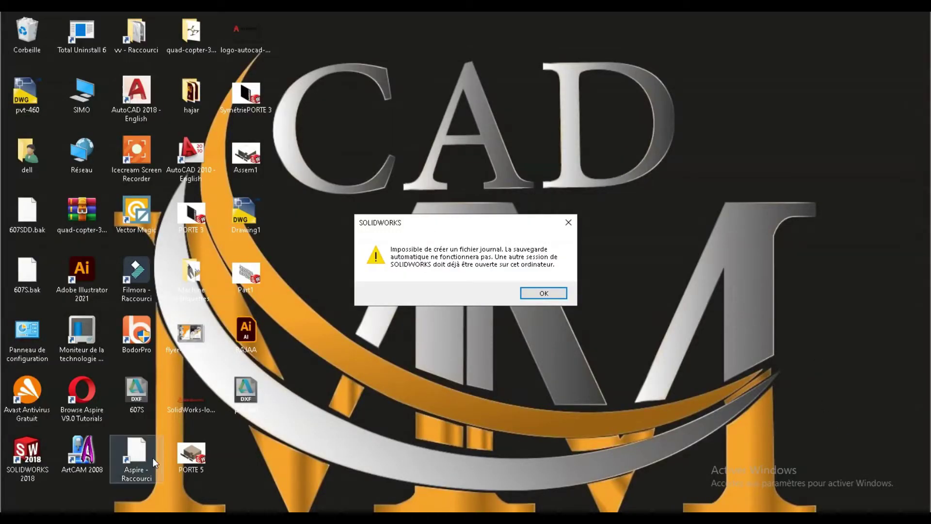
# Dismiss the SOLIDWORKS journal-file warning and bring up the SOLIDWORKS taskbar thumbnail.
pyautogui.click(544, 293)
pyautogui.rightClick(555, 300)
# Restore SOLIDWORKS and edit the Tube rectangulaire weldment feature of STRUCTURE CONTOIRE.
pyautogui.click(519, 479)
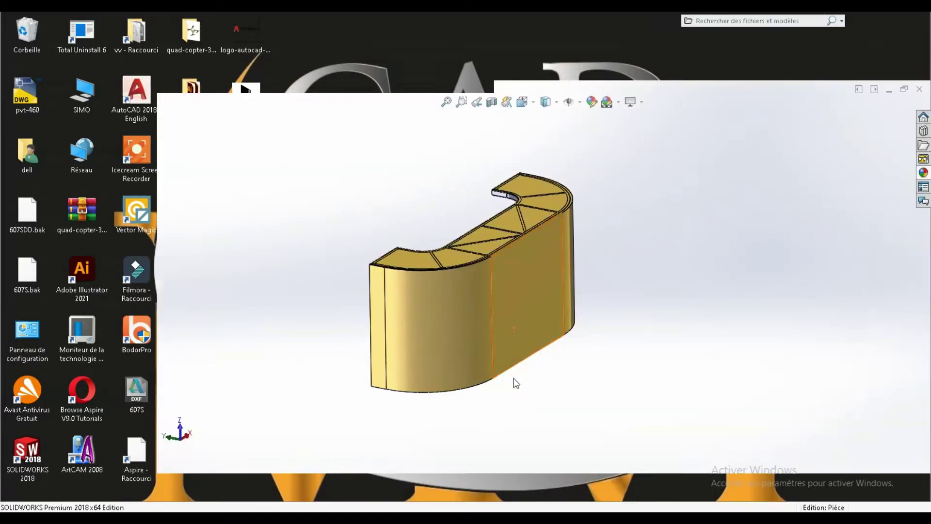
pyautogui.scroll(-5, 586, 306)
pyautogui.scroll(-3, 585, 306)
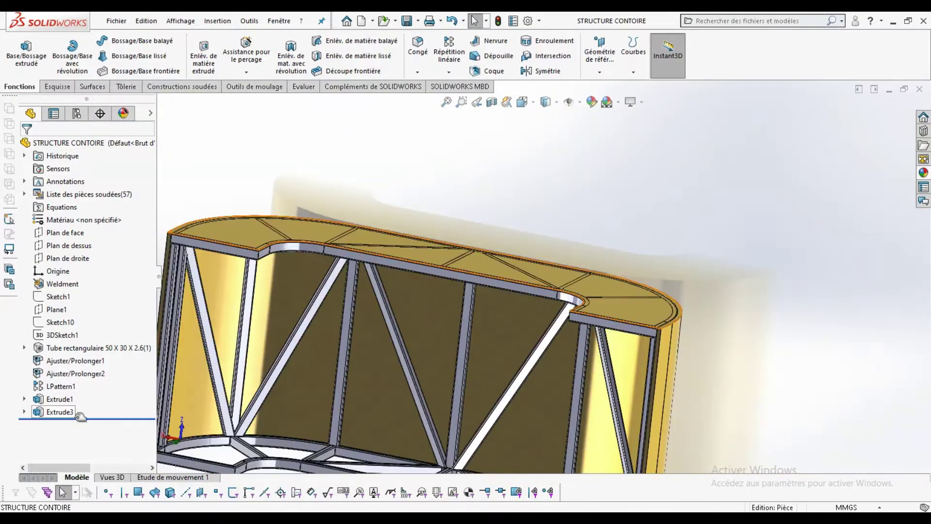
pyautogui.click(85, 346)
pyautogui.click(22, 467)
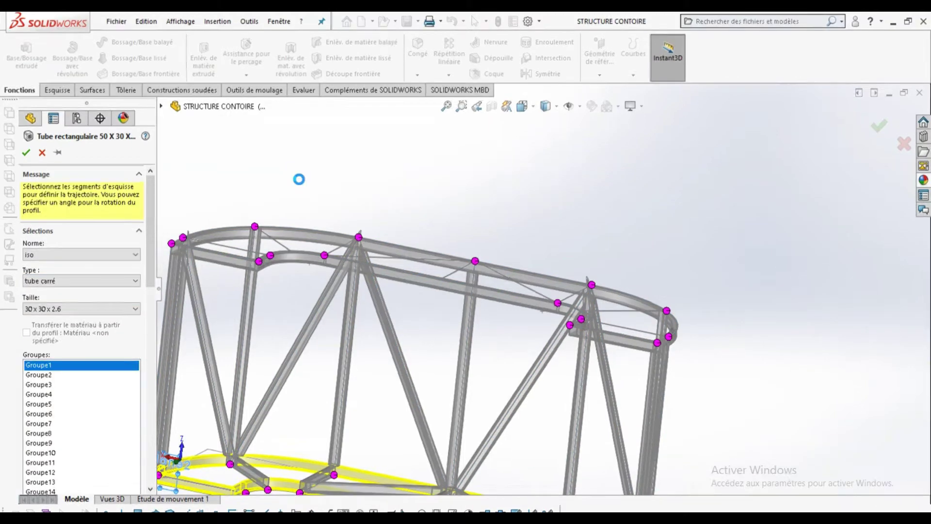
# Switch the members to 30 x 30 x 2.6 tube carré and inspect the Ajuster/Prolonger1 rebuild error.
pyautogui.scroll(-3, 245, 222)
pyautogui.scroll(5, 630, 242)
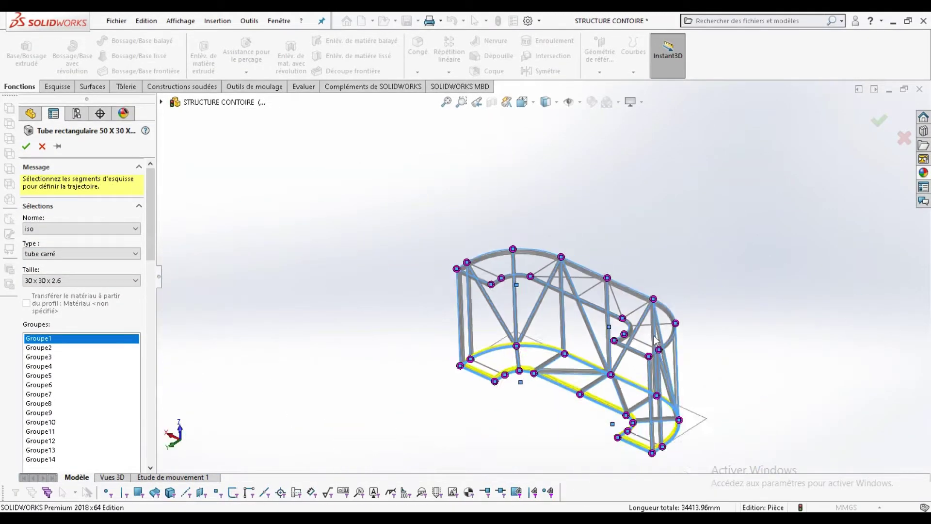
pyautogui.scroll(-3, 885, 121)
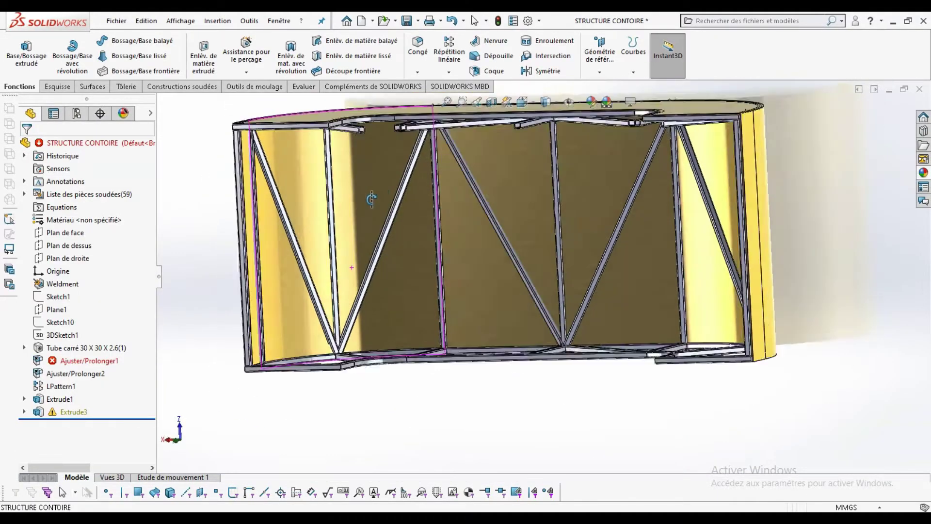
pyautogui.click(83, 361)
pyautogui.click(462, 274)
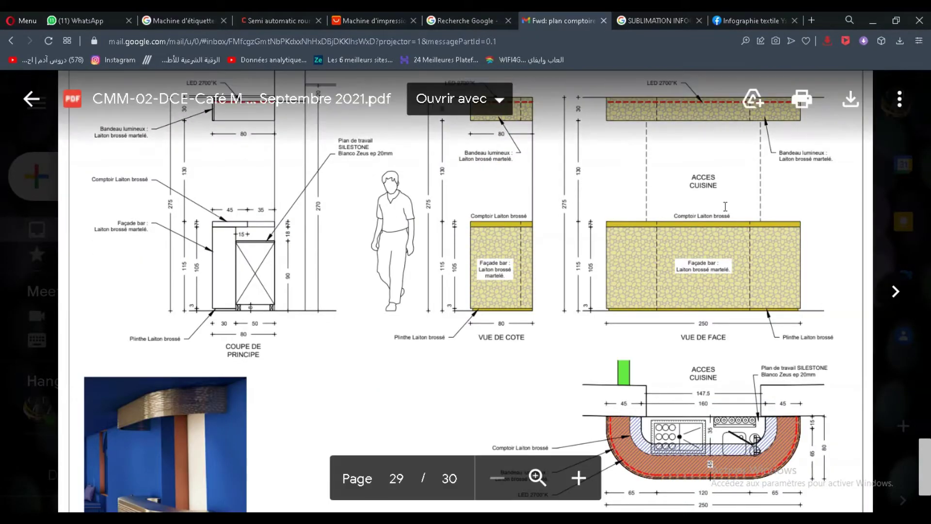
# Download the bar plan PDF from Gmail and open the local copy.
pyautogui.click(837, 111)
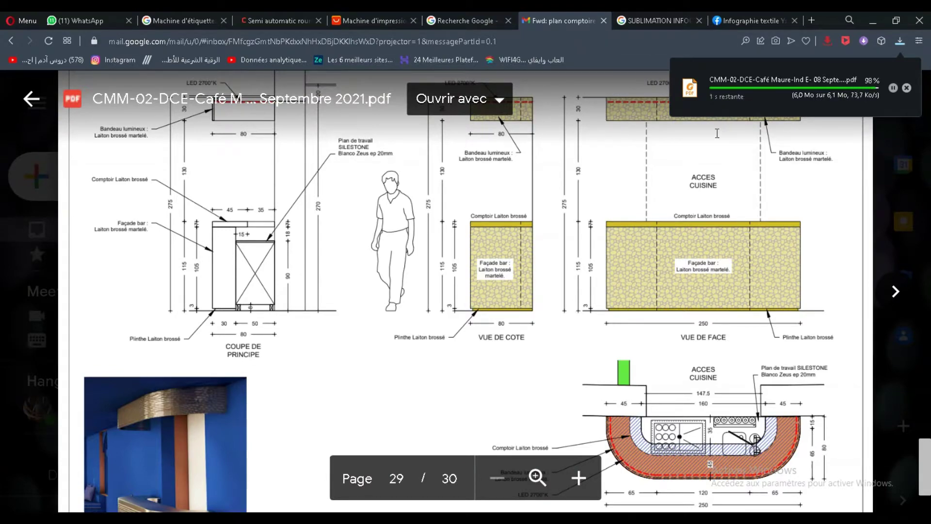
pyautogui.click(757, 81)
pyautogui.scroll(-10, 639, 148)
pyautogui.scroll(-5, 656, 280)
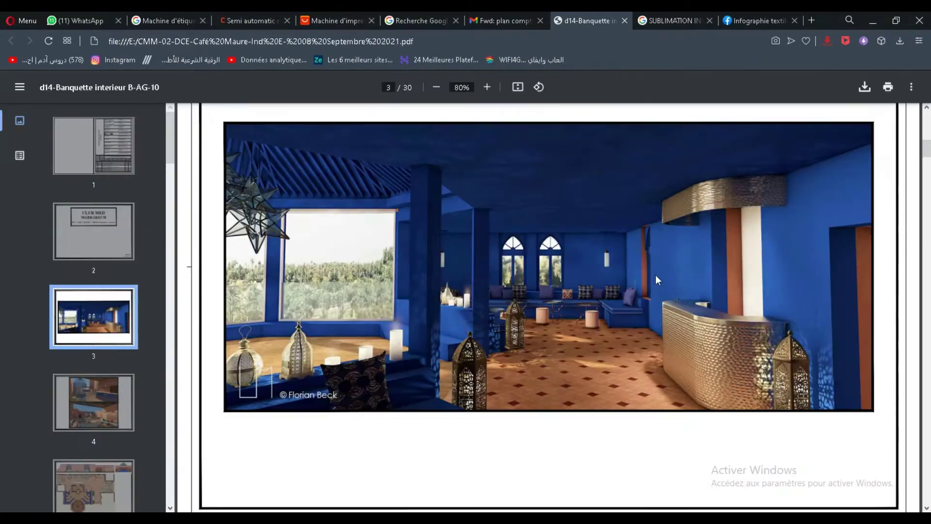
pyautogui.scroll(-5, 656, 275)
pyautogui.scroll(-5, 656, 275)
# Compare the emailed PDF at page 29 with the downloaded copy.
pyautogui.click(505, 20)
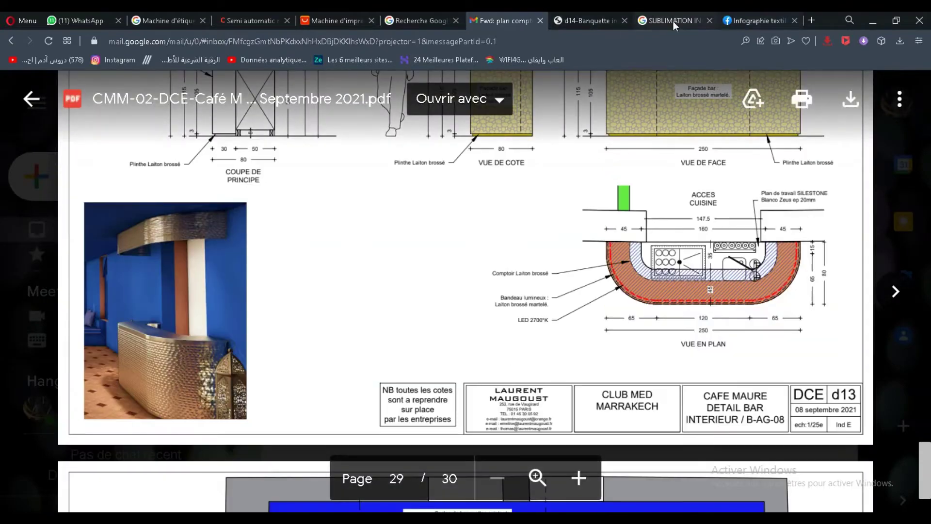
pyautogui.click(587, 21)
pyautogui.scroll(-10, 560, 225)
pyautogui.scroll(-10, 561, 225)
pyautogui.scroll(-10, 560, 225)
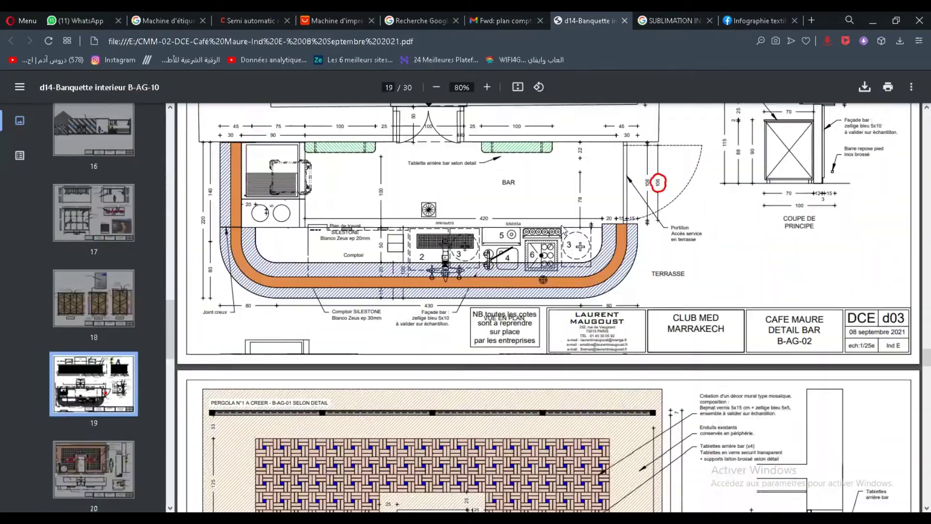
pyautogui.scroll(-5, 561, 225)
pyautogui.scroll(-10, 561, 225)
pyautogui.scroll(-10, 561, 225)
# Search the web for SILESTONE Blanco Zeus, then return to page 29 and SOLIDWORKS.
pyautogui.click(811, 22)
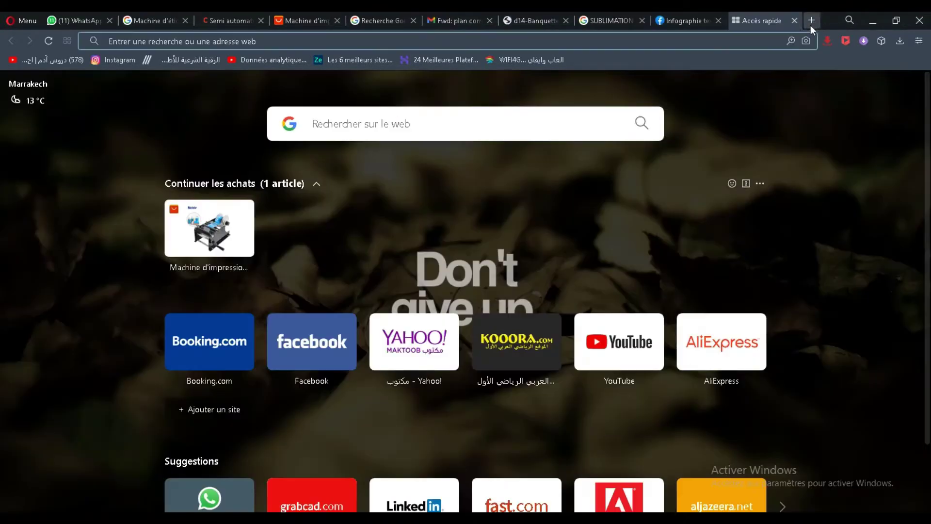
pyautogui.write('SILESTONE Blanco Zeus')
pyautogui.press('Return')
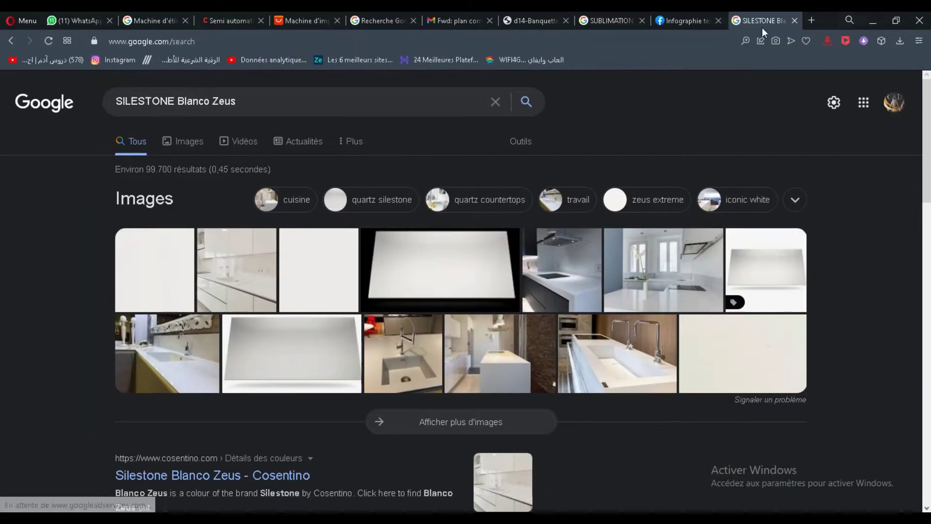
pyautogui.click(611, 20)
pyautogui.click(545, 20)
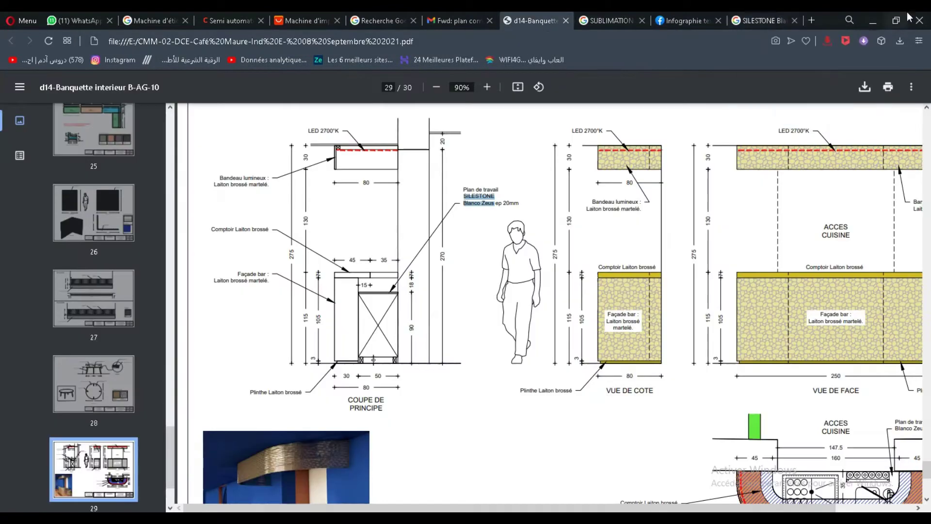
pyautogui.click(873, 21)
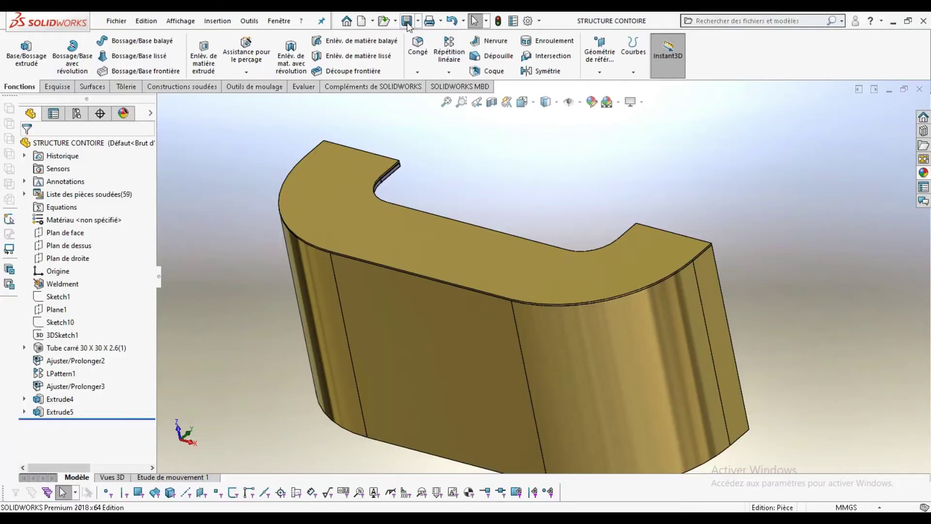
# Create a new part and sketch the U-shaped outline on Plan de face, dimensioned 450 and R650.
pyautogui.click(363, 19)
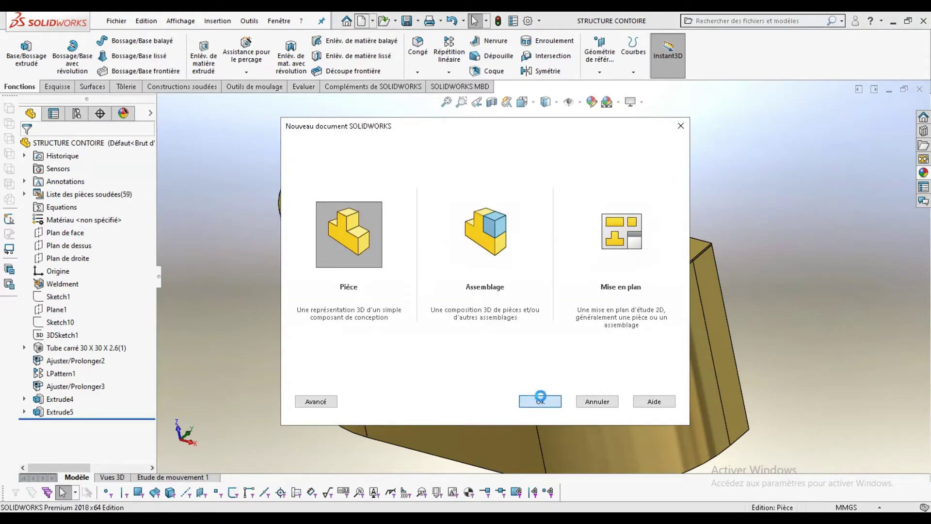
pyautogui.click(540, 397)
pyautogui.click(65, 208)
pyautogui.click(81, 192)
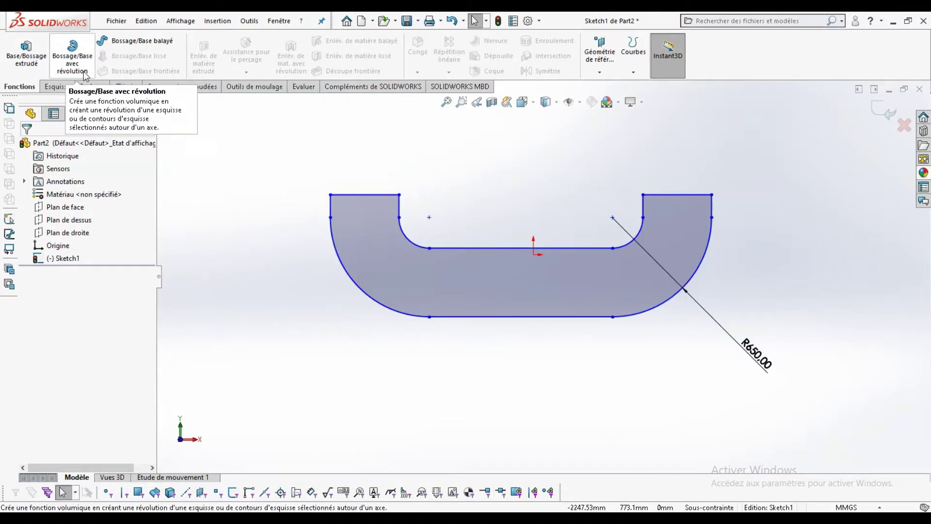
pyautogui.click(62, 85)
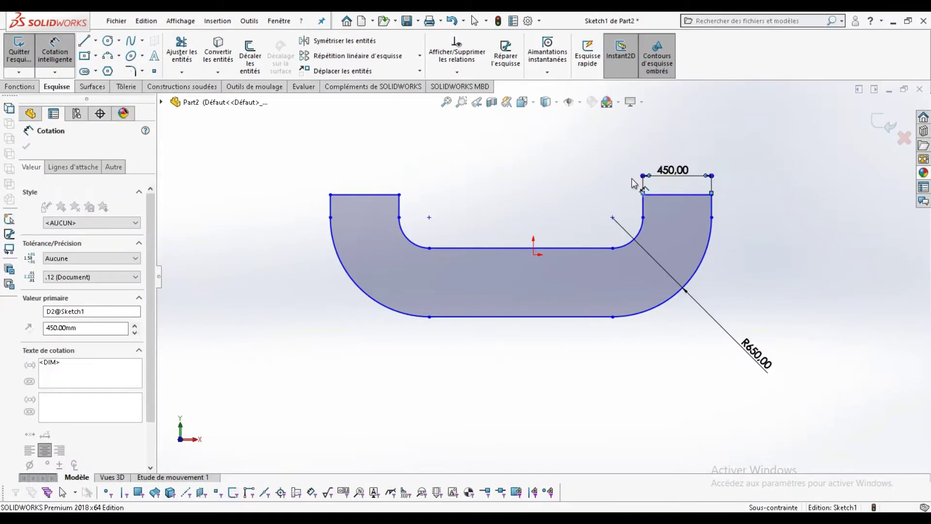
pyautogui.press('Return')
pyautogui.press('Escape')
pyautogui.press('Escape')
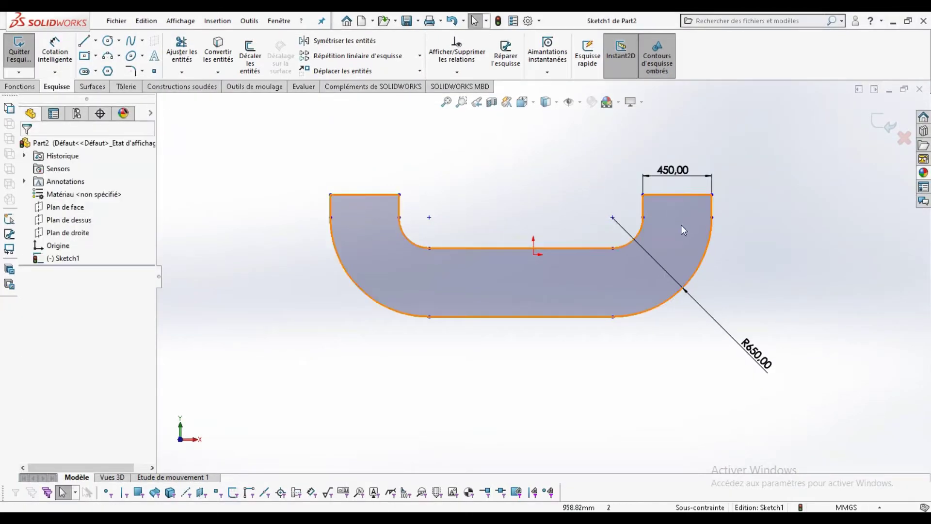
# Offset the U-shaped outline 40 mm inward in Sketch2, checking the plan drawing in between.
pyautogui.click(427, 179)
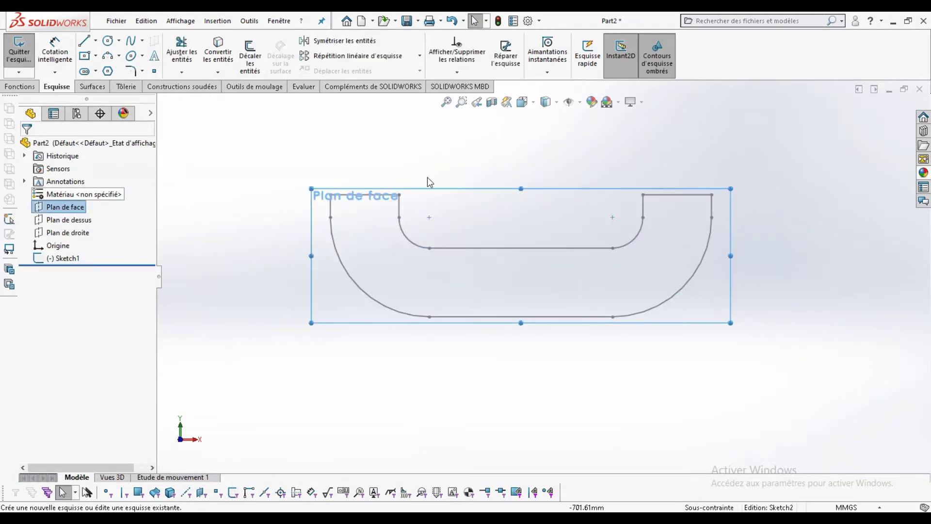
pyautogui.click(250, 54)
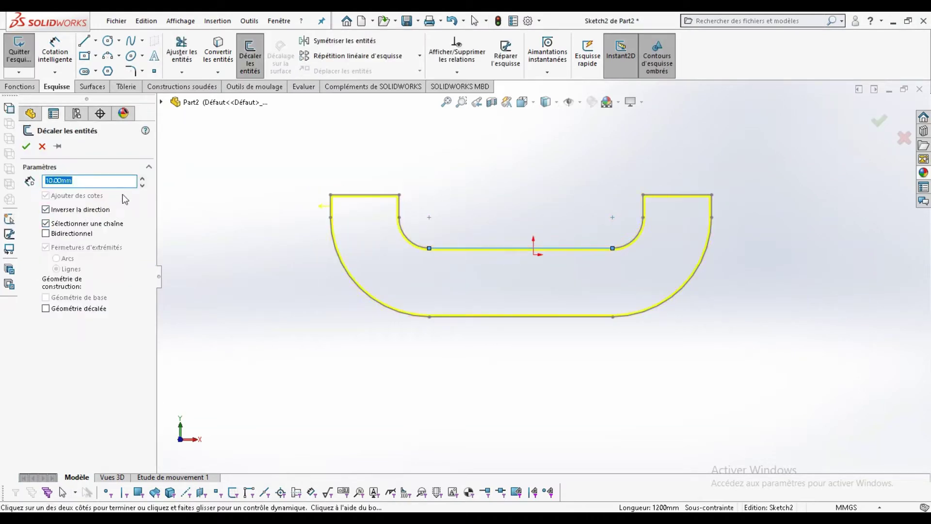
pyautogui.hotkey('alt', 'Tab')
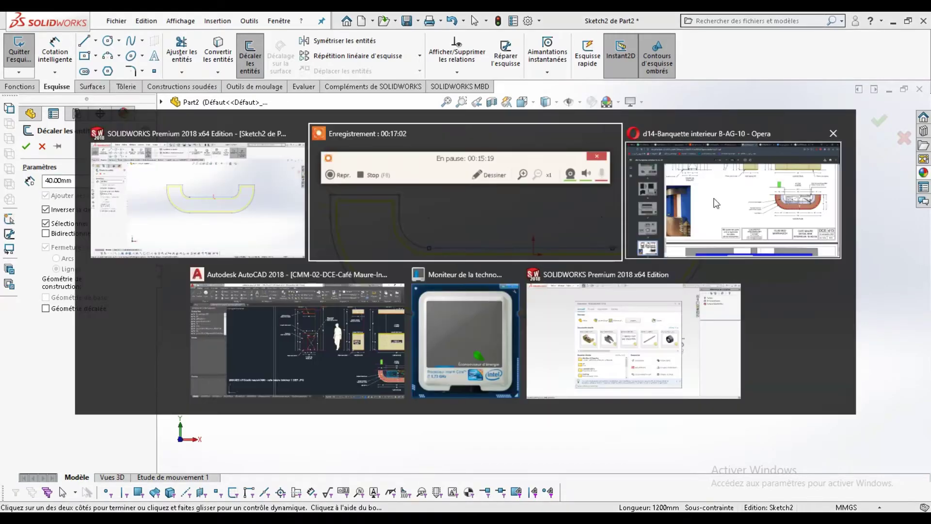
pyautogui.hotkey('alt', 'Tab')
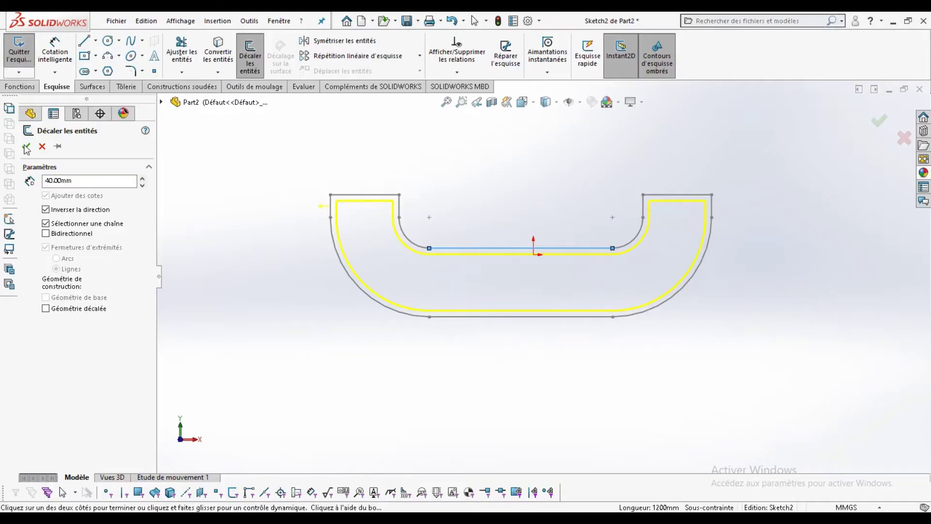
pyautogui.click(562, 195)
pyautogui.click(19, 48)
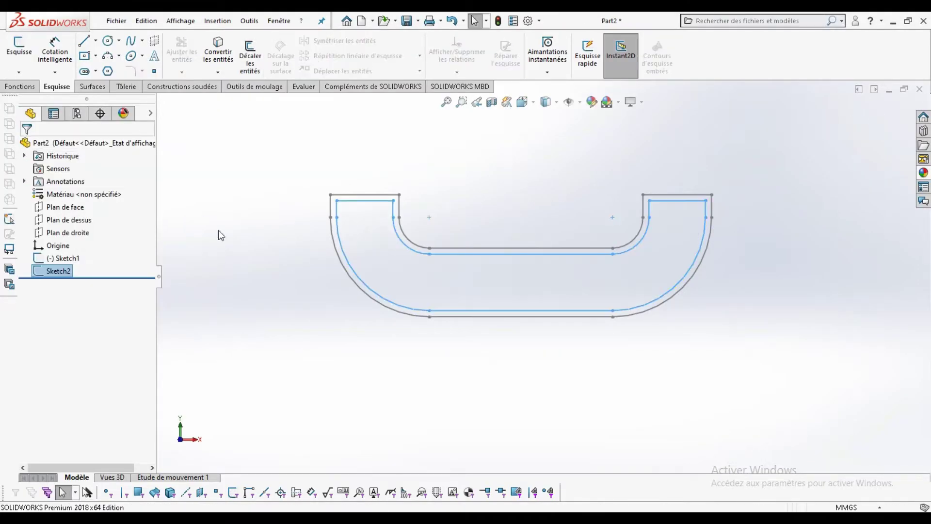
pyautogui.hotkey('alt', 'Tab')
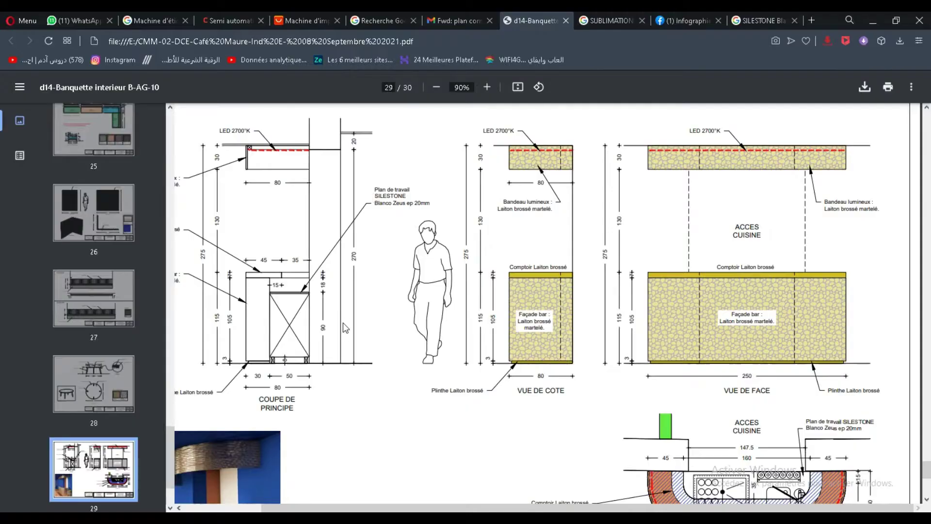
pyautogui.hotkey('alt', 'Tab')
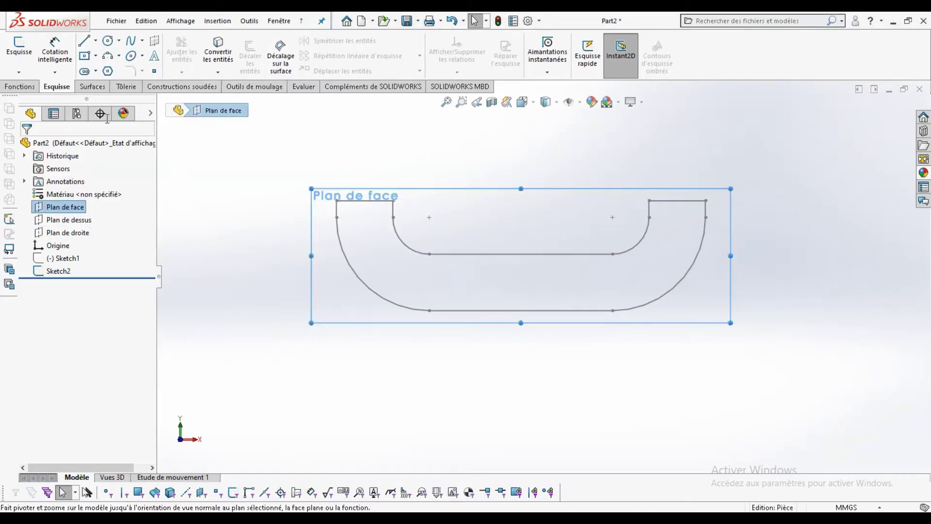
# Create Plane1 offset from the front plane.
pyautogui.click(19, 86)
pyautogui.click(600, 72)
pyautogui.moveTo(113, 291)
pyautogui.mouseDown(button='middle')
pyautogui.moveTo(435, 142)
pyautogui.moveTo(615, 207)
pyautogui.mouseUp(button='middle')
pyautogui.press('Return')
pyautogui.click(649, 317)
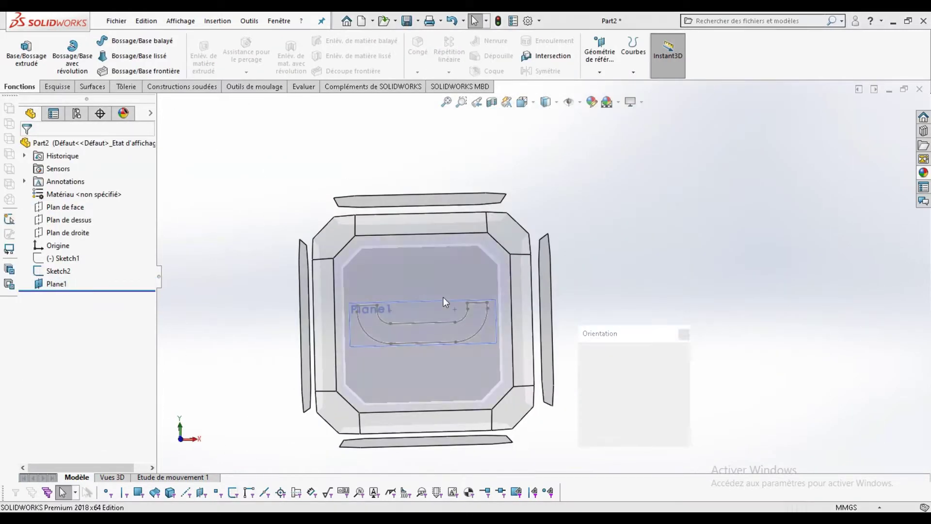
pyautogui.click(883, 122)
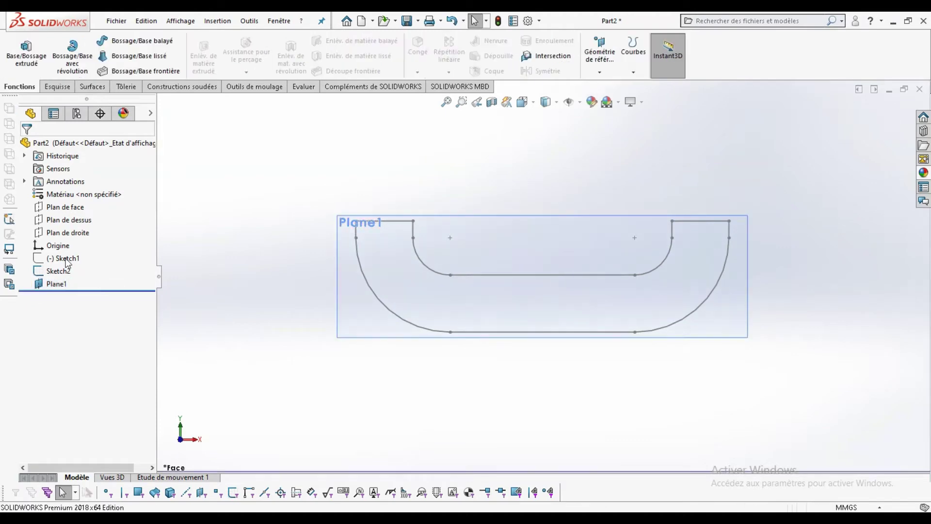
# Close off both top ends of the U-shaped profile with lines in Sketch2.
pyautogui.press('l')
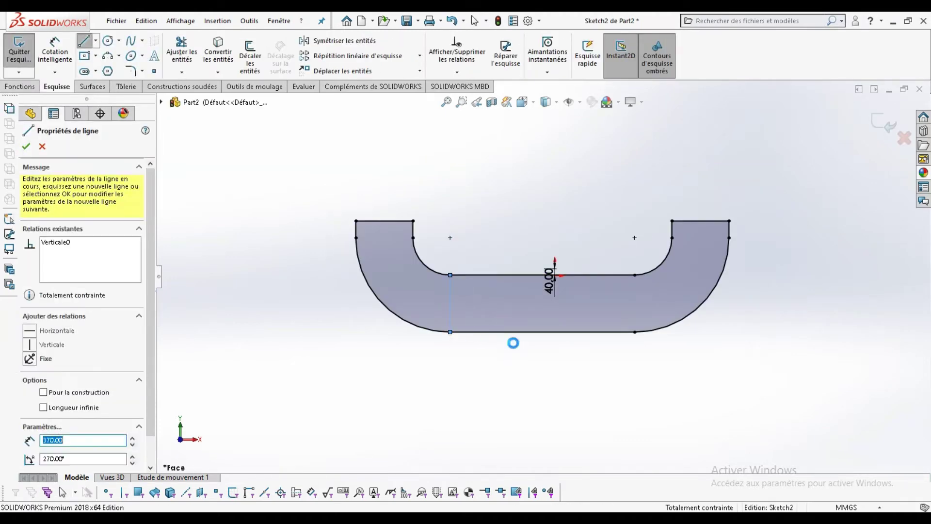
pyautogui.click(635, 275)
pyautogui.press('Escape')
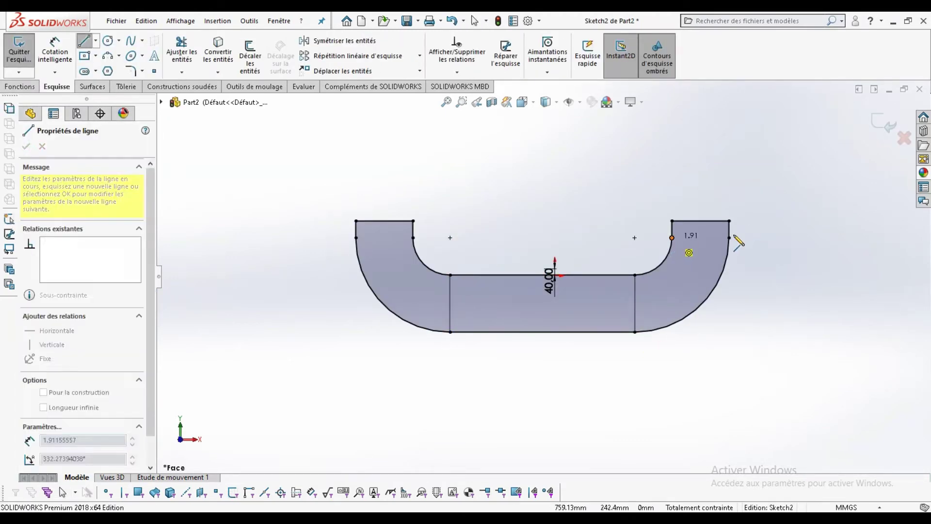
pyautogui.press('l')
pyautogui.click(356, 237)
pyautogui.click(413, 238)
pyautogui.press('Escape')
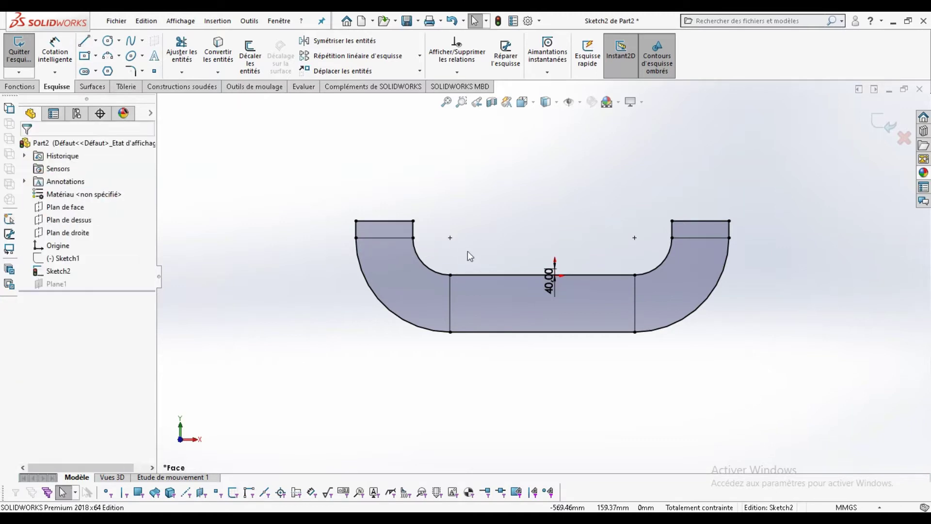
# Draw a centre upright and two diagonals across the straight section of the profile.
pyautogui.click(558, 332)
pyautogui.scroll(-2, 555, 315)
pyautogui.press('Escape')
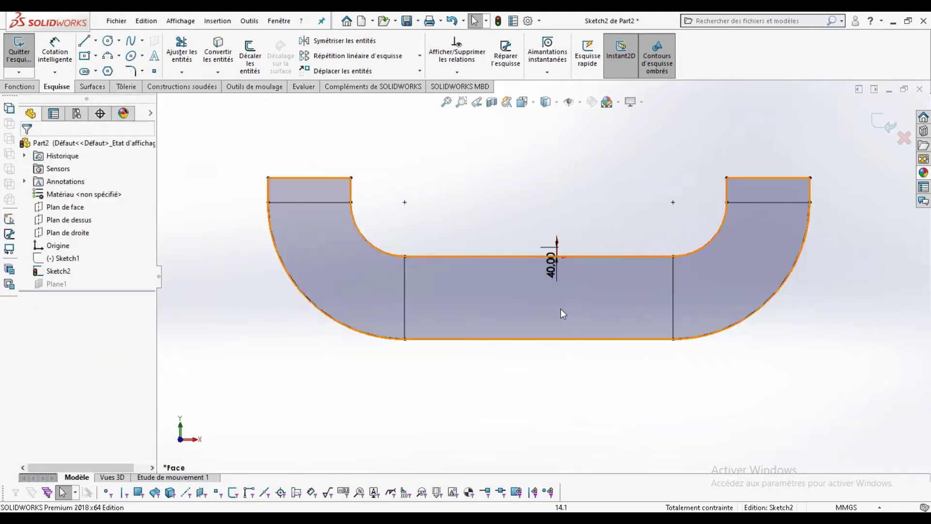
pyautogui.press('l')
pyautogui.click(539, 257)
pyautogui.click(539, 339)
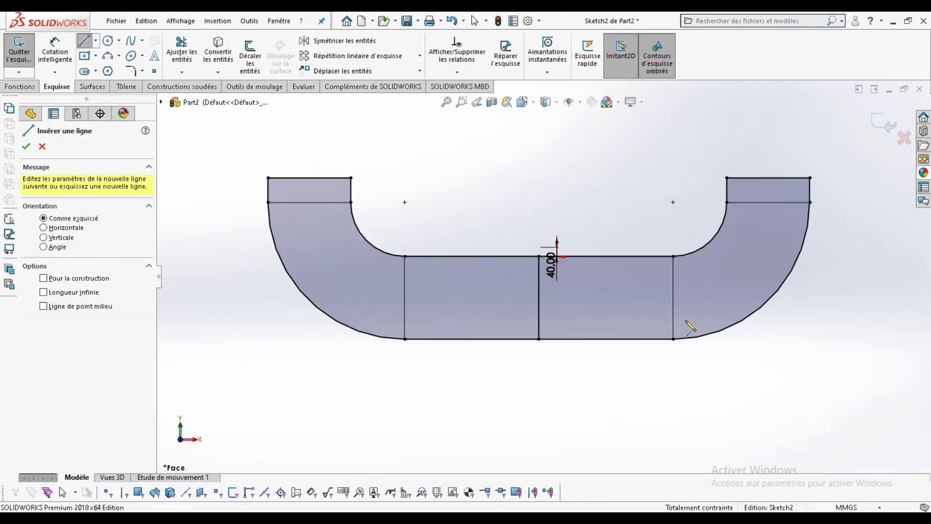
pyautogui.click(539, 256)
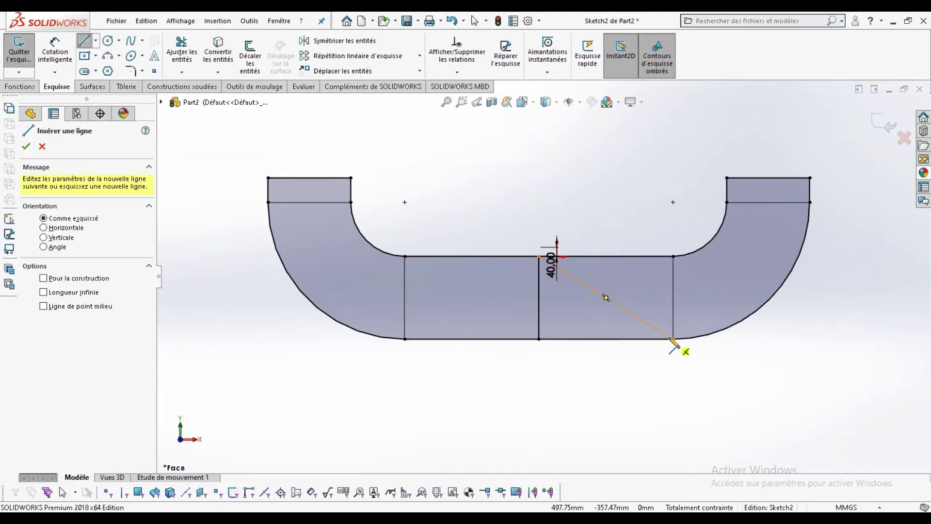
pyautogui.click(539, 256)
pyautogui.doubleClick(405, 338)
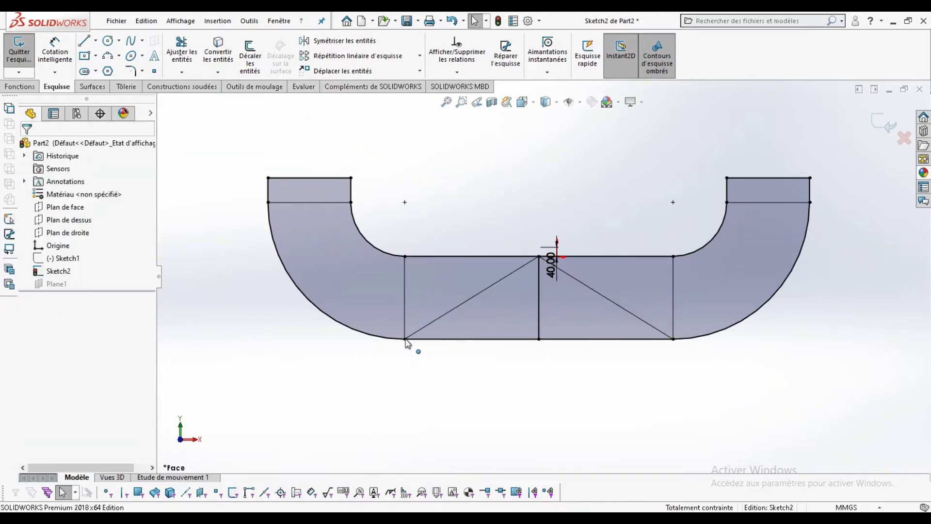
# Draw a radial line across each curved end of the profile.
pyautogui.click(367, 241)
pyautogui.doubleClick(308, 299)
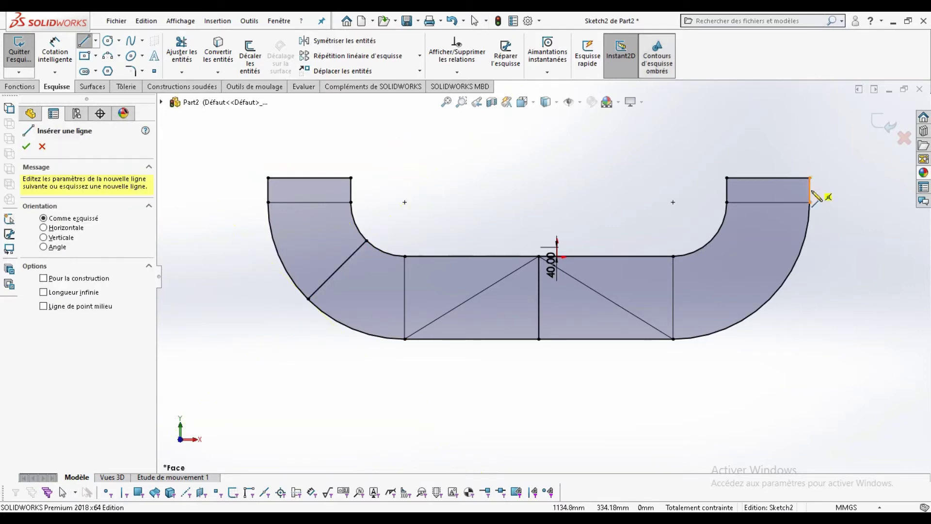
pyautogui.click(711, 240)
pyautogui.click(770, 298)
pyautogui.press('Escape')
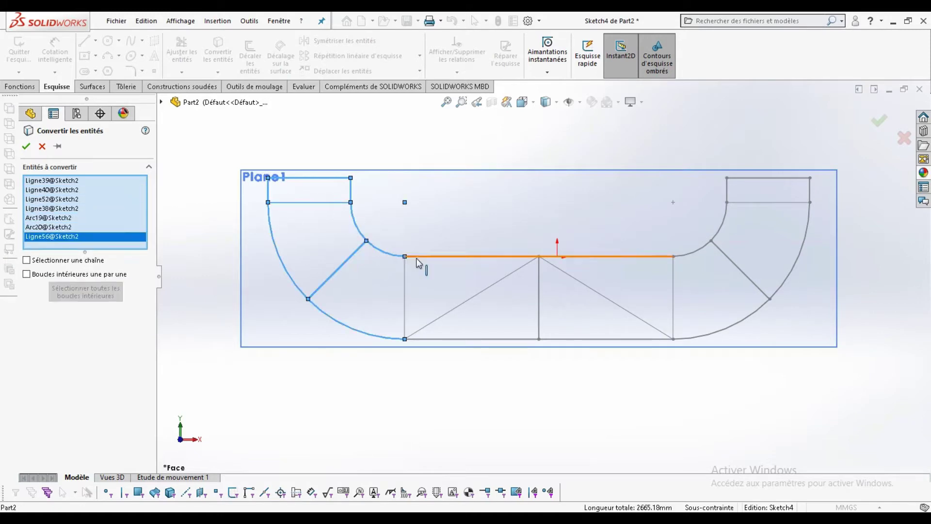
# Convert the divided profile lines onto Plane1 as Sketch4 and hide the plane.
pyautogui.scroll(-1, 682, 299)
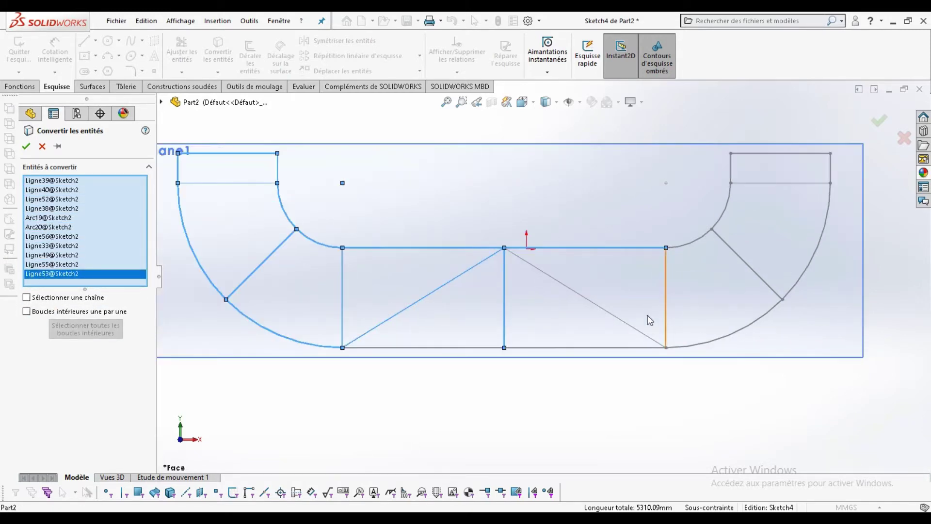
pyautogui.click(666, 296)
pyautogui.click(722, 232)
pyautogui.click(731, 170)
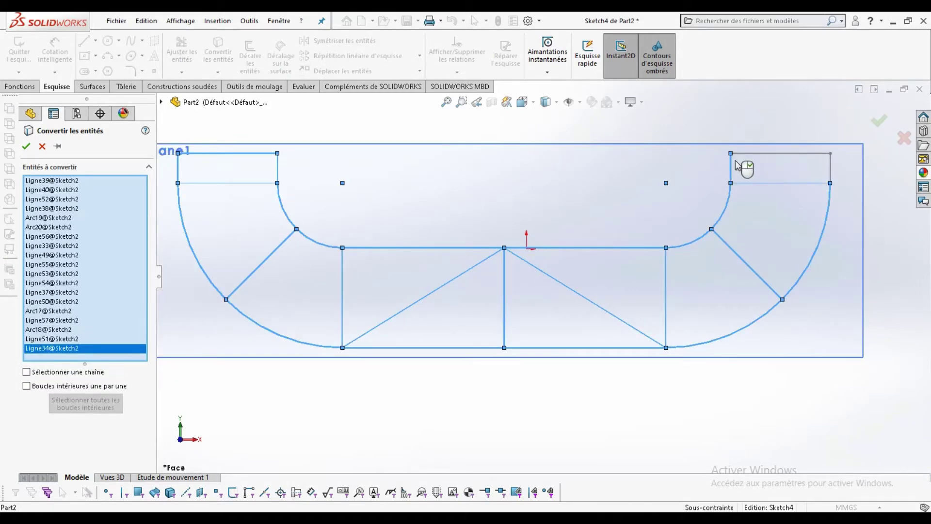
pyautogui.click(877, 123)
pyautogui.click(884, 121)
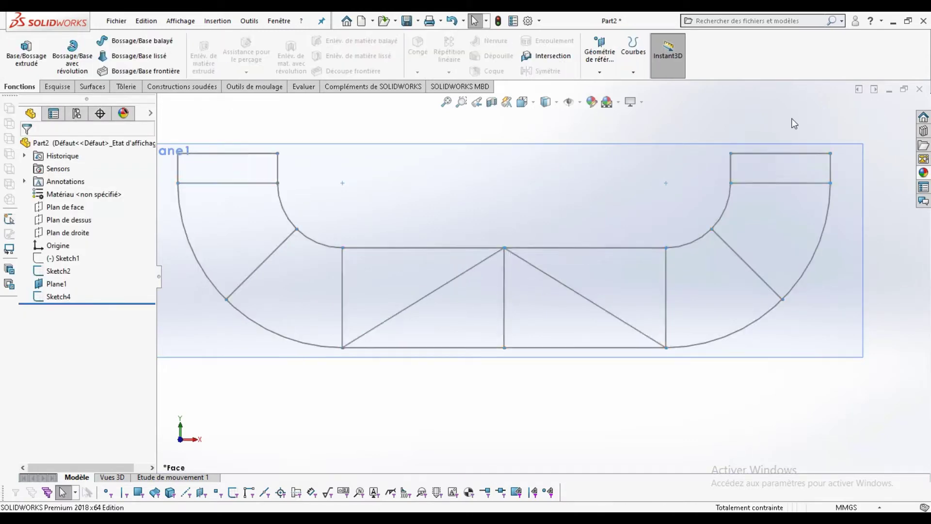
pyautogui.click(804, 216)
# Draw a first 3D-sketch line joining corresponding corners of the two profiles.
pyautogui.click(56, 86)
pyautogui.click(18, 72)
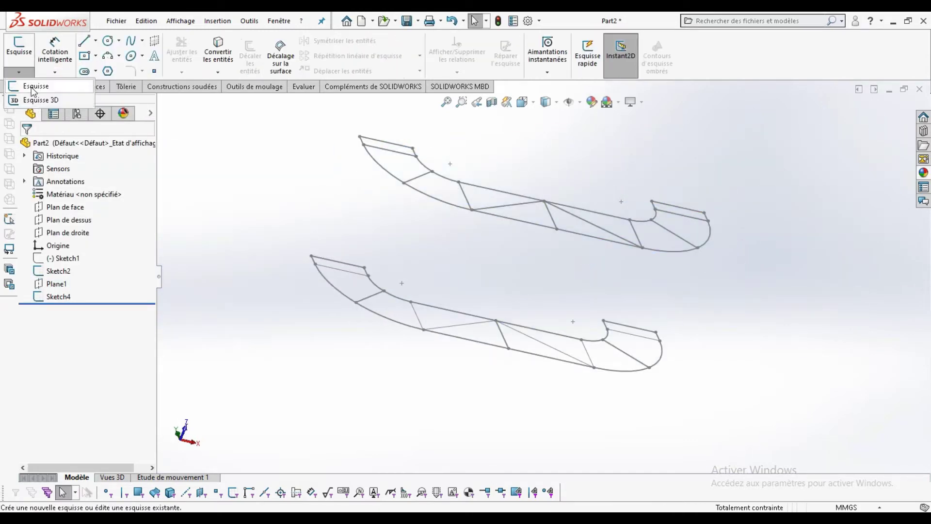
pyautogui.click(84, 41)
pyautogui.click(359, 137)
pyautogui.doubleClick(312, 256)
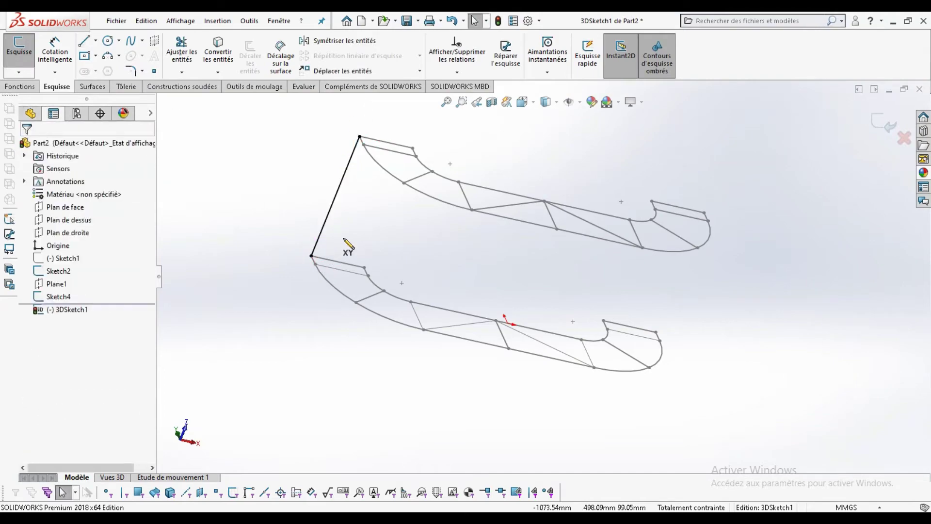
pyautogui.hotkey('alt', 'Tab')
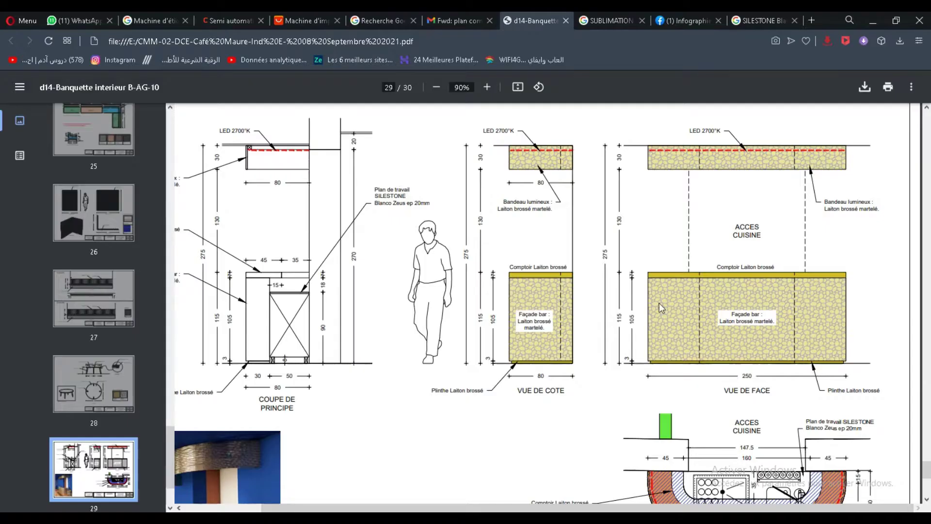
# Add two more 3D-sketch uprights joining the profiles at the left and right ends.
pyautogui.press('alt')
pyautogui.hotkey('alt', 'Tab')
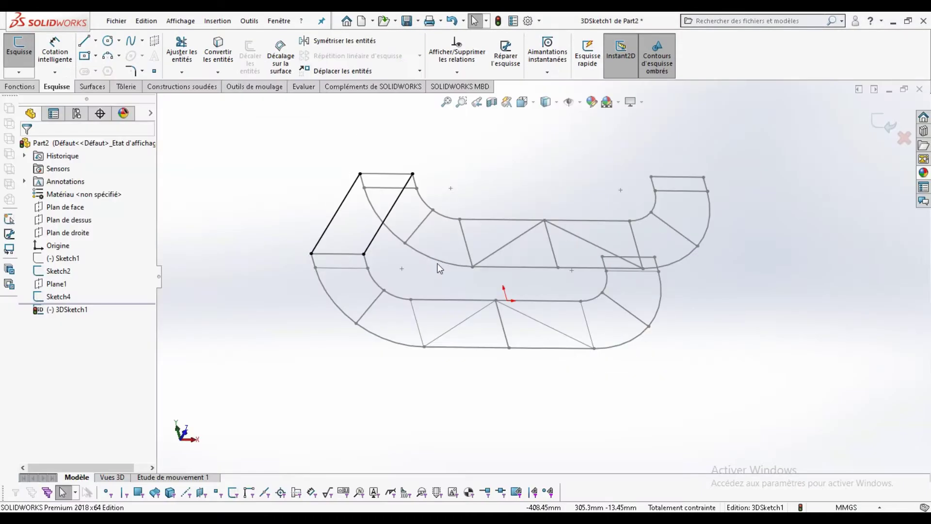
pyautogui.click(704, 177)
pyautogui.doubleClick(655, 257)
pyautogui.press('Escape')
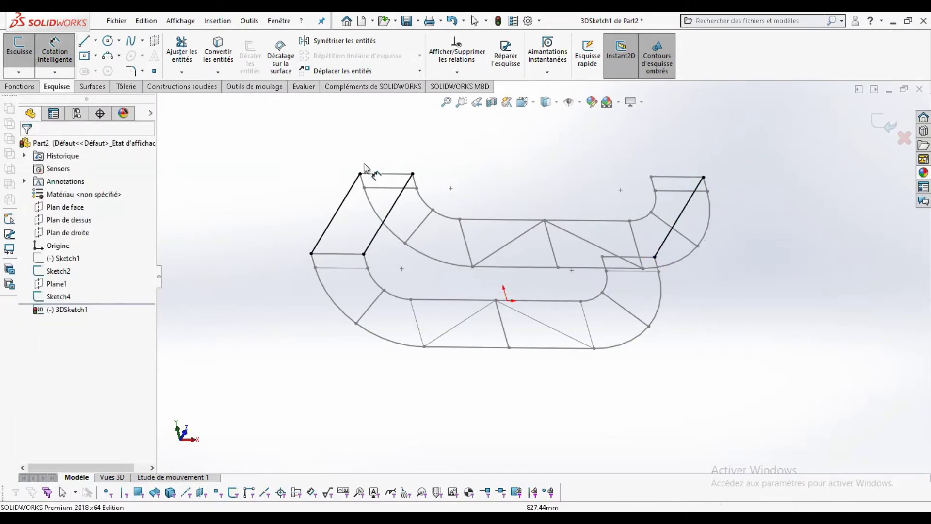
pyautogui.click(698, 181)
pyautogui.click(592, 175)
# Consult the PDF plan drawing in Opera, then return to the 3D sketch.
pyautogui.hotkey('alt', 'Tab')
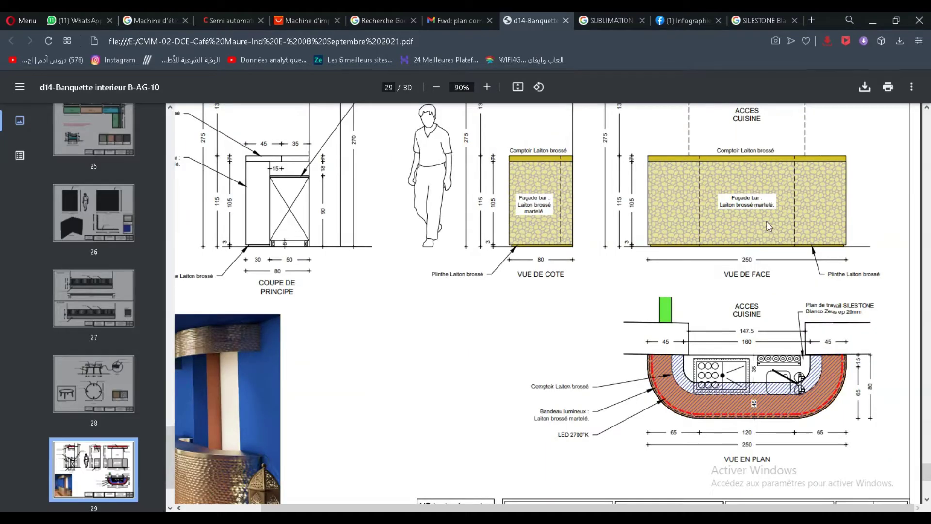
pyautogui.rightClick(767, 221)
pyautogui.press('Escape')
pyautogui.hotkey('alt', 'Tab')
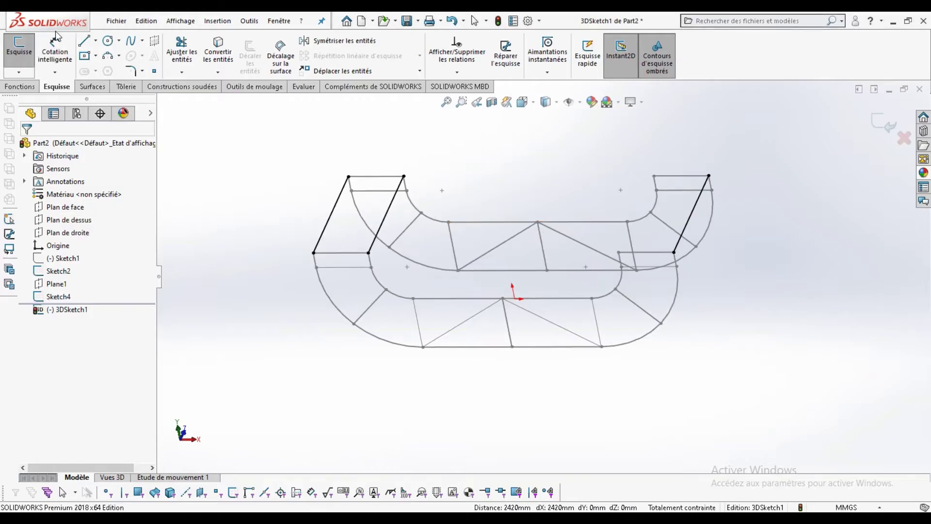
# Draw a line across the right end and the first uprights on the right curve.
pyautogui.click(85, 40)
pyautogui.click(674, 252)
pyautogui.click(619, 253)
pyautogui.click(654, 175)
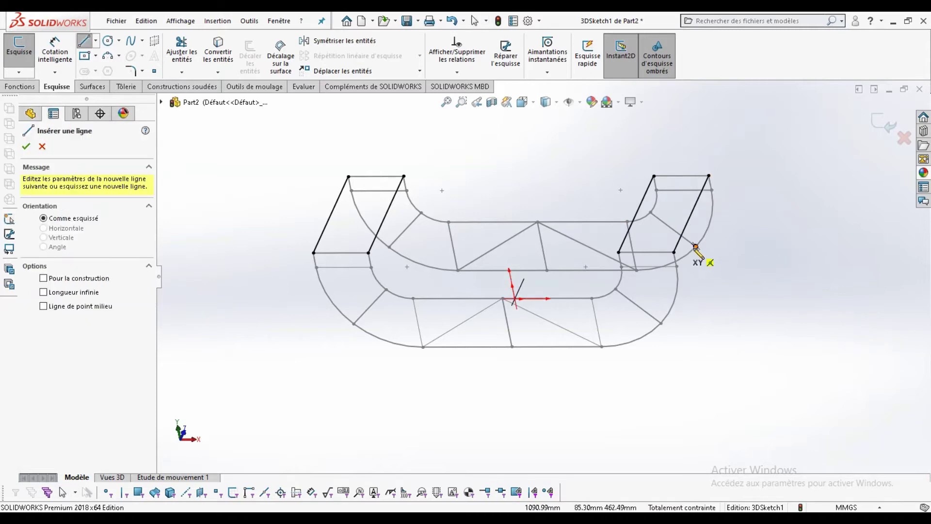
pyautogui.click(696, 246)
pyautogui.click(661, 323)
pyautogui.press('Escape')
# Add uprights joining both profiles on the left curve and at the left bay corner.
pyautogui.press('Return')
pyautogui.click(389, 248)
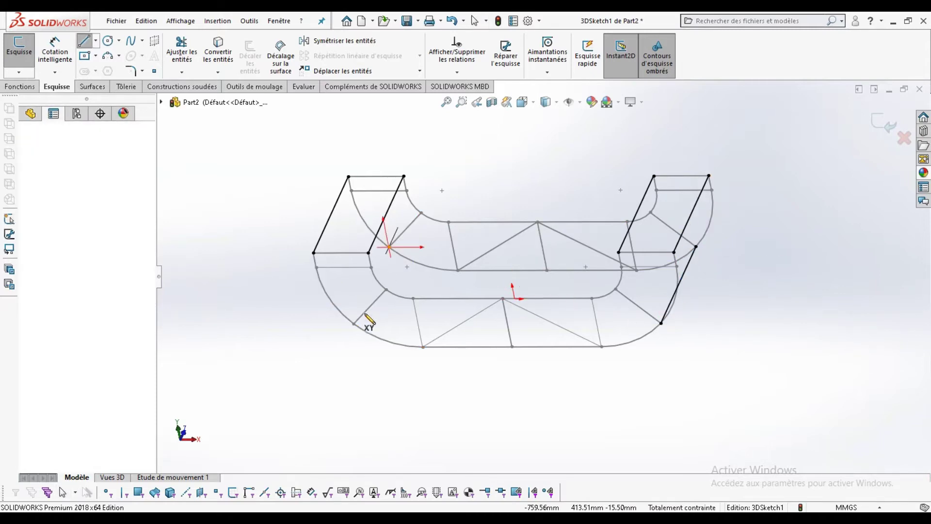
pyautogui.click(354, 323)
pyautogui.press('Escape')
pyautogui.press('Return')
pyautogui.click(424, 347)
pyautogui.press('Escape')
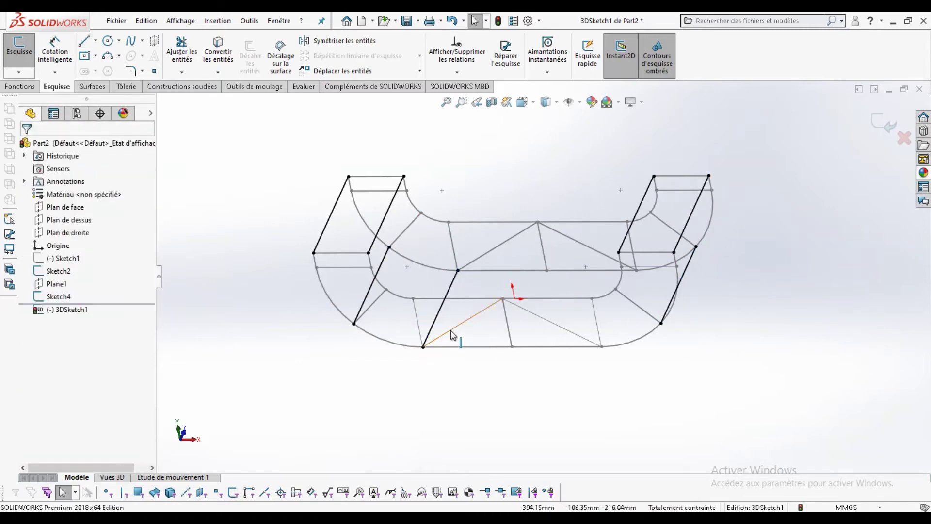
# Add uprights at the next bay corner and on the right curve.
pyautogui.press('Return')
pyautogui.click(547, 270)
pyautogui.click(511, 346)
pyautogui.press('Escape')
pyautogui.press('Return')
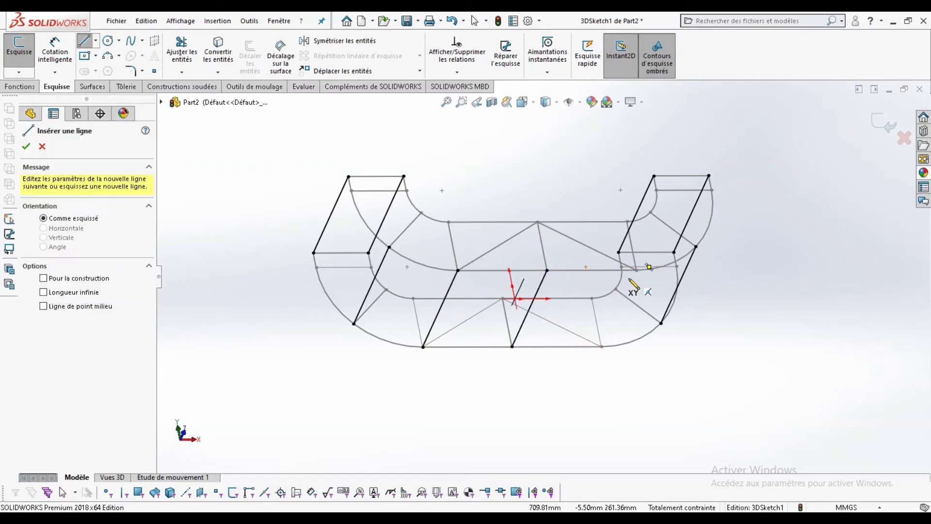
pyautogui.click(649, 266)
pyautogui.click(615, 317)
pyautogui.press('Escape')
# Draw a diagonal brace from the centre point down to the lower profile.
pyautogui.moveTo(615, 318)
pyautogui.mouseDown(button='middle')
pyautogui.moveTo(664, 256)
pyautogui.moveTo(645, 282)
pyautogui.mouseUp(button='middle')
pyautogui.press('Return')
pyautogui.click(479, 264)
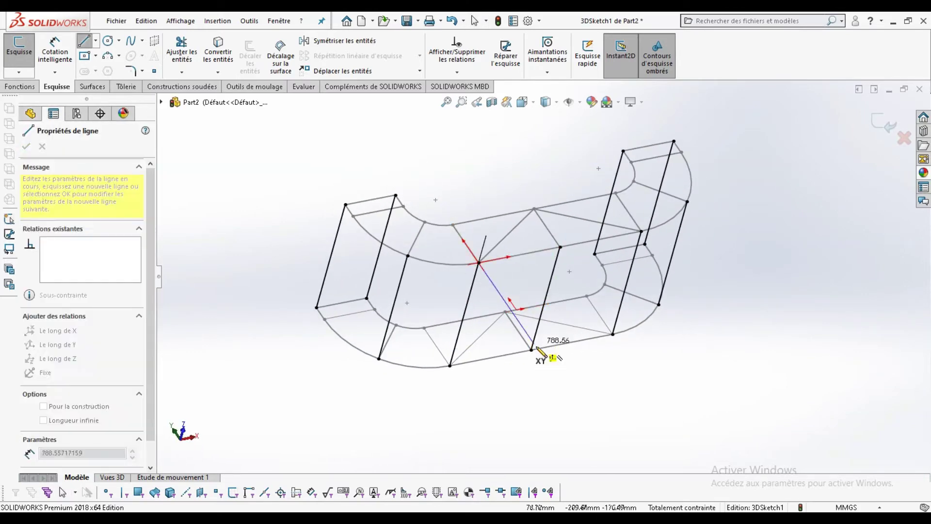
pyautogui.moveTo(664, 297); pyautogui.dragTo(635, 241, button='middle')
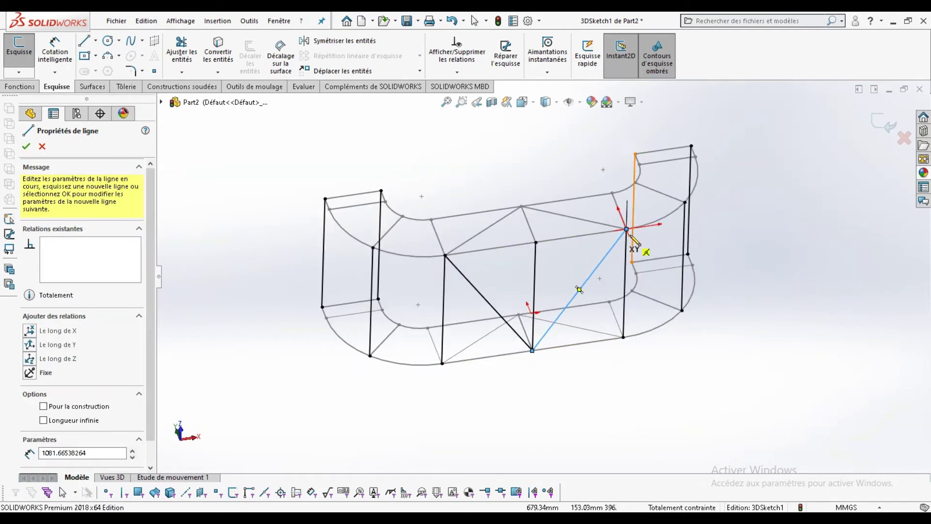
pyautogui.click(686, 308)
pyautogui.moveTo(687, 308)
pyautogui.mouseDown(button='middle')
pyautogui.moveTo(701, 325)
pyautogui.moveTo(732, 244)
pyautogui.mouseUp(button='middle')
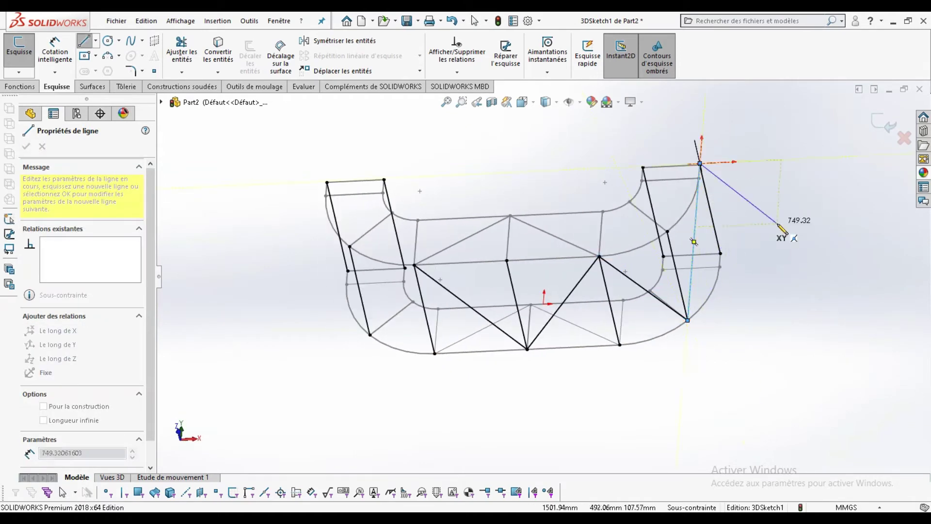
pyautogui.press('Escape')
# Add zigzag diagonal braces from the top-left vertex and across the top.
pyautogui.moveTo(334, 252)
pyautogui.mouseDown(button='middle')
pyautogui.moveTo(350, 200)
pyautogui.moveTo(359, 305)
pyautogui.moveTo(387, 341)
pyautogui.mouseUp(button='middle')
pyautogui.click(350, 200)
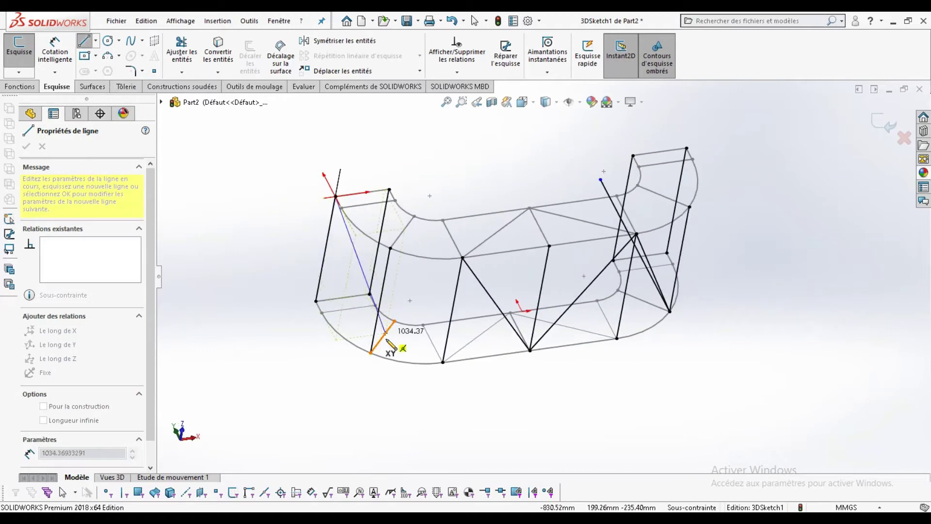
pyautogui.click(462, 257)
pyautogui.press('Escape')
pyautogui.moveTo(462, 257)
pyautogui.mouseDown(button='middle')
pyautogui.moveTo(519, 206)
pyautogui.moveTo(557, 258)
pyautogui.moveTo(495, 306)
pyautogui.moveTo(557, 212)
pyautogui.moveTo(400, 273)
pyautogui.moveTo(395, 312)
pyautogui.mouseUp(button='middle')
pyautogui.press('l')
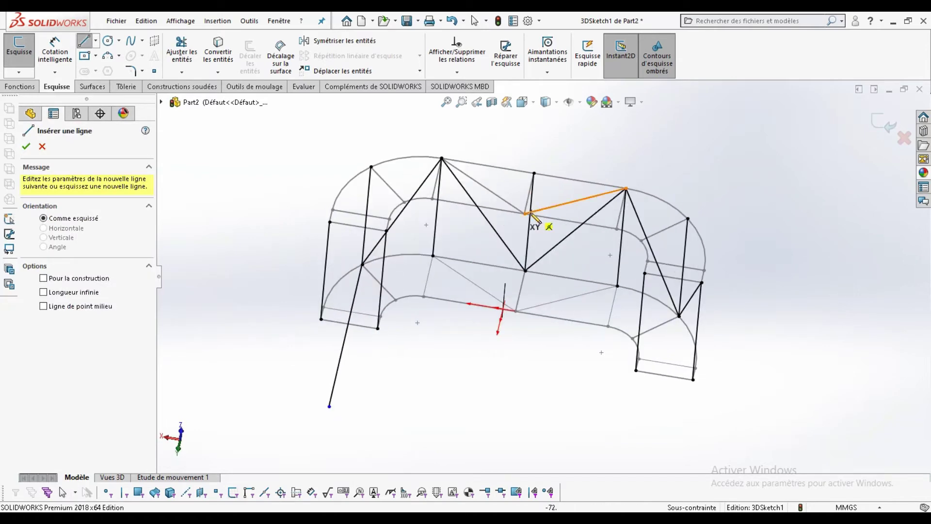
pyautogui.click(530, 218)
pyautogui.press('Escape')
# Draw the last vertical uprights, then exit the 3D sketch.
pyautogui.press('l')
pyautogui.click(617, 229)
pyautogui.click(609, 326)
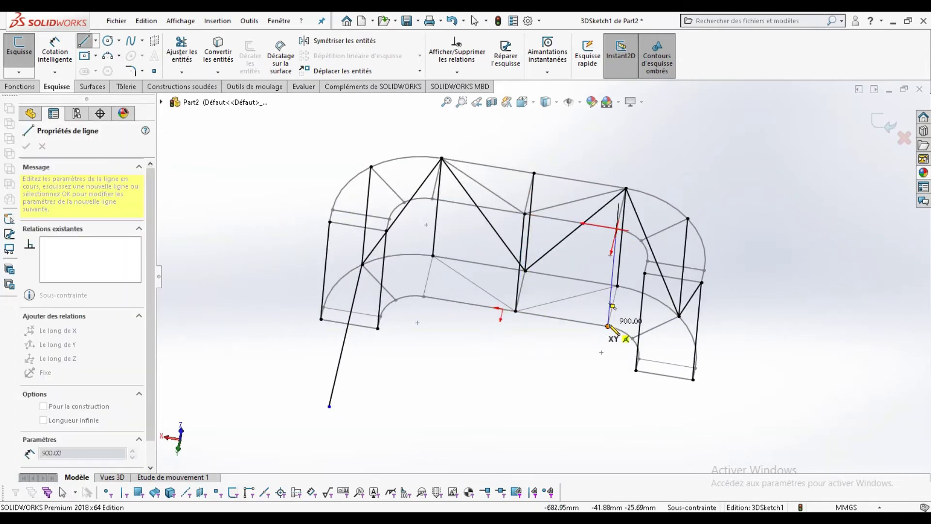
pyautogui.press('Escape')
pyautogui.press('Escape')
pyautogui.click(424, 296)
pyautogui.press('Escape')
pyautogui.moveTo(422, 310)
pyautogui.mouseDown(button='middle')
pyautogui.moveTo(415, 372)
pyautogui.moveTo(456, 306)
pyautogui.moveTo(703, 296)
pyautogui.moveTo(673, 345)
pyautogui.mouseUp(button='middle')
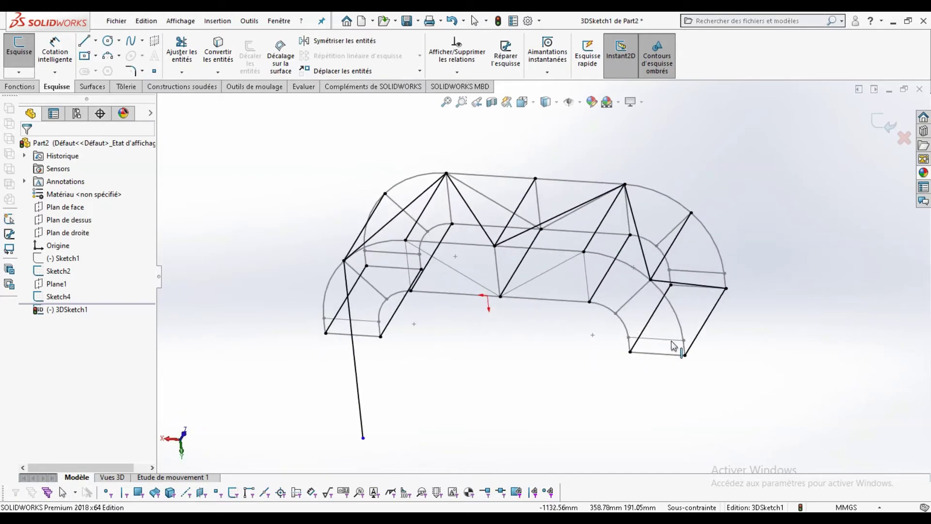
pyautogui.click(879, 122)
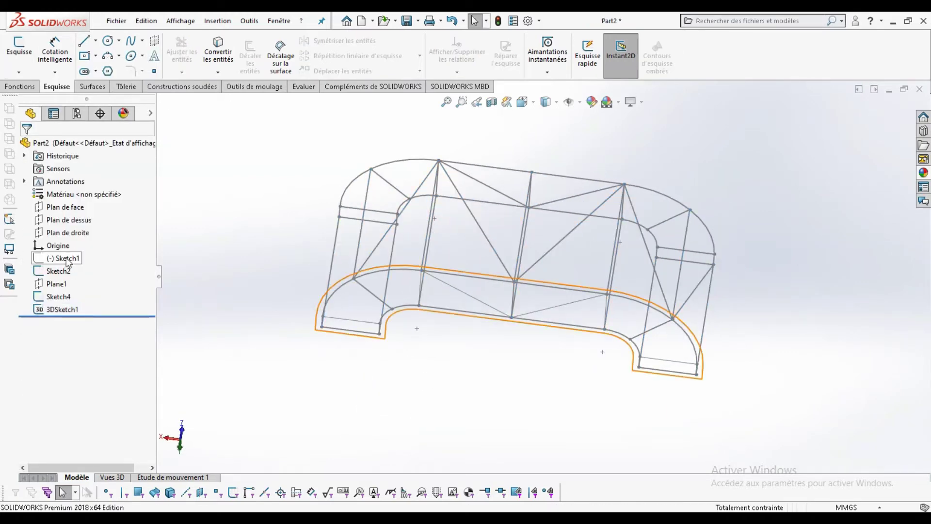
# Reopen Sketch2 showing its 40.00 dimension, close it, and orbit the wireframe into 3D.
pyautogui.click(68, 237)
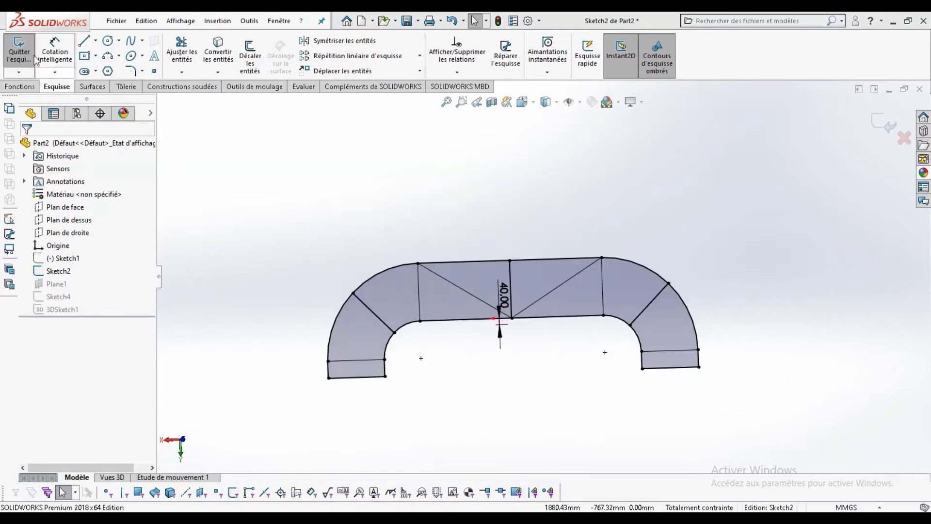
pyautogui.click(755, 339)
pyautogui.click(890, 125)
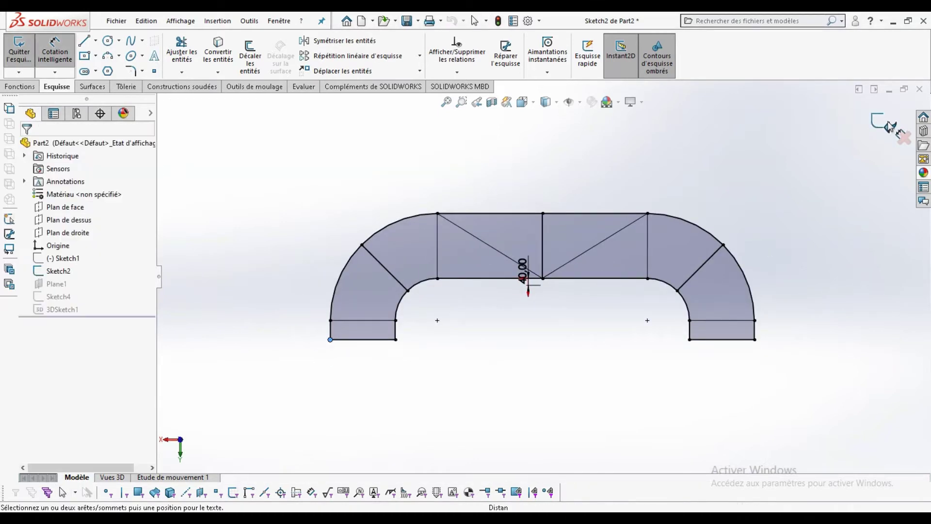
pyautogui.click(884, 123)
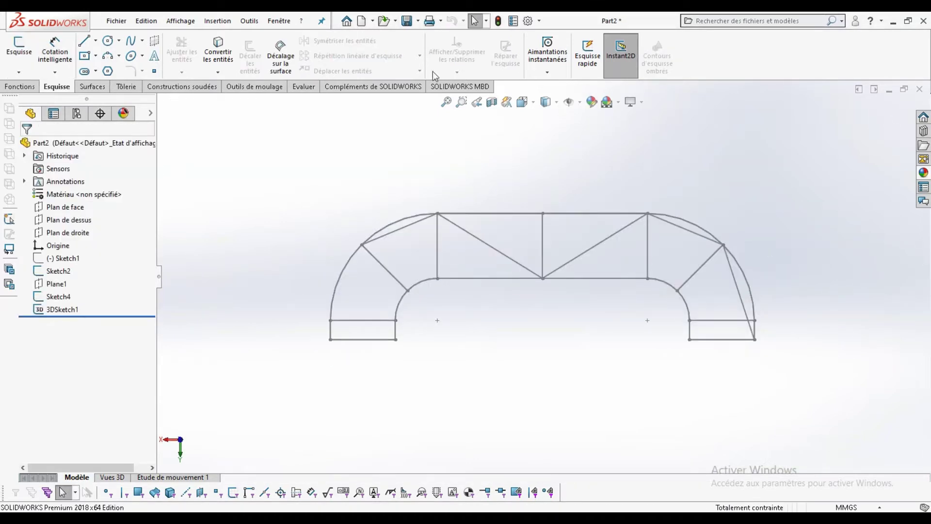
pyautogui.press('Escape')
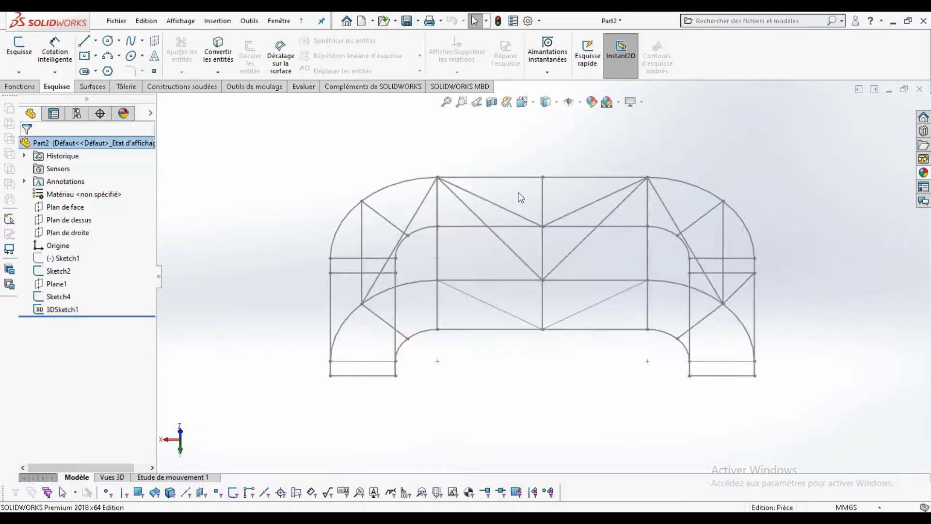
pyautogui.moveTo(520, 197)
pyautogui.mouseDown(button='middle')
pyautogui.moveTo(458, 184)
pyautogui.moveTo(508, 166)
pyautogui.mouseUp(button='middle')
pyautogui.moveTo(509, 199); pyautogui.dragTo(450, 277, button='middle')
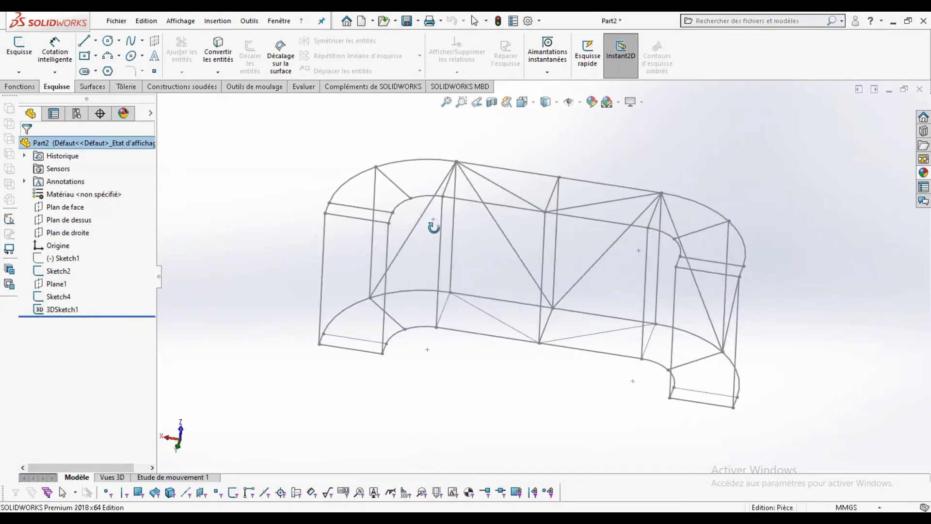
# Start an iso 30x30x2.6 square-tube structural member on the lower frame loop.
pyautogui.click(163, 88)
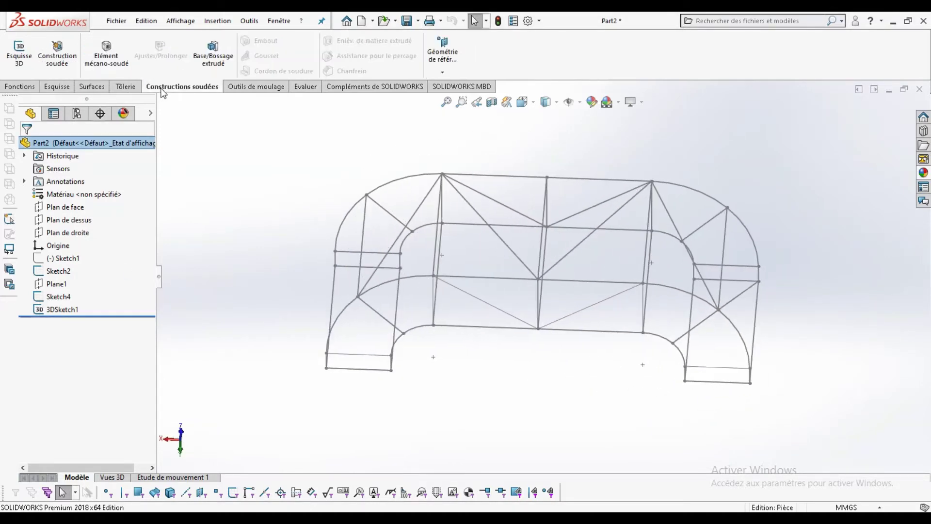
pyautogui.click(118, 59)
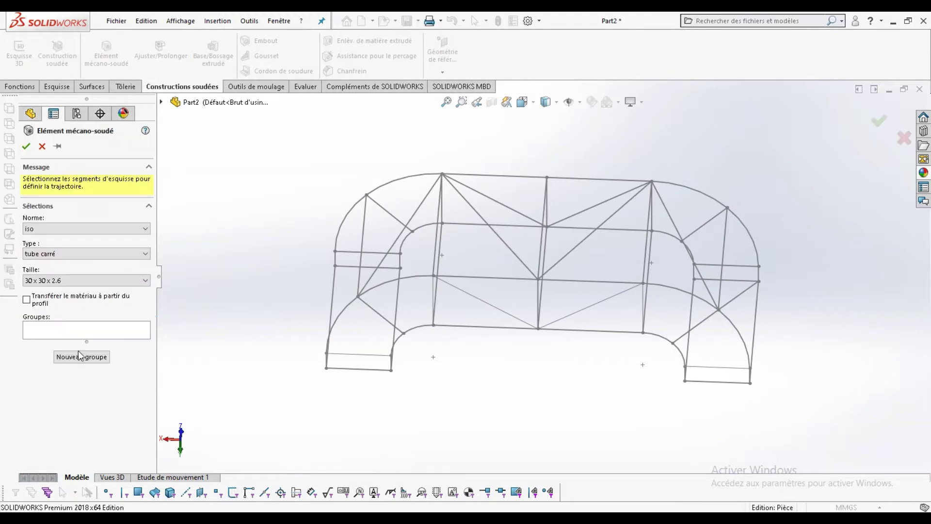
pyautogui.moveTo(349, 324); pyautogui.dragTo(328, 368, button='middle')
pyautogui.click(351, 331)
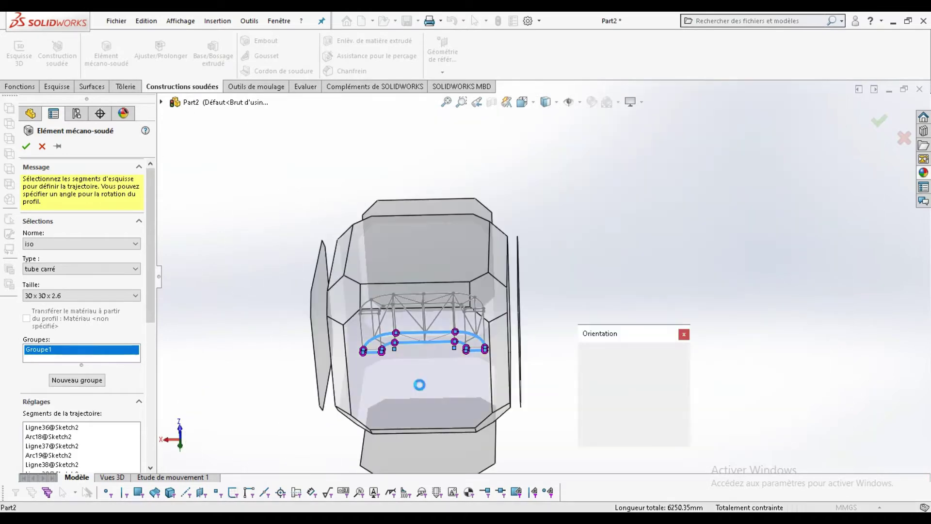
pyautogui.moveTo(151, 320); pyautogui.dragTo(156, 459)
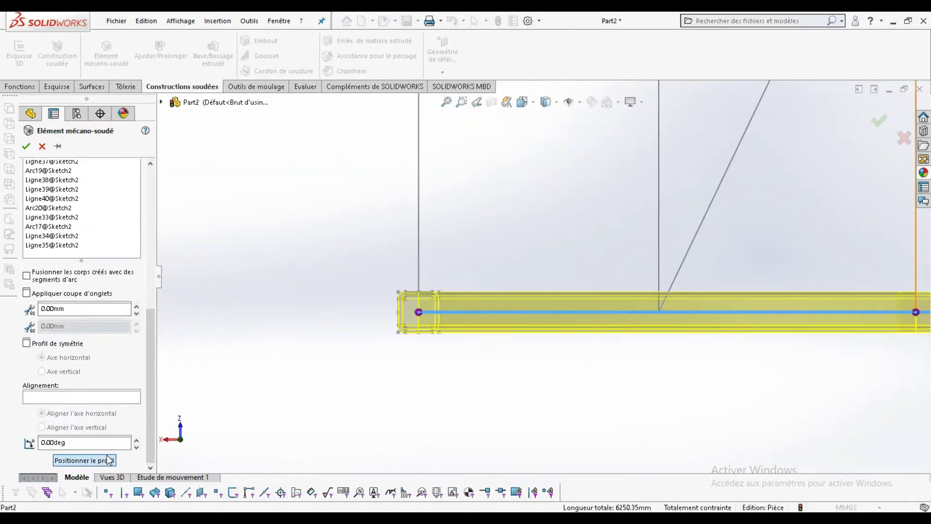
pyautogui.scroll(5, 666, 281)
pyautogui.scroll(3, 645, 244)
pyautogui.scroll(-5, 645, 244)
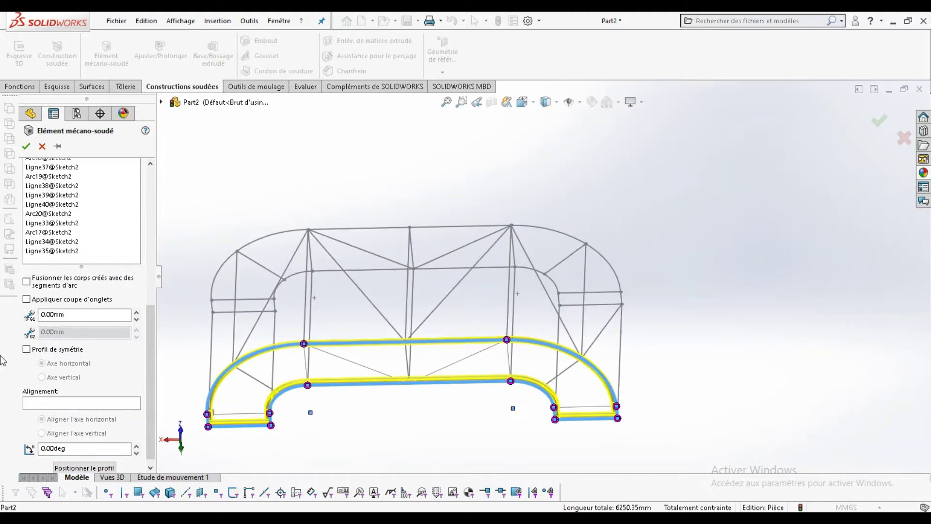
pyautogui.scroll(-1, 152, 440)
pyautogui.scroll(10, 139, 444)
# Put the upper frame loop in a second group and begin a third group.
pyautogui.click(77, 393)
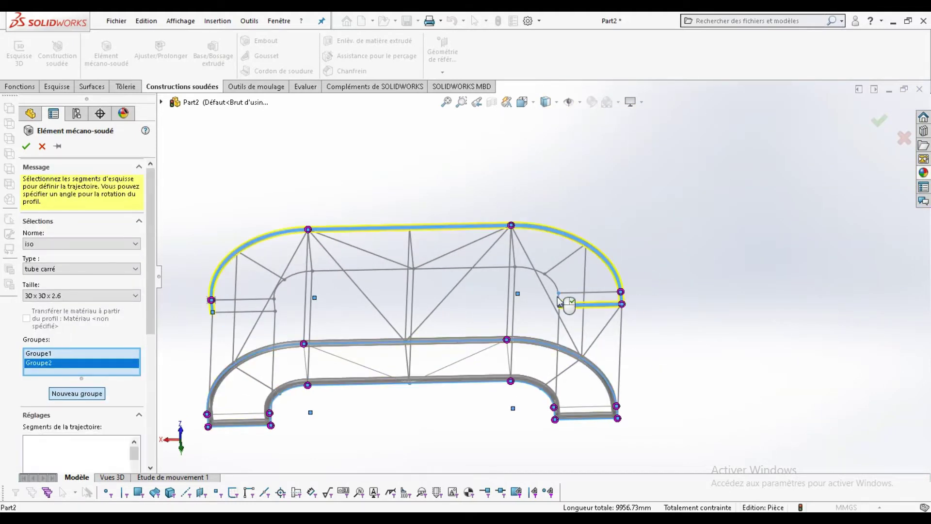
pyautogui.click(268, 313)
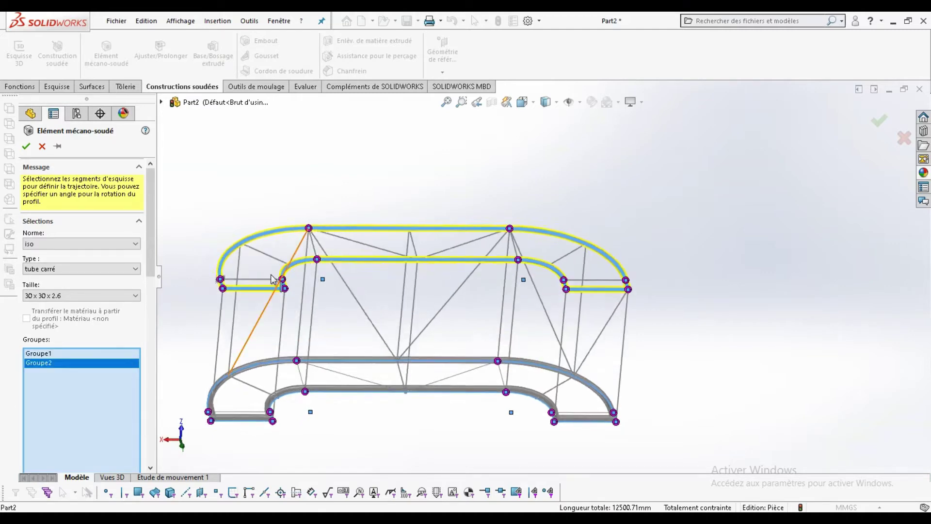
pyautogui.press('space')
pyautogui.click(445, 386)
pyautogui.scroll(-3, 82, 340)
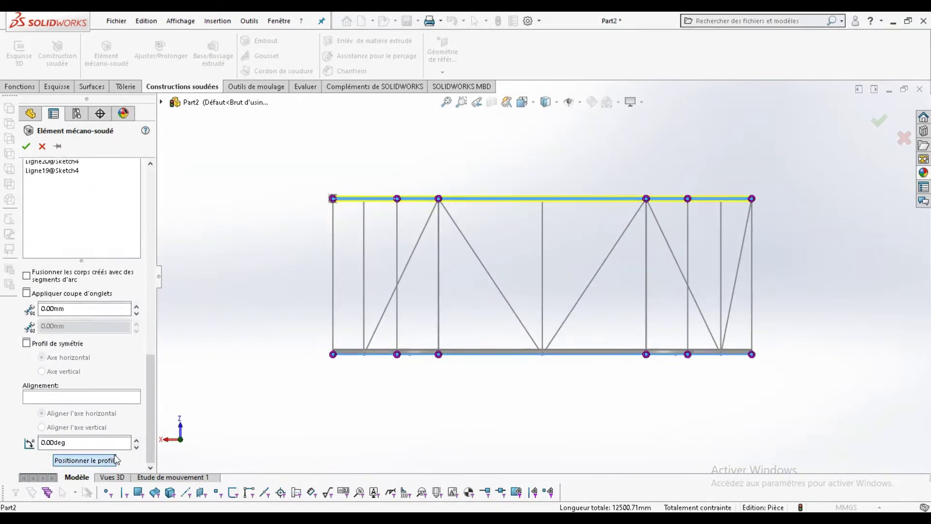
pyautogui.click(84, 466)
pyautogui.click(653, 270)
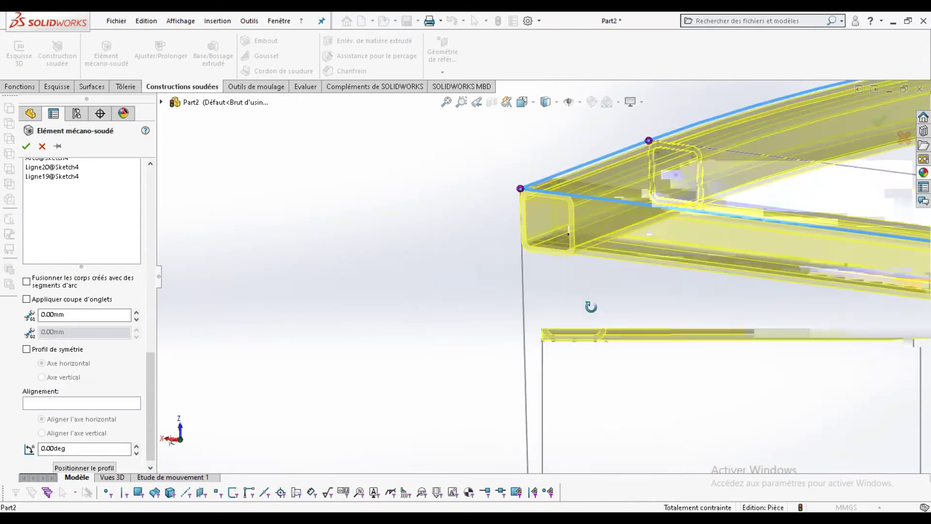
pyautogui.scroll(5, 53, 437)
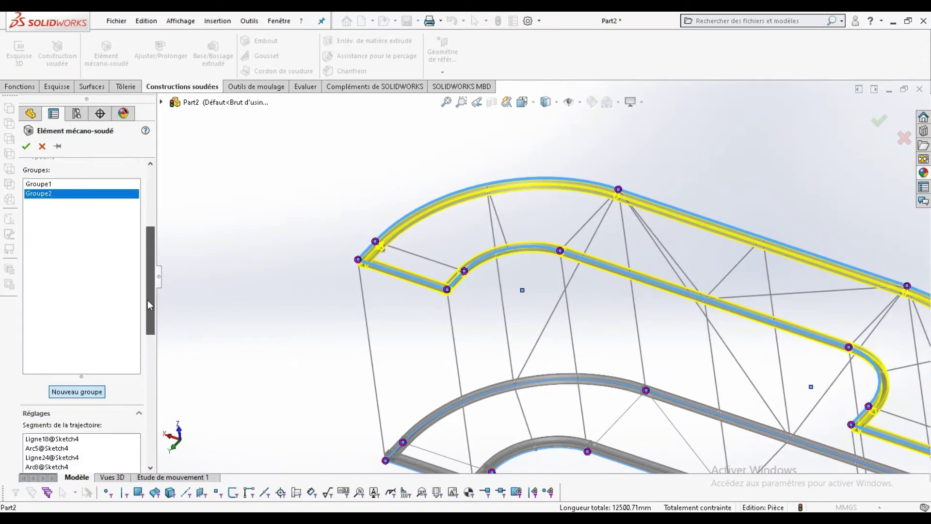
pyautogui.click(76, 386)
pyautogui.moveTo(557, 315); pyautogui.dragTo(443, 345, button='middle')
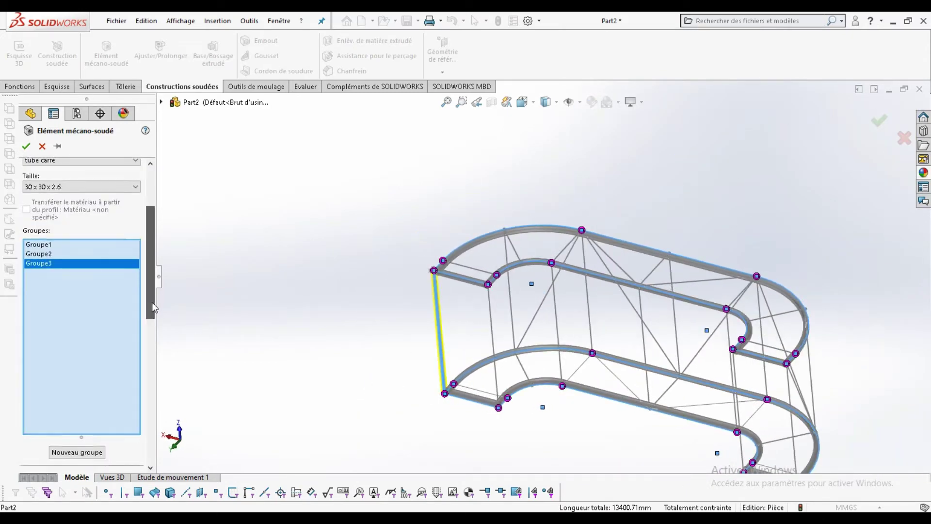
# Create a new group with the left and right vertical posts.
pyautogui.moveTo(154, 308); pyautogui.dragTo(153, 442)
pyautogui.click(84, 466)
pyautogui.click(544, 275)
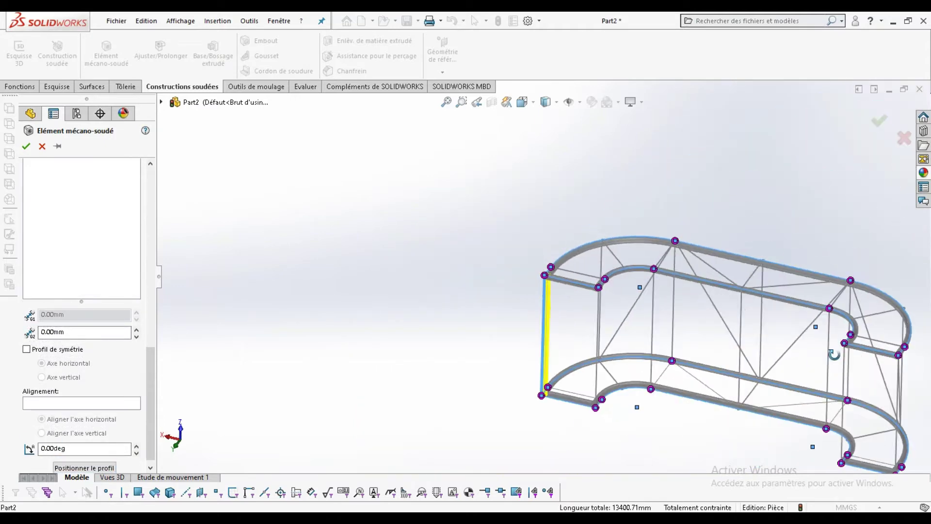
pyautogui.moveTo(834, 354); pyautogui.dragTo(849, 370, button='middle')
pyautogui.moveTo(153, 449); pyautogui.dragTo(153, 334)
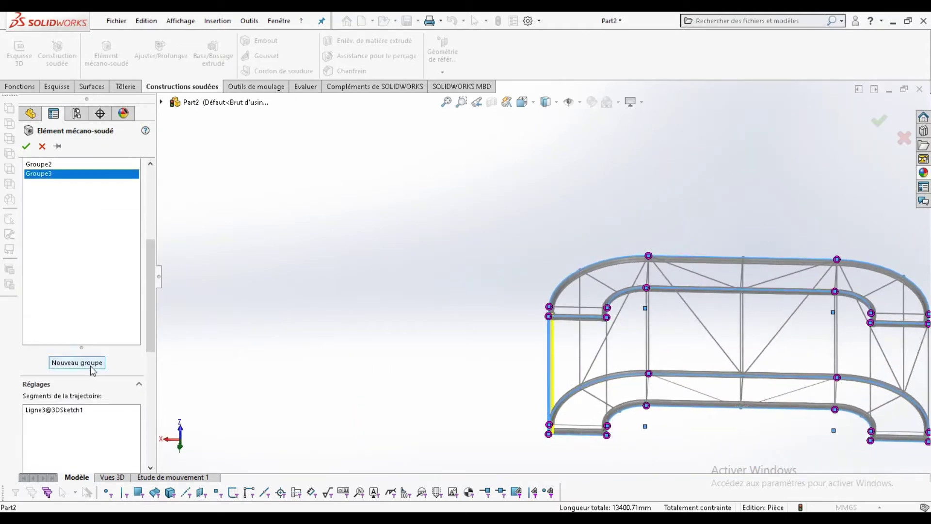
pyautogui.click(92, 364)
pyautogui.click(585, 377)
pyautogui.moveTo(584, 377); pyautogui.dragTo(796, 381, button='middle')
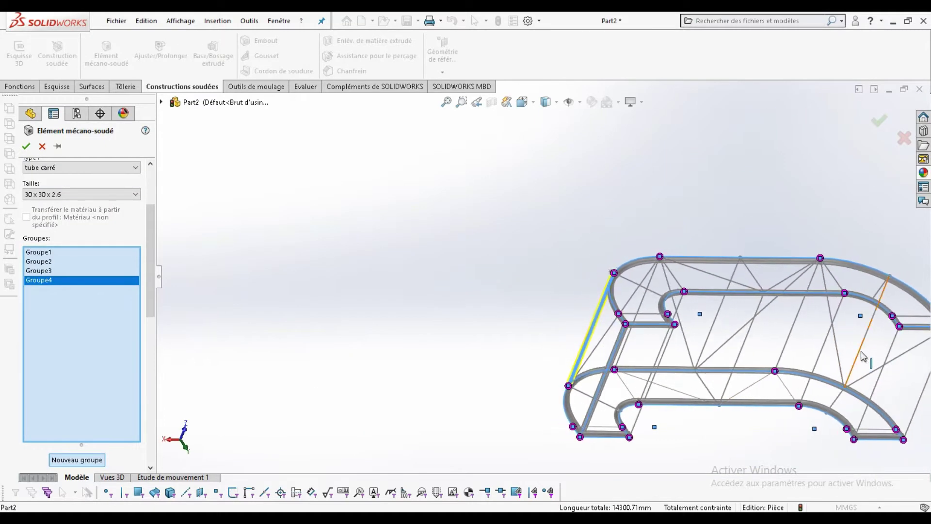
pyautogui.click(863, 358)
pyautogui.moveTo(863, 357)
pyautogui.mouseDown(button='middle')
pyautogui.moveTo(790, 312)
pyautogui.moveTo(752, 329)
pyautogui.moveTo(777, 341)
pyautogui.moveTo(784, 374)
pyautogui.moveTo(711, 322)
pyautogui.moveTo(823, 410)
pyautogui.mouseUp(button='middle')
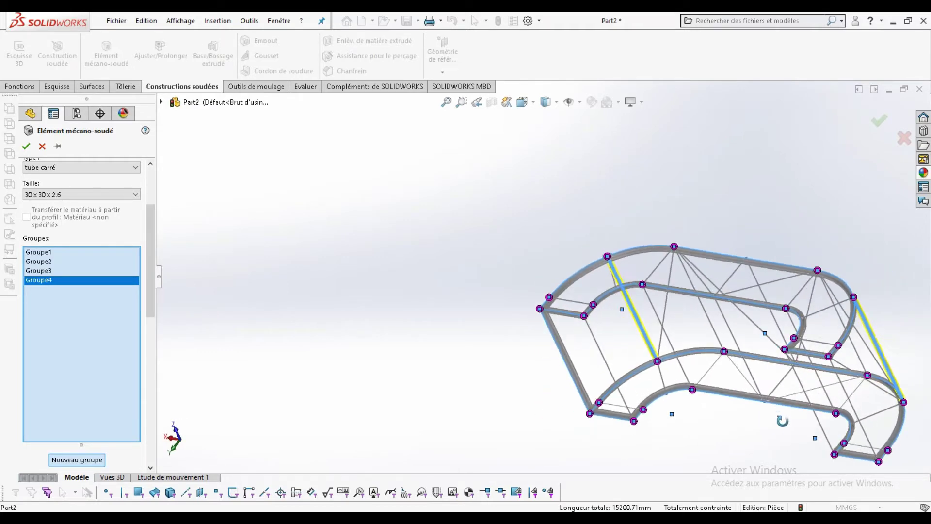
# Rotate the tube profile 45° on the diagonal brace group.
pyautogui.moveTo(809, 444); pyautogui.dragTo(886, 379, button='middle')
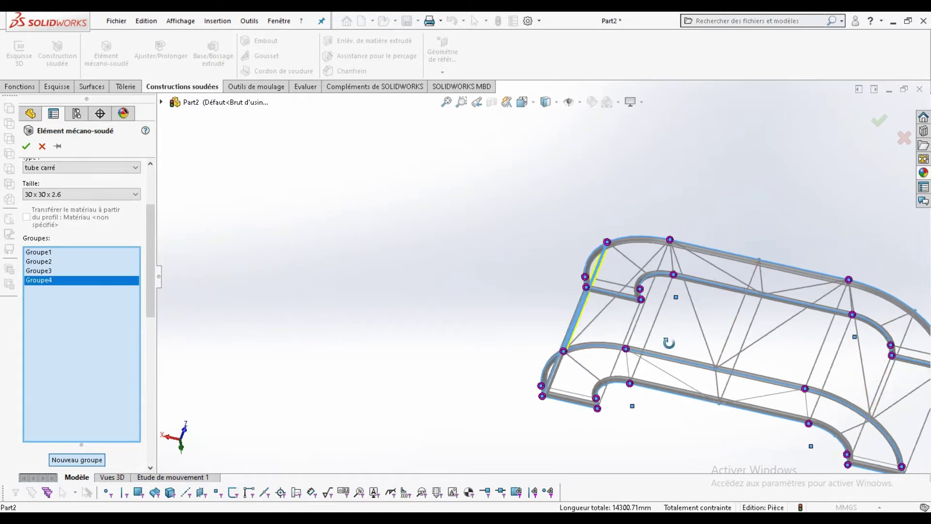
pyautogui.moveTo(669, 342); pyautogui.dragTo(613, 268, button='middle')
pyautogui.scroll(-5, 626, 371)
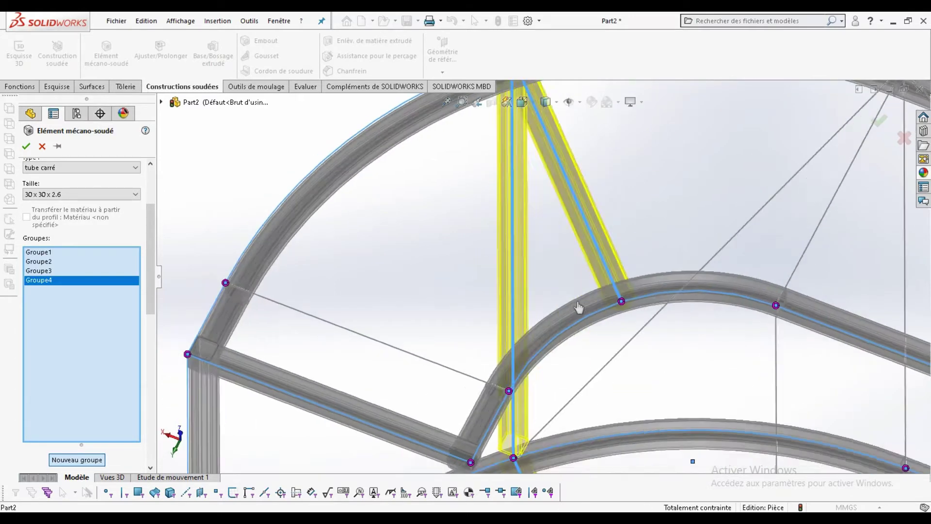
pyautogui.press('space')
pyautogui.click(425, 270)
pyautogui.scroll(-5, 436, 262)
pyautogui.scroll(-3, 461, 253)
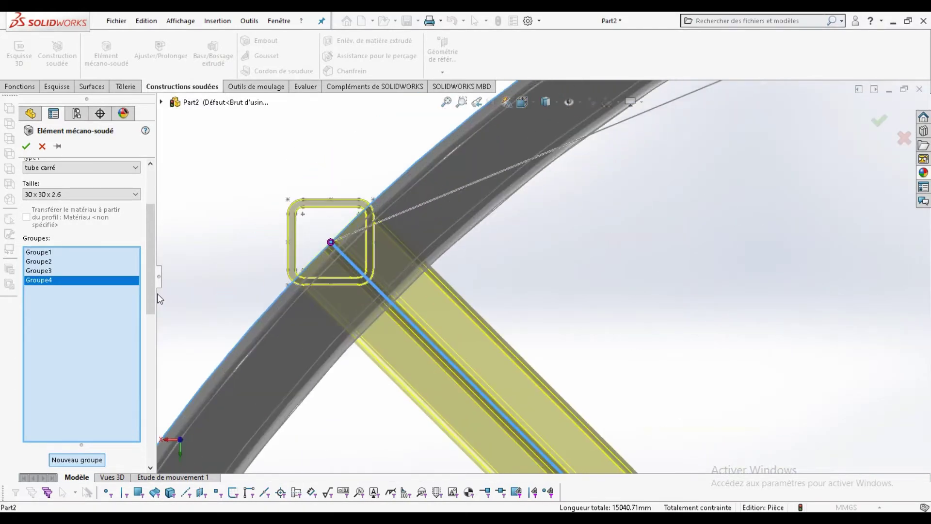
pyautogui.scroll(-5, 144, 446)
pyautogui.press('Return')
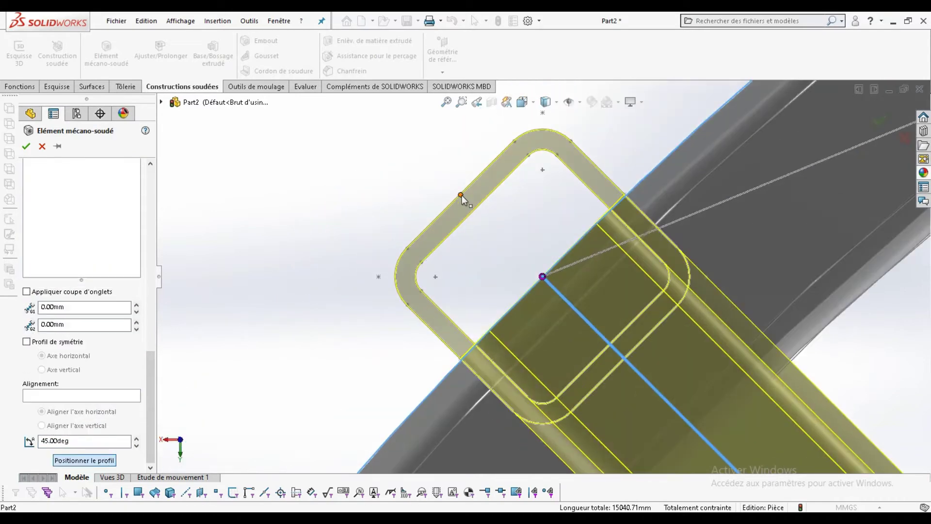
pyautogui.scroll(8, 685, 291)
pyautogui.scroll(5, 685, 302)
pyautogui.scroll(10, 129, 420)
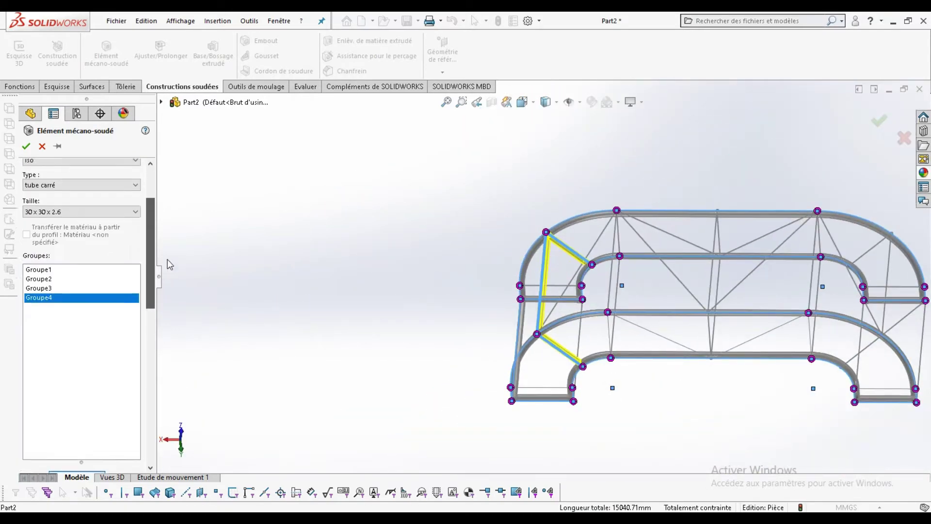
# Adjust where the tube profile sits on the member from a front view.
pyautogui.moveTo(867, 353); pyautogui.dragTo(873, 266, button='middle')
pyautogui.press('space')
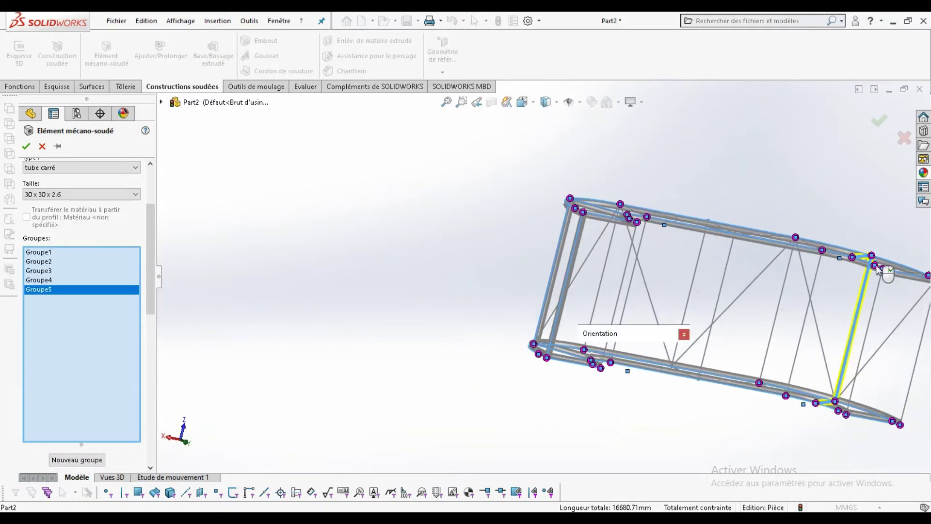
pyautogui.click(446, 310)
pyautogui.scroll(-5, 588, 240)
pyautogui.click(588, 240)
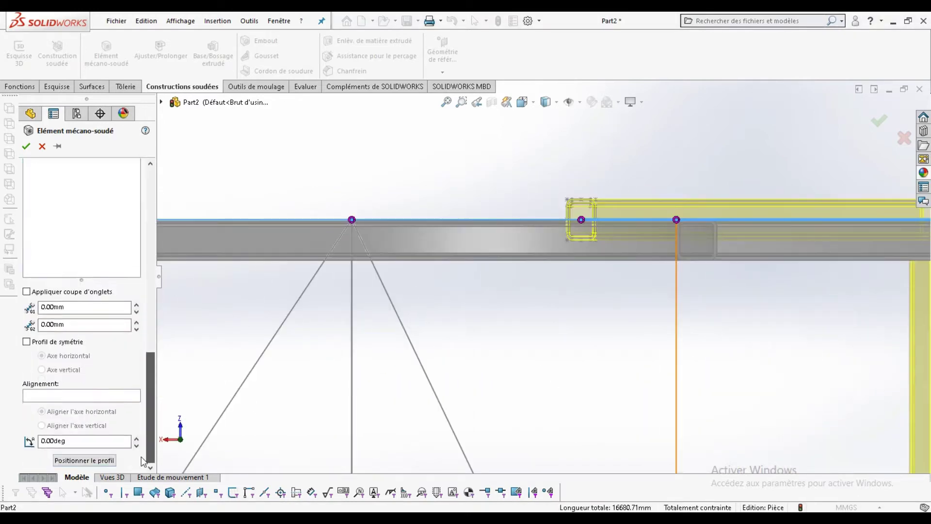
pyautogui.scroll(-5, 519, 162)
pyautogui.scroll(-1, 547, 183)
pyautogui.scroll(5, 590, 267)
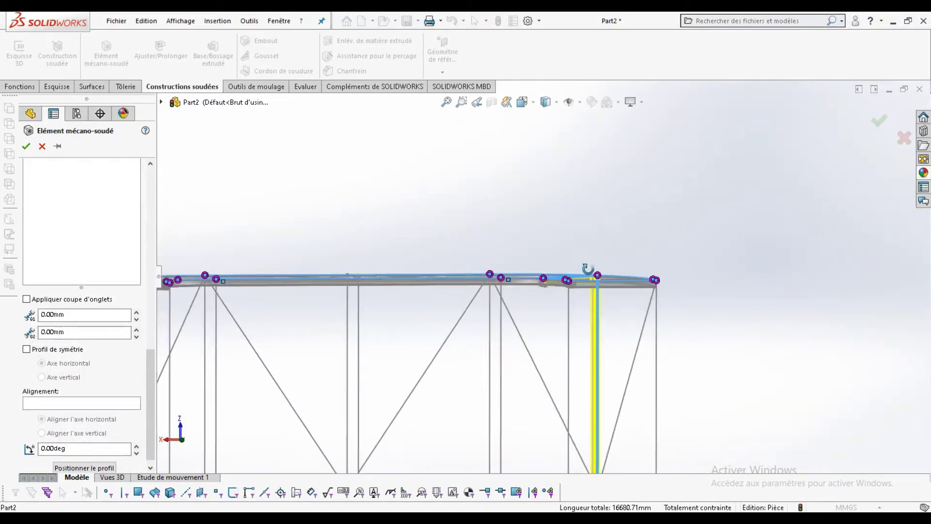
pyautogui.moveTo(590, 266); pyautogui.dragTo(598, 266, button='middle')
pyautogui.scroll(-2, 516, 233)
pyautogui.scroll(-2, 484, 266)
pyautogui.scroll(5, 482, 265)
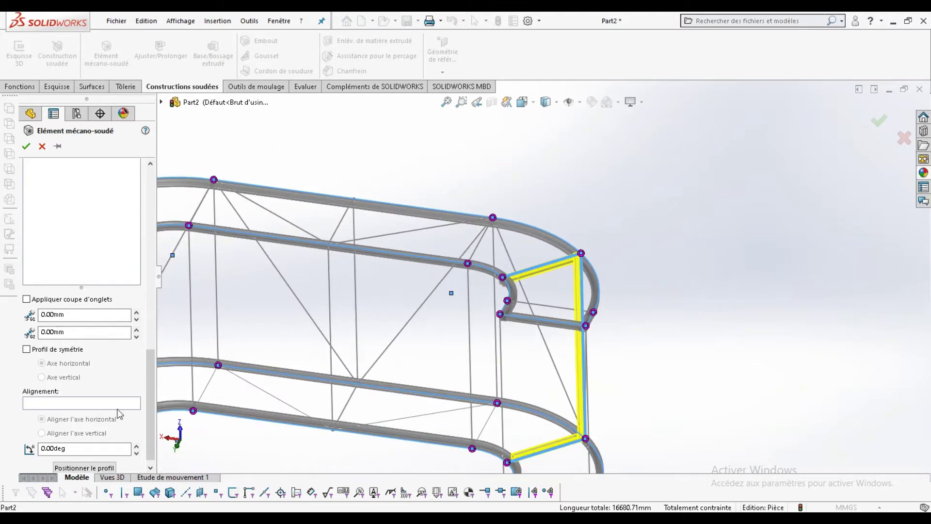
# Reposition the tube profile on the corner members using front and top views.
pyautogui.moveTo(501, 335); pyautogui.dragTo(510, 284, button='middle')
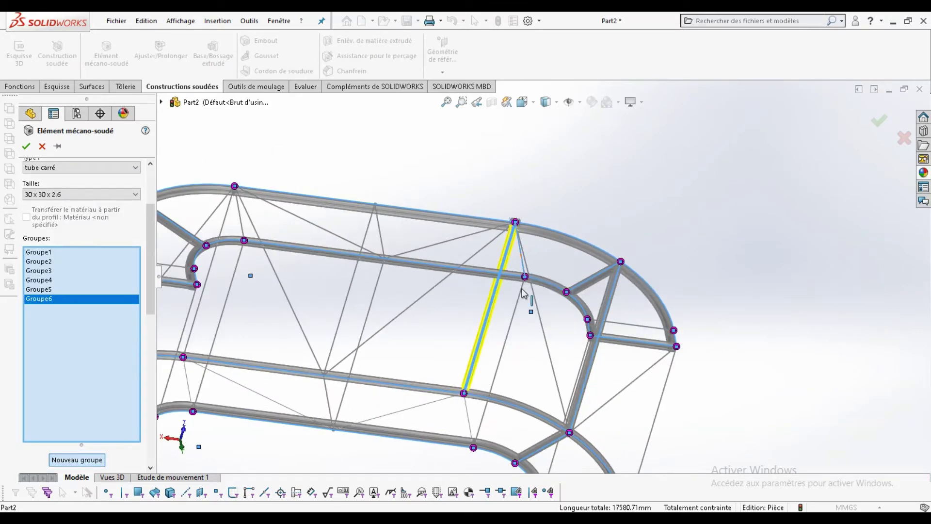
pyautogui.press('space')
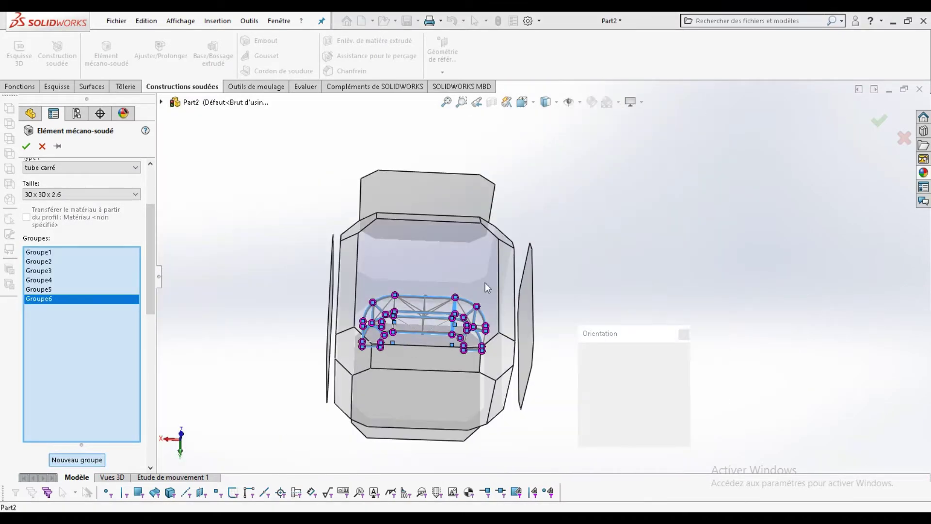
pyautogui.click(427, 274)
pyautogui.moveTo(150, 317); pyautogui.dragTo(154, 415)
pyautogui.scroll(-3, 121, 437)
pyautogui.click(84, 467)
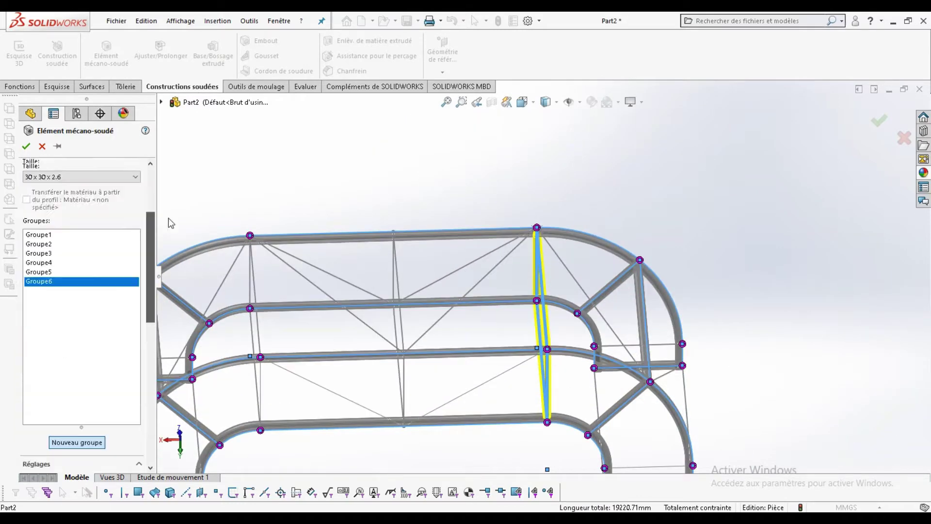
pyautogui.moveTo(347, 277)
pyautogui.mouseDown(button='middle')
pyautogui.moveTo(364, 297)
pyautogui.moveTo(392, 258)
pyautogui.mouseUp(button='middle')
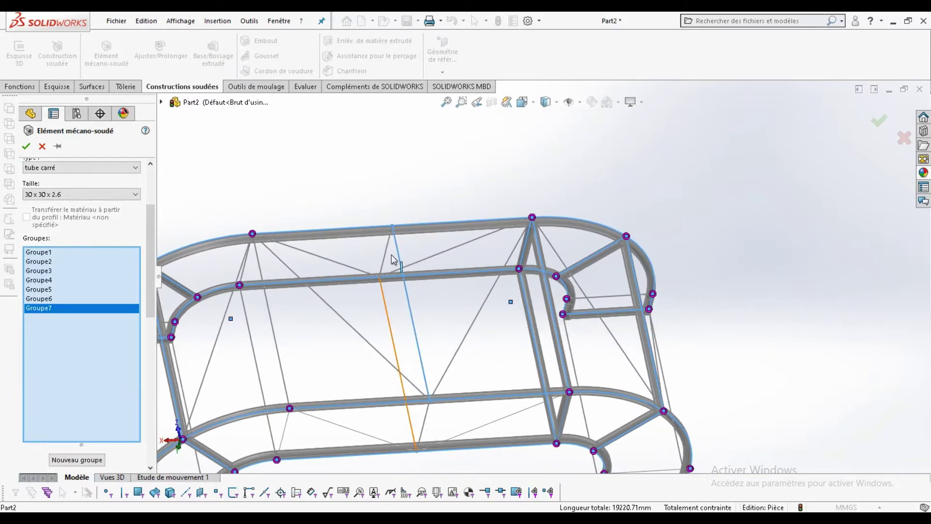
pyautogui.press('space')
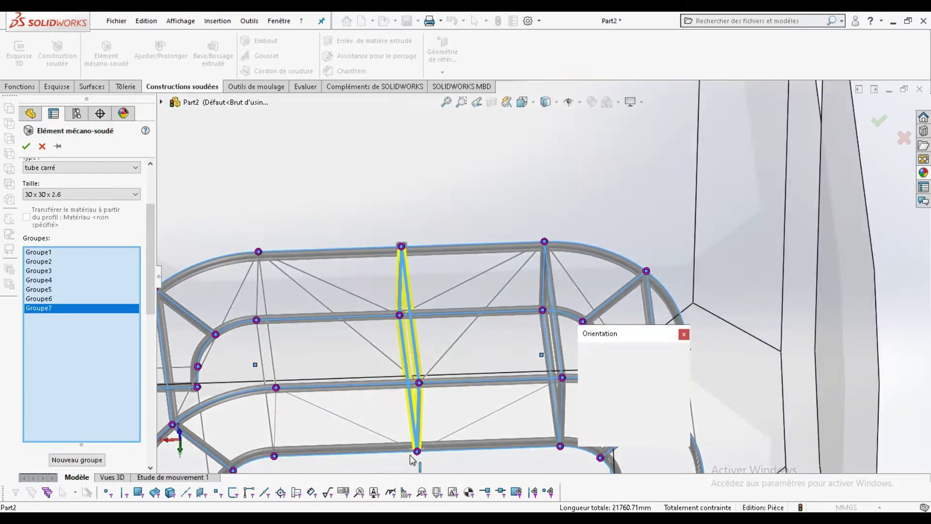
pyautogui.scroll(-3, 134, 455)
pyautogui.click(97, 460)
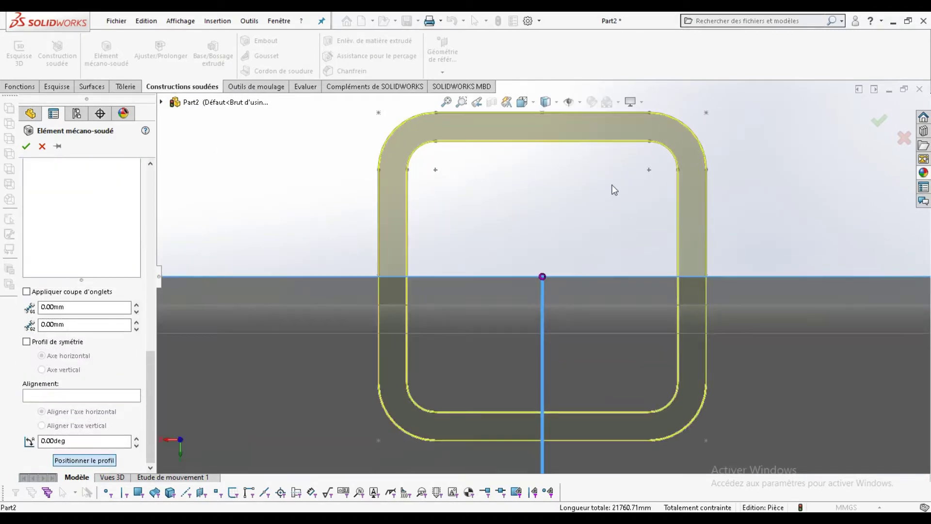
pyautogui.click(513, 166)
# Check the members from top and front-isometric views, then select an existing group.
pyautogui.moveTo(570, 248); pyautogui.dragTo(472, 235, button='middle')
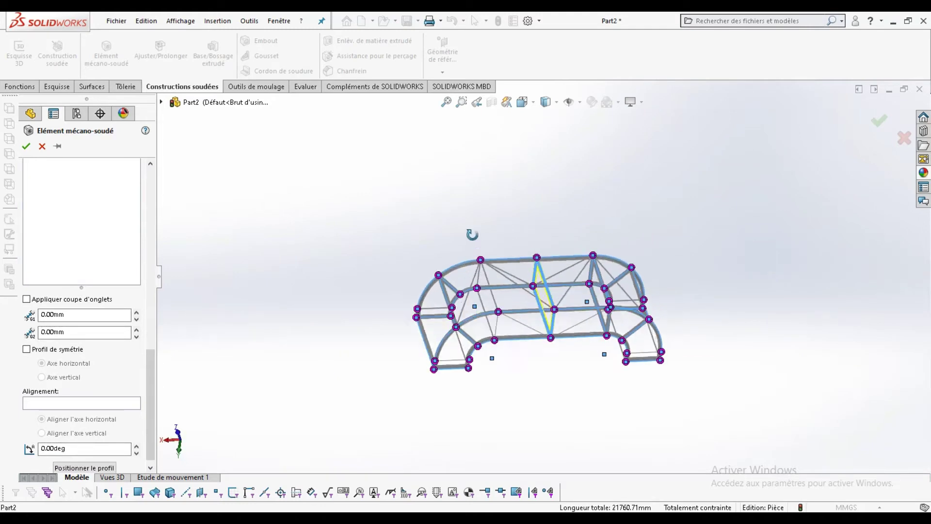
pyautogui.scroll(5, 153, 364)
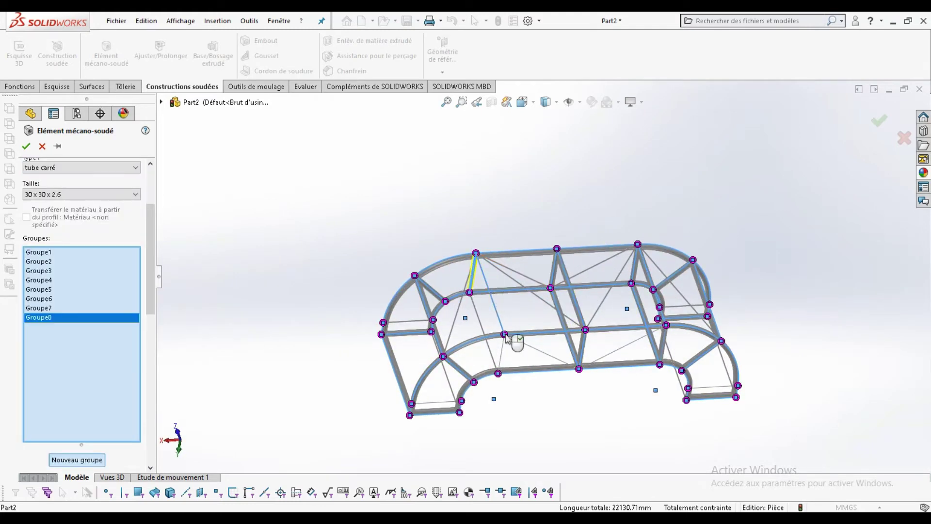
pyautogui.press('space')
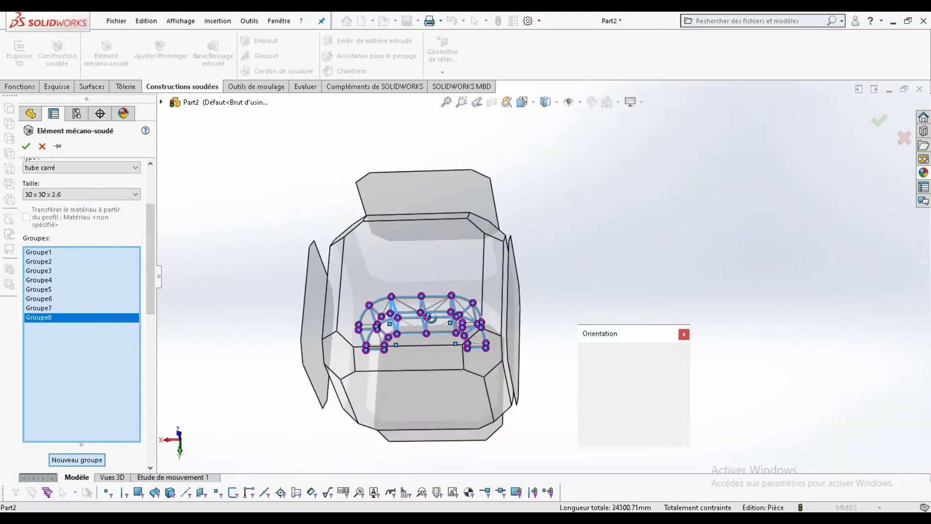
pyautogui.click(330, 362)
pyautogui.scroll(-5, 154, 399)
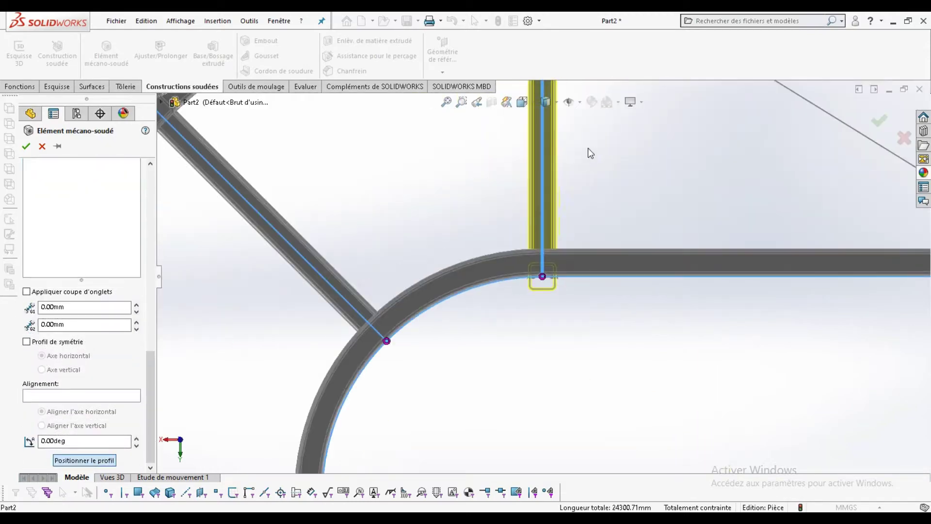
pyautogui.scroll(-5, 544, 281)
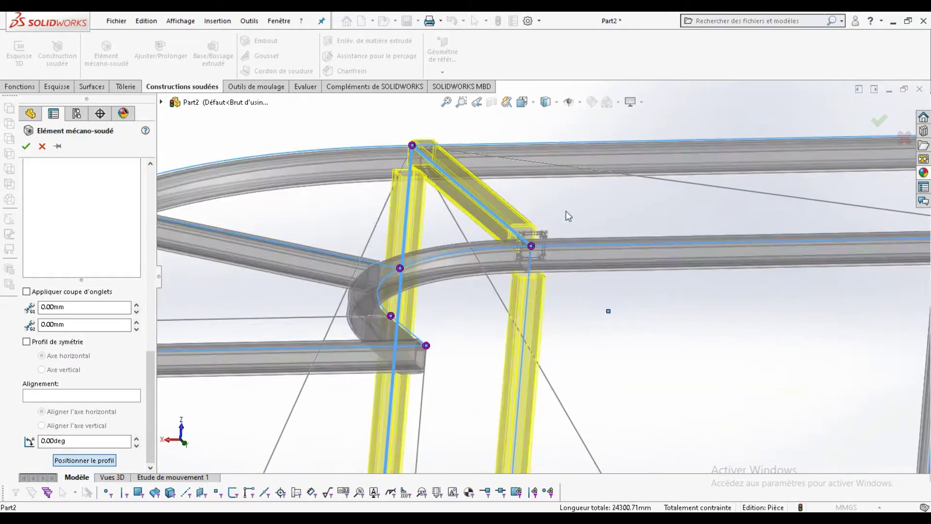
pyautogui.scroll(-5, 524, 274)
pyautogui.scroll(10, 534, 272)
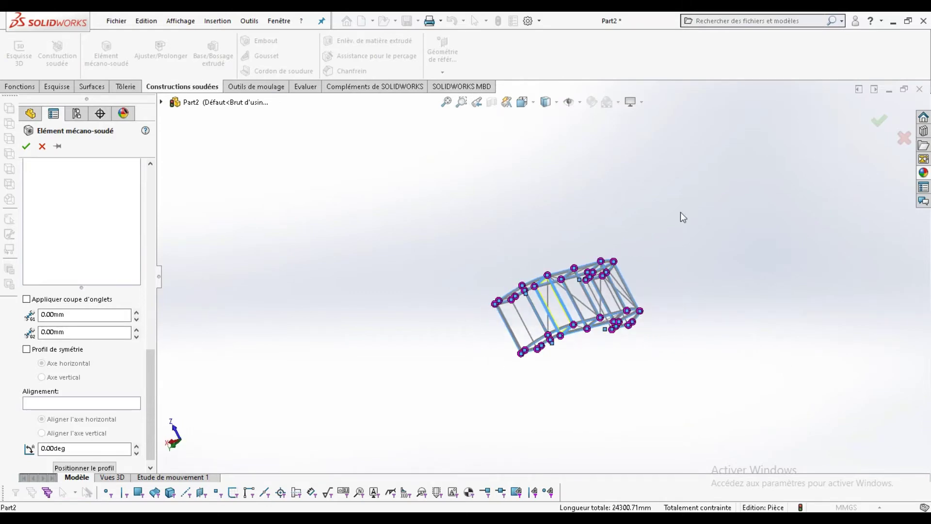
pyautogui.moveTo(683, 216); pyautogui.dragTo(605, 380, button='middle')
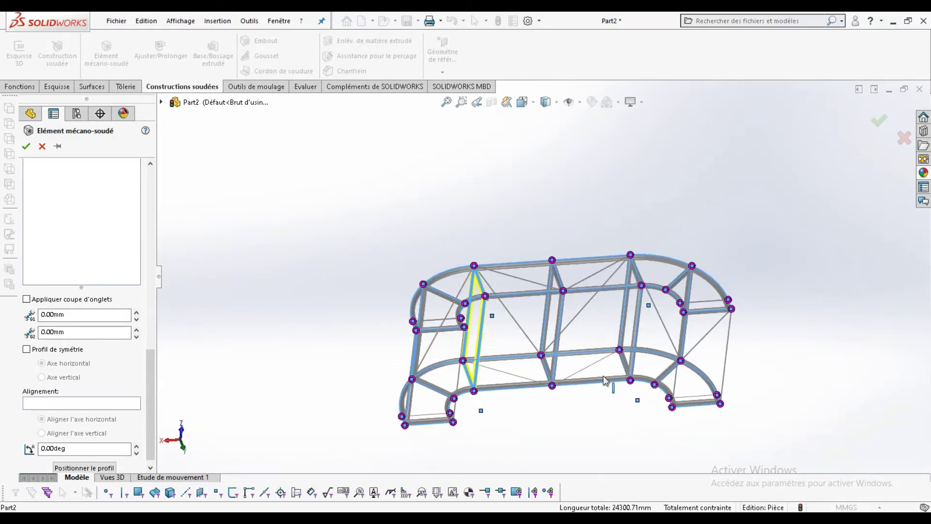
pyautogui.scroll(5, 77, 291)
pyautogui.click(65, 206)
# Add new groups Groupe9 and Groupe10 for the last diagonal brace lines.
pyautogui.moveTo(419, 305); pyautogui.dragTo(632, 337, button='middle')
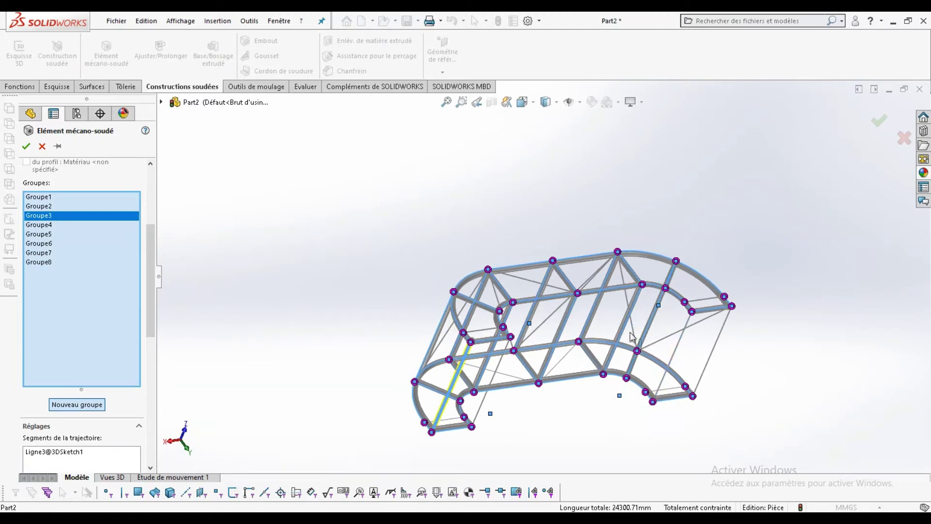
pyautogui.click(54, 403)
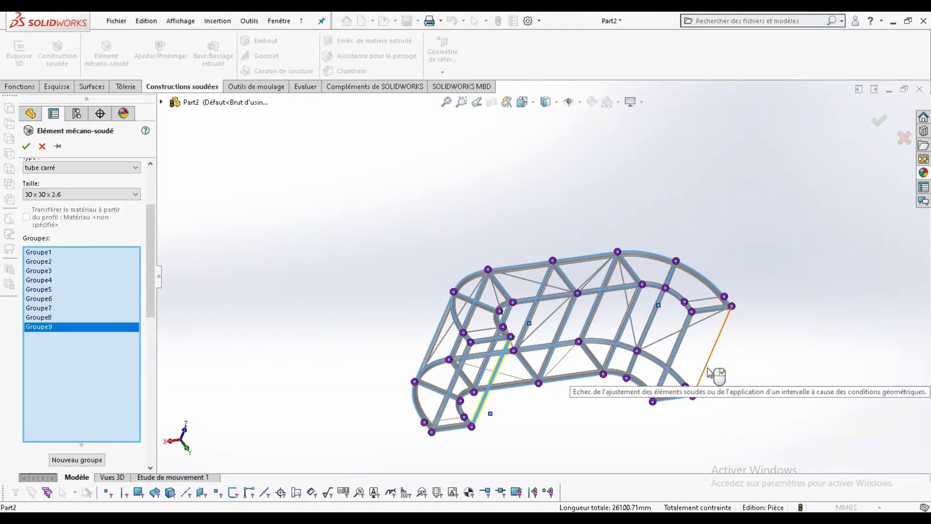
pyautogui.scroll(-5, 150, 310)
pyautogui.click(85, 460)
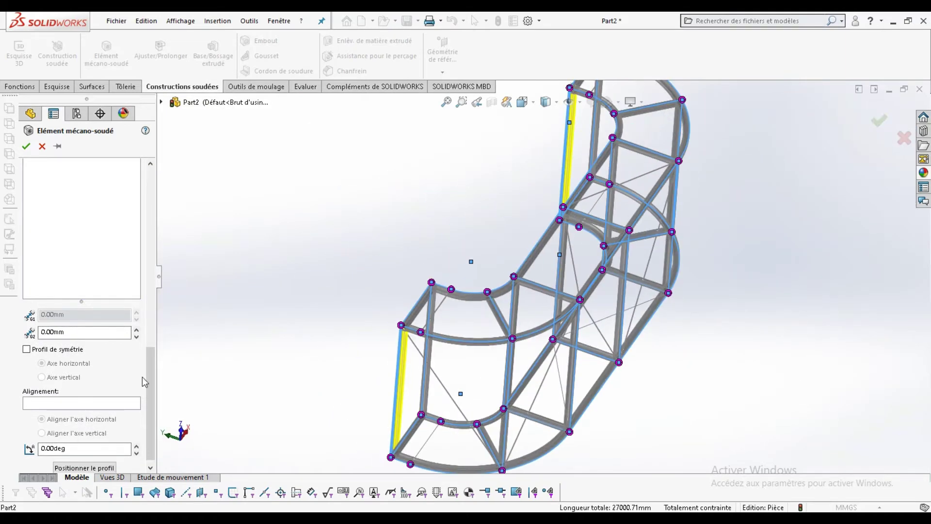
pyautogui.scroll(5, 150, 315)
pyautogui.scroll(5, 150, 315)
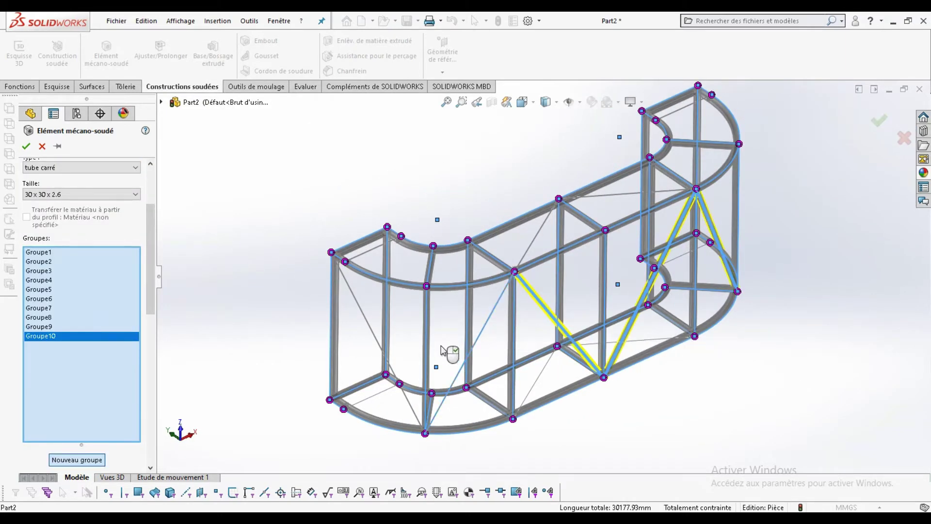
pyautogui.scroll(-4, 522, 292)
pyautogui.scroll(-3, 523, 293)
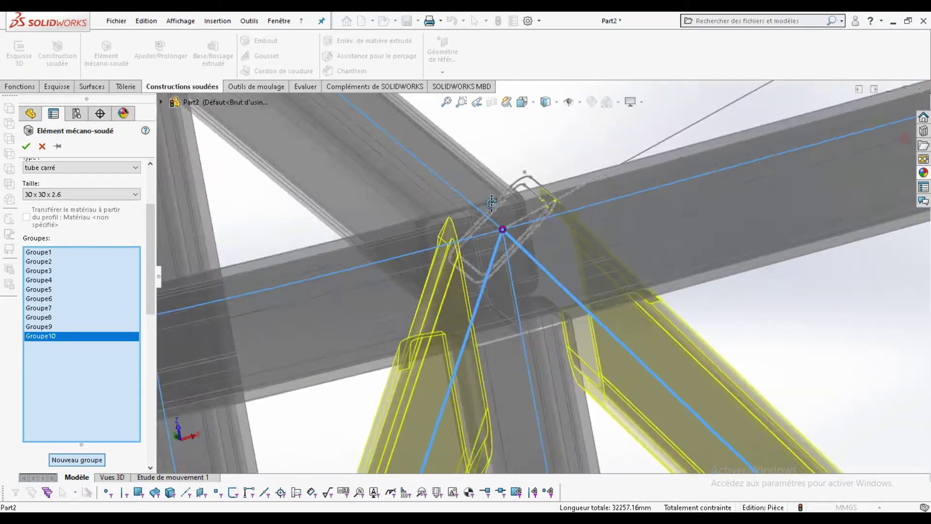
pyautogui.scroll(-3, 523, 293)
pyautogui.scroll(-3, 152, 303)
pyautogui.scroll(-2, 152, 303)
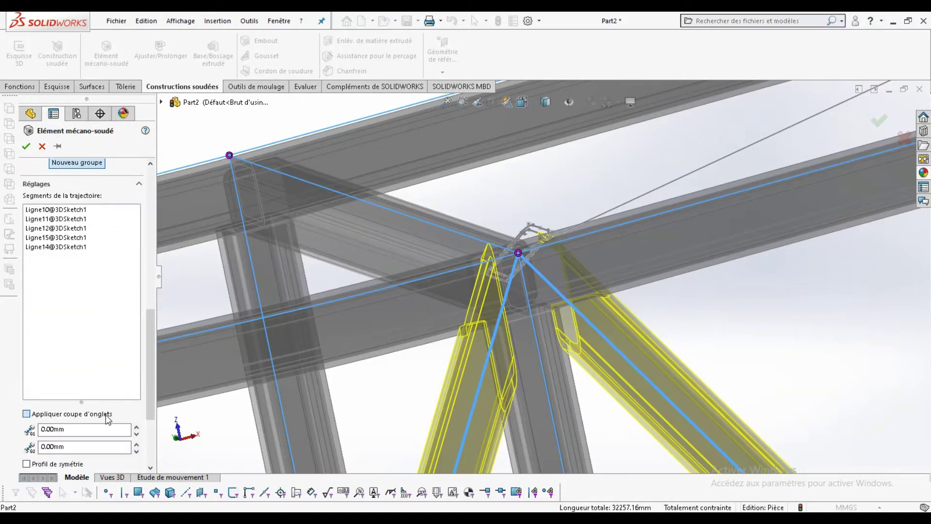
pyautogui.scroll(3, 547, 262)
pyautogui.scroll(3, 598, 363)
pyautogui.moveTo(596, 363)
pyautogui.mouseDown(button='middle')
pyautogui.moveTo(626, 301)
pyautogui.moveTo(644, 187)
pyautogui.mouseUp(button='middle')
pyautogui.scroll(5, 626, 300)
pyautogui.scroll(-5, 551, 255)
pyautogui.moveTo(551, 255); pyautogui.dragTo(534, 272, button='middle')
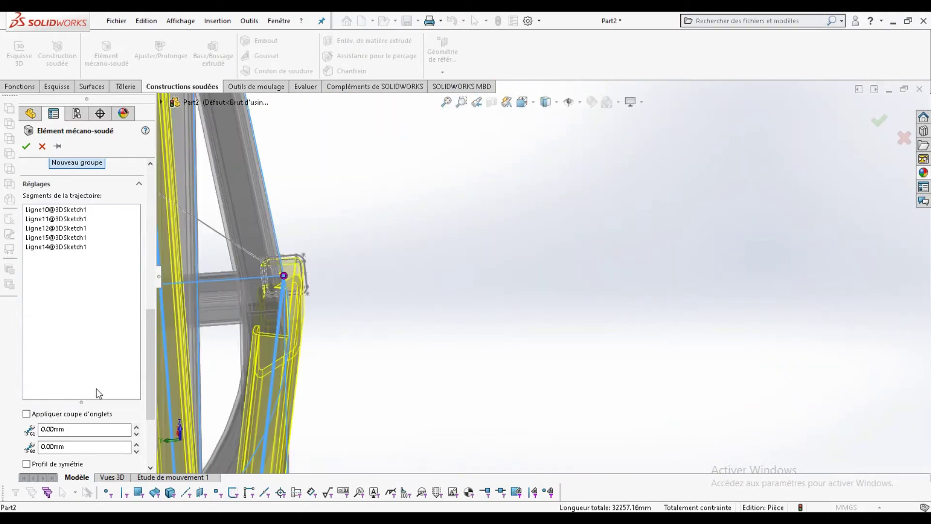
# Apply mitre cuts to the diagonal groups and confirm the 30 x 30 x 2.6 square-tube member.
pyautogui.press('space')
pyautogui.click(457, 310)
pyautogui.scroll(-5, 562, 267)
pyautogui.scroll(-4, 592, 289)
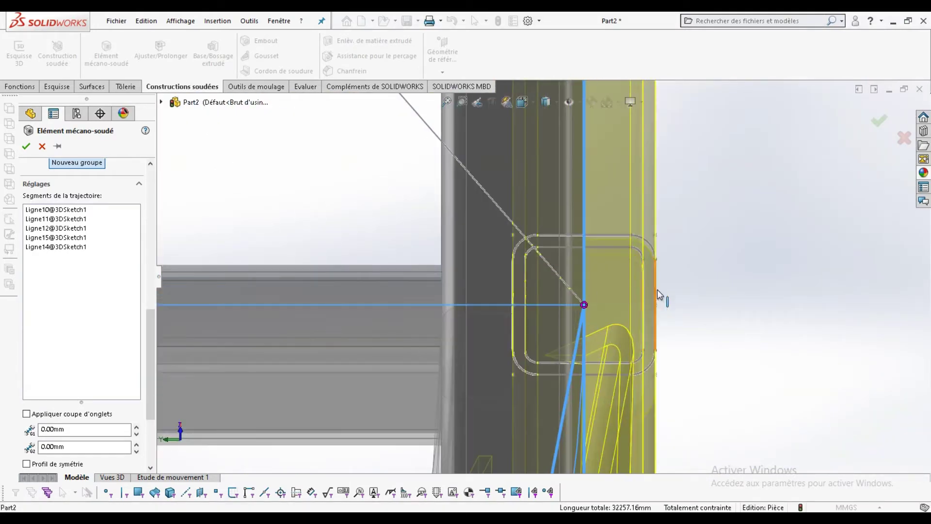
pyautogui.moveTo(150, 345); pyautogui.dragTo(267, 459)
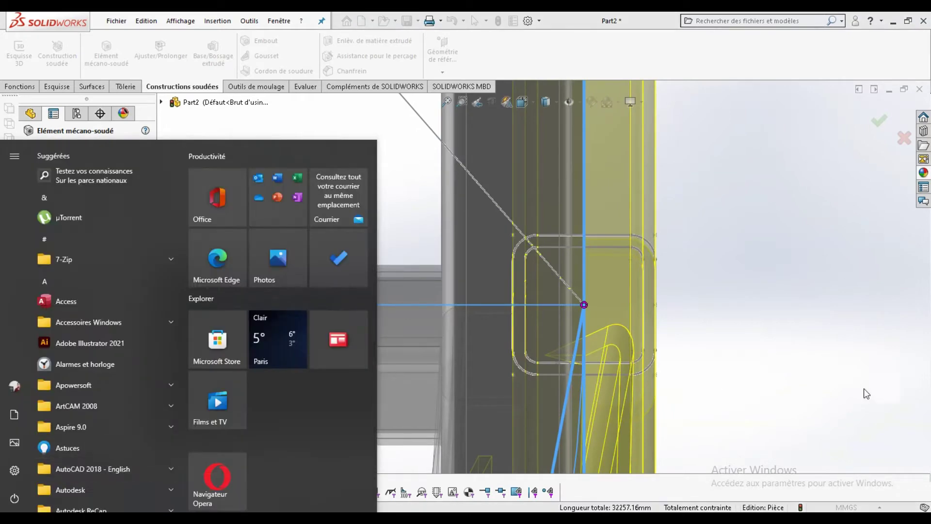
pyautogui.scroll(3, 584, 304)
pyautogui.scroll(3, 631, 291)
pyautogui.scroll(3, 646, 284)
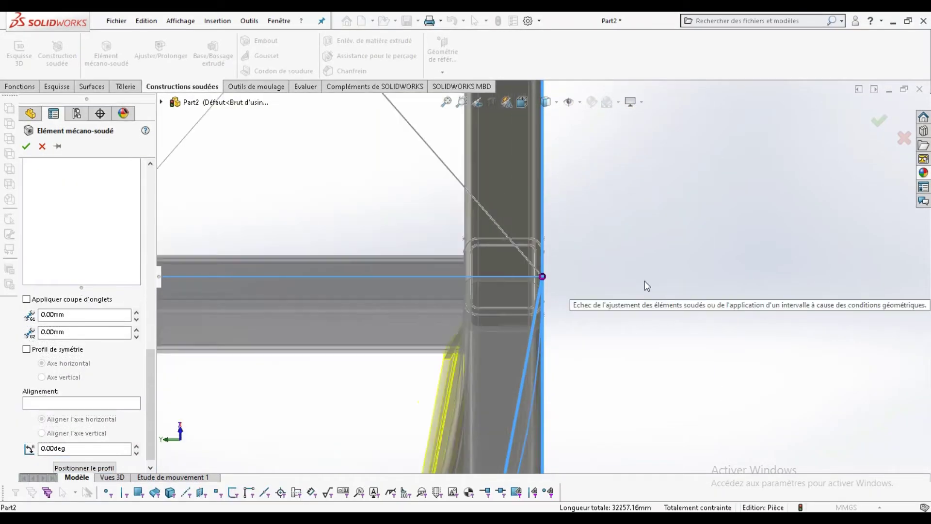
pyautogui.scroll(3, 605, 282)
pyautogui.moveTo(605, 283); pyautogui.dragTo(530, 276, button='middle')
pyautogui.scroll(2, 571, 303)
pyautogui.moveTo(572, 304); pyautogui.dragTo(441, 249, button='middle')
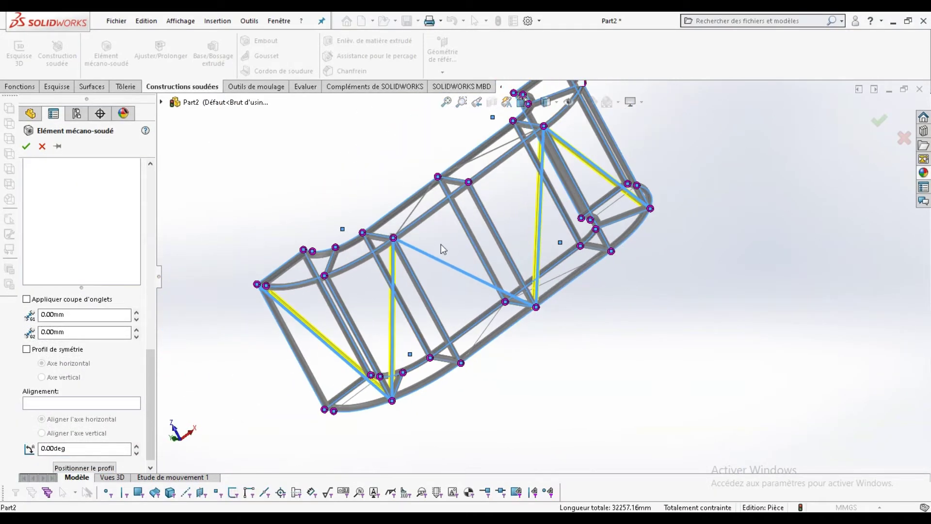
pyautogui.scroll(-3, 441, 249)
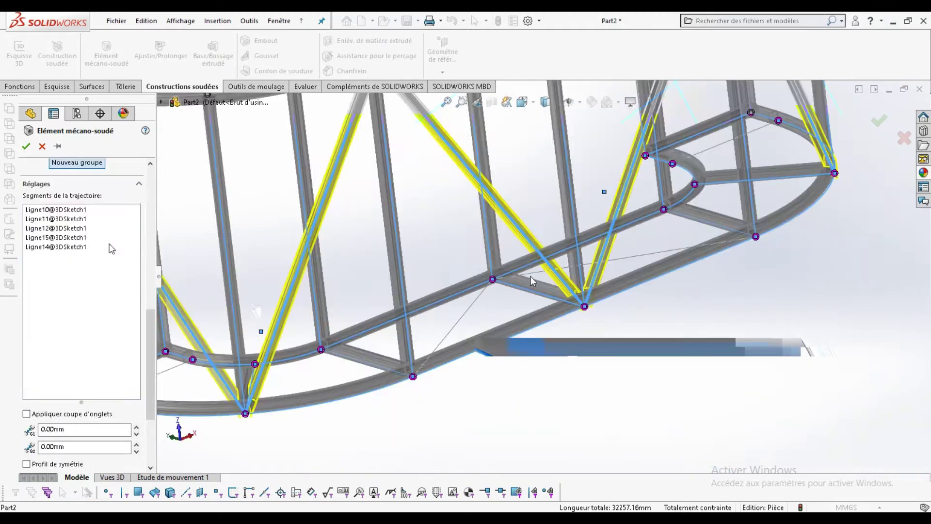
pyautogui.scroll(-2, 485, 272)
pyautogui.scroll(-2, 619, 322)
pyautogui.scroll(3, 121, 409)
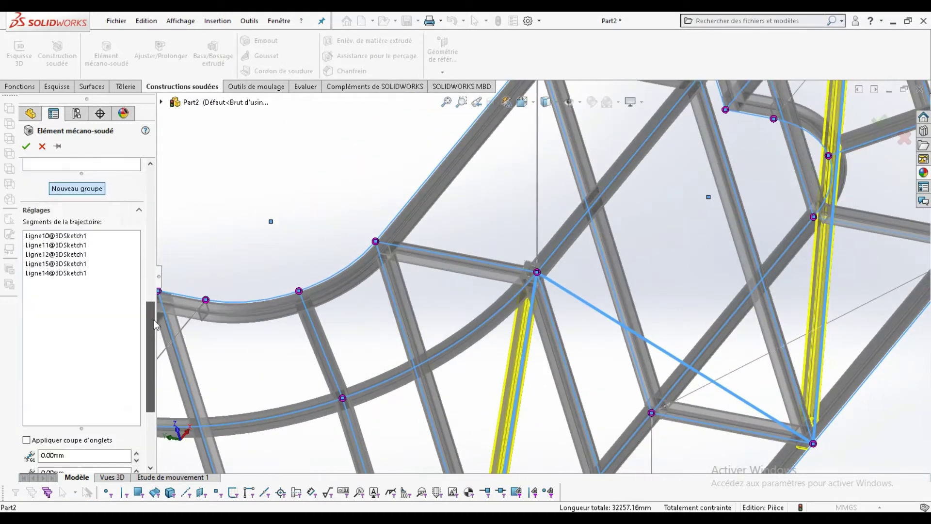
pyautogui.scroll(-3, 97, 340)
pyautogui.click(27, 299)
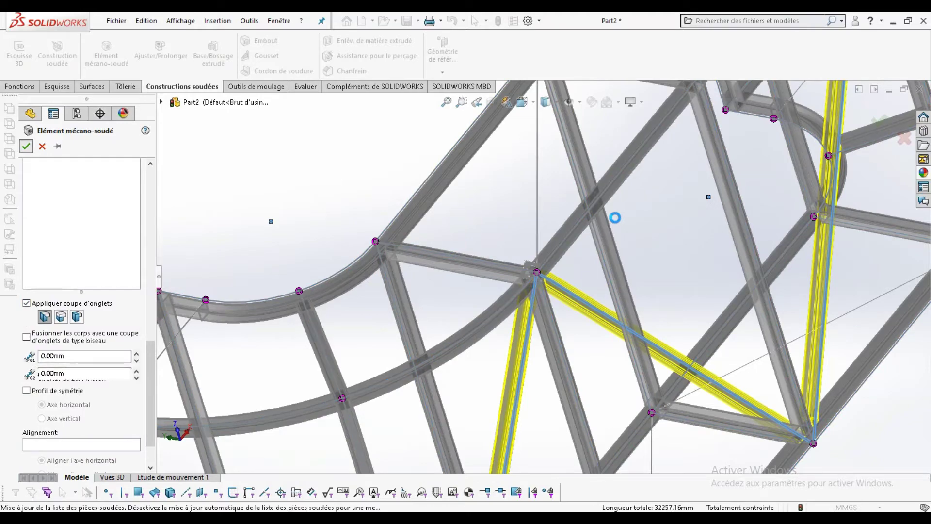
pyautogui.press('Return')
# Orbit to view the finished 51-piece truss and select a layout sketch in the tree.
pyautogui.scroll(5, 615, 218)
pyautogui.moveTo(615, 218)
pyautogui.mouseDown(button='middle')
pyautogui.moveTo(696, 252)
pyautogui.moveTo(752, 303)
pyautogui.mouseUp(button='middle')
pyautogui.click(74, 329)
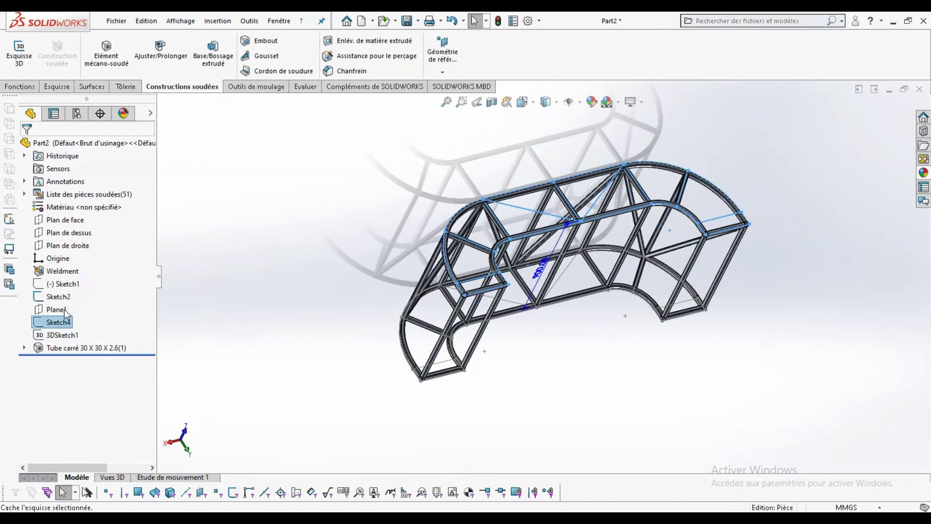
# Hide the selected layout sketch, orbit the frame, and dismiss the autosave folder warning.
pyautogui.click(555, 162)
pyautogui.moveTo(555, 162); pyautogui.dragTo(537, 237, button='middle')
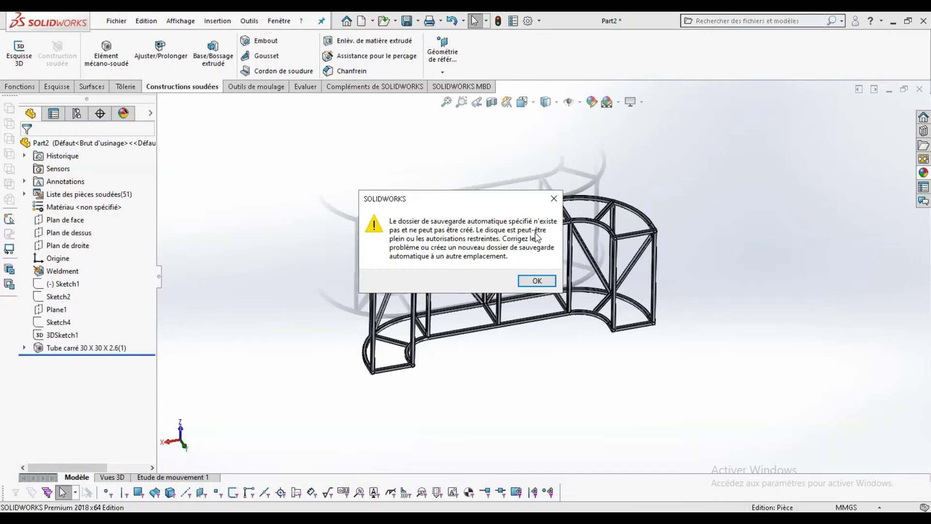
pyautogui.click(536, 281)
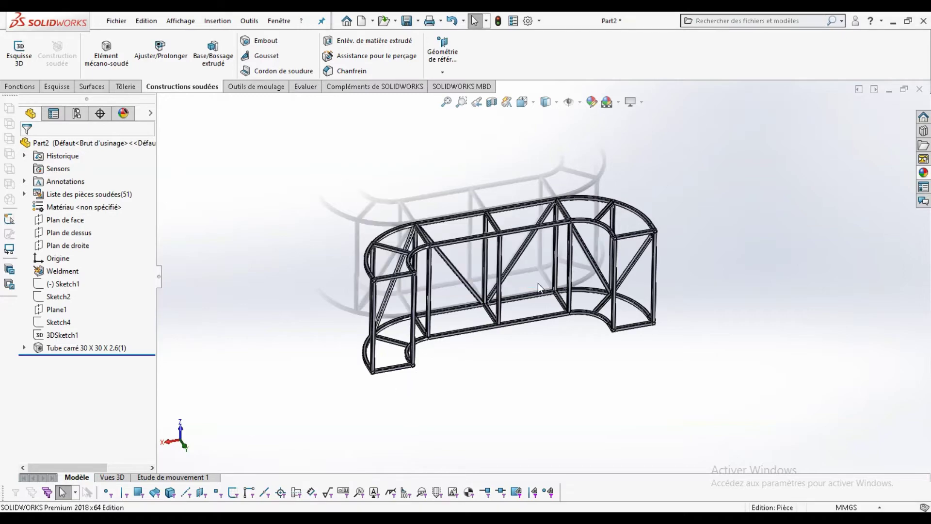
pyautogui.scroll(-5, 626, 271)
# Start Sketch7 on the curved tube face and view it Normal To.
pyautogui.scroll(-3, 626, 272)
pyautogui.click(624, 270)
pyautogui.click(670, 248)
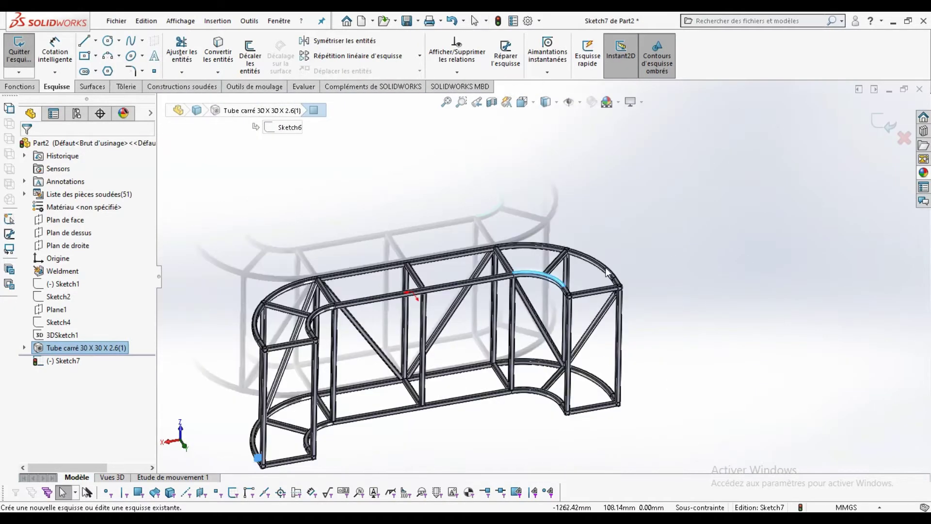
pyautogui.press('space')
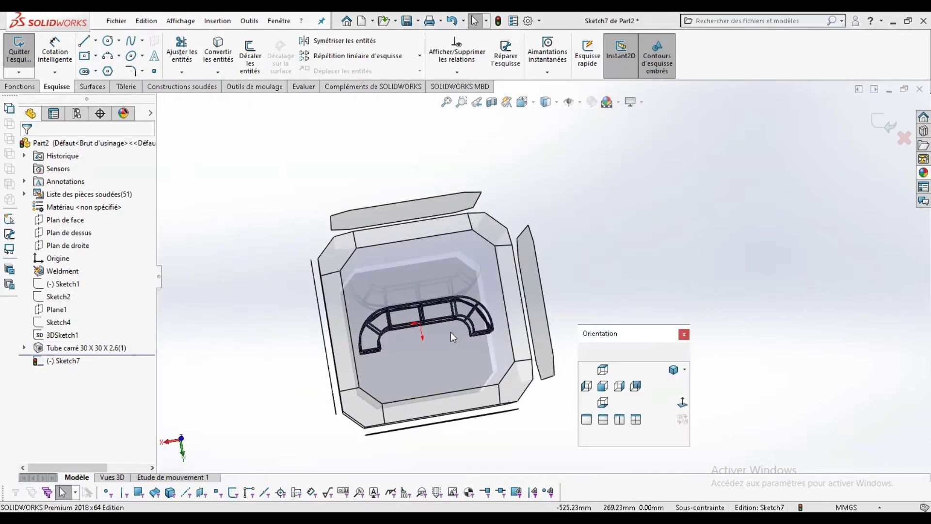
pyautogui.scroll(-3, 431, 201)
pyautogui.scroll(-3, 422, 223)
pyautogui.press('space')
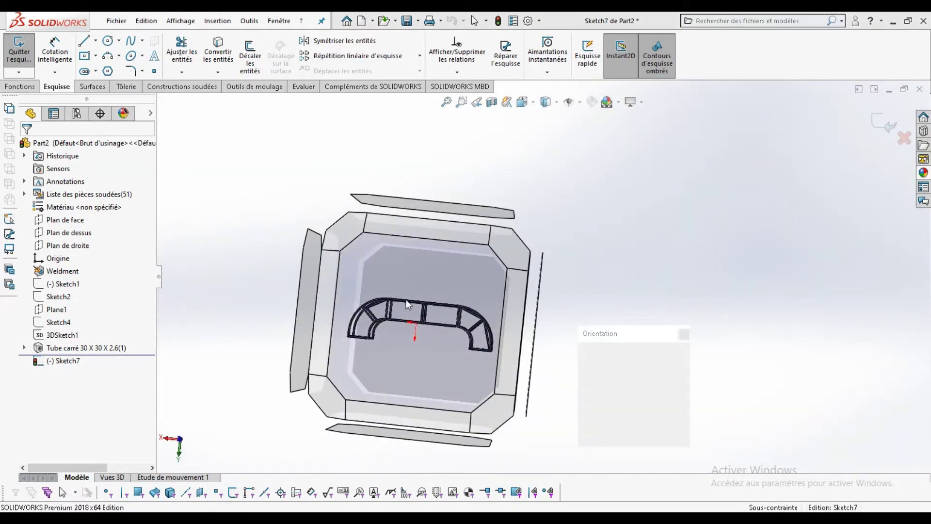
pyautogui.click(405, 299)
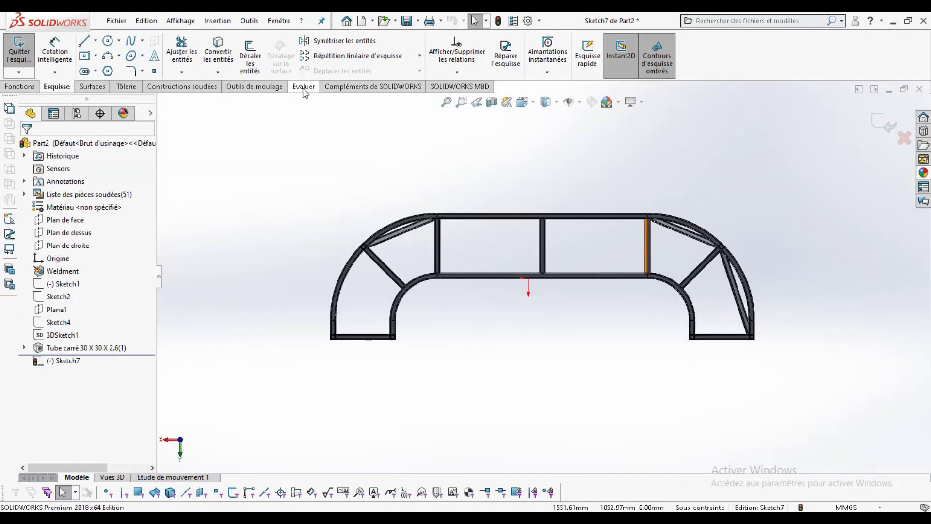
# Convert the outer frame edges around the curved end, both arcs and the top edge, into Sketch7.
pyautogui.click(220, 74)
pyautogui.scroll(-3, 343, 310)
pyautogui.scroll(-2, 307, 289)
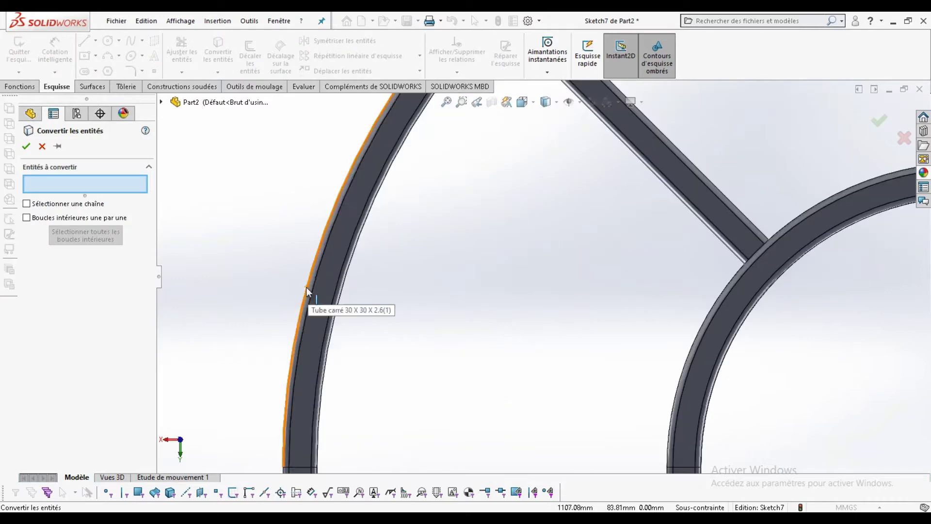
pyautogui.click(308, 290)
pyautogui.scroll(1, 449, 376)
pyautogui.scroll(-1, 518, 328)
pyautogui.click(518, 329)
pyautogui.scroll(3, 740, 264)
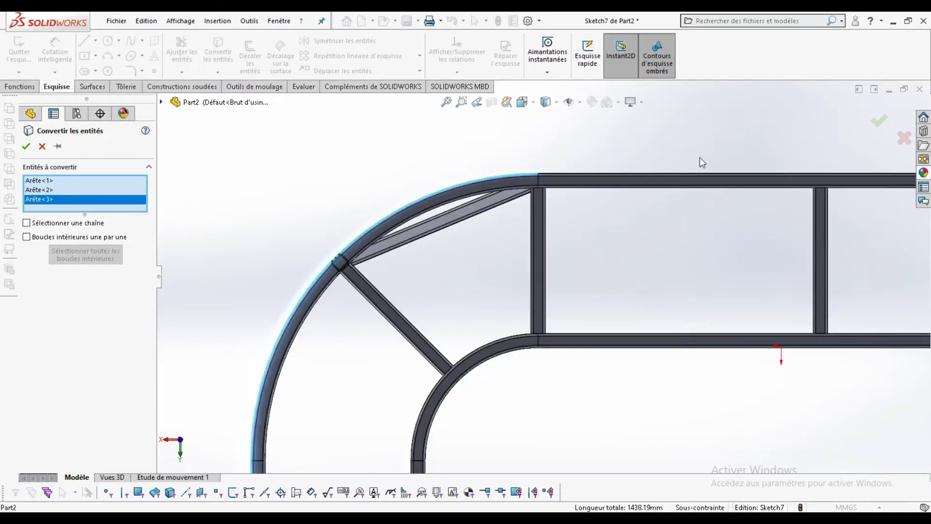
pyautogui.scroll(-2, 700, 160)
pyautogui.click(520, 238)
pyautogui.scroll(2, 777, 249)
pyautogui.scroll(-2, 727, 262)
pyautogui.click(687, 271)
pyautogui.scroll(2, 686, 272)
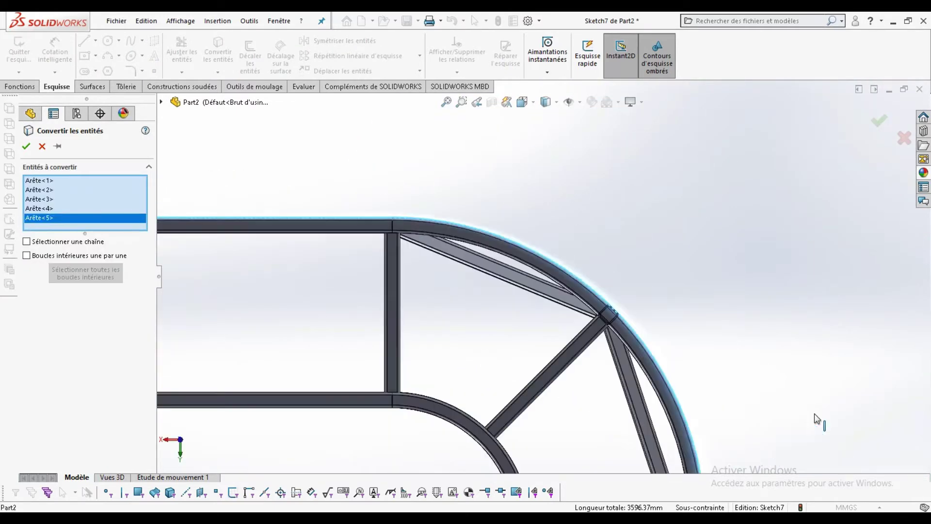
pyautogui.scroll(-4, 497, 341)
pyautogui.scroll(2, 387, 414)
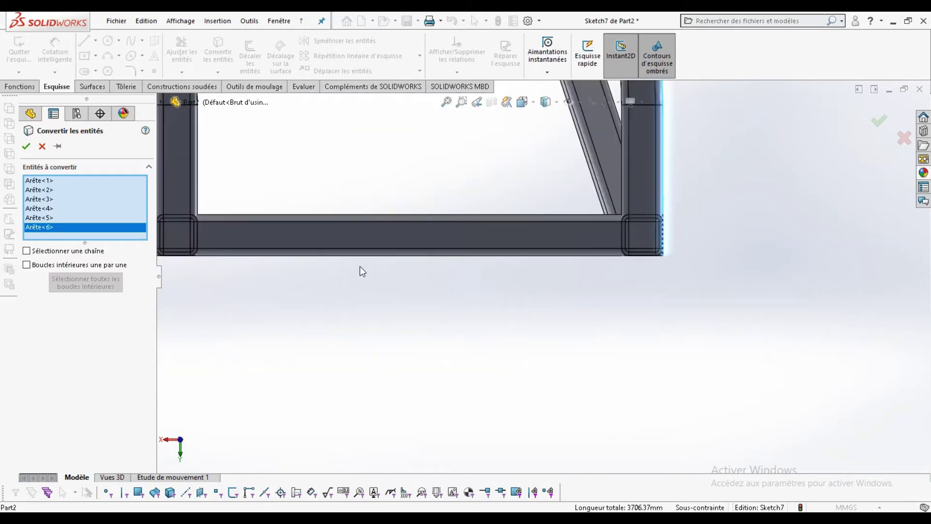
# Offset the converted outline 20 mm and extrude it, reversed, as panel Extrude1.
pyautogui.scroll(3, 515, 247)
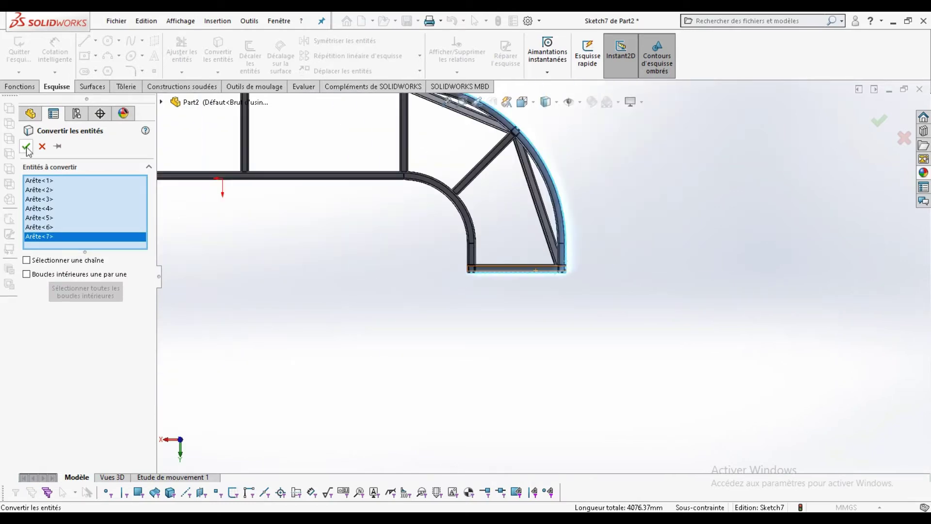
pyautogui.click(26, 146)
pyautogui.click(250, 56)
pyautogui.click(142, 185)
pyautogui.press('Return')
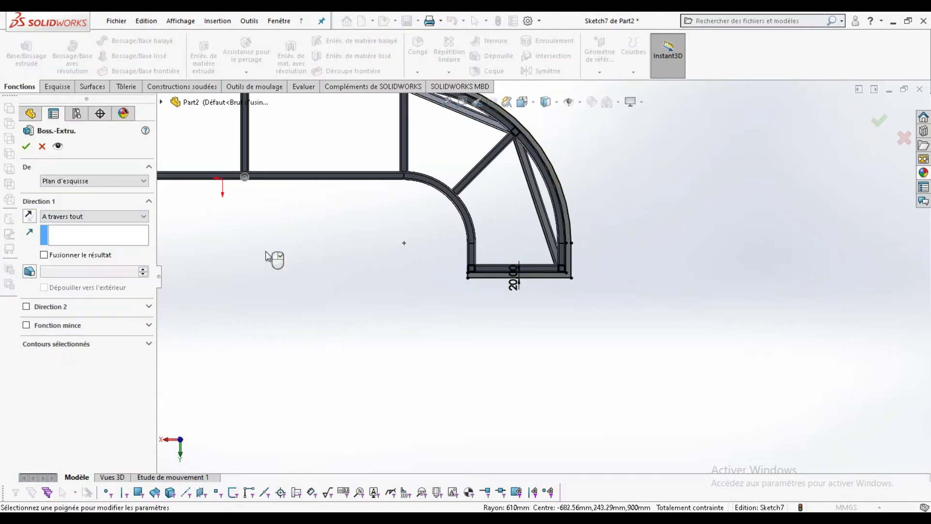
pyautogui.click(29, 216)
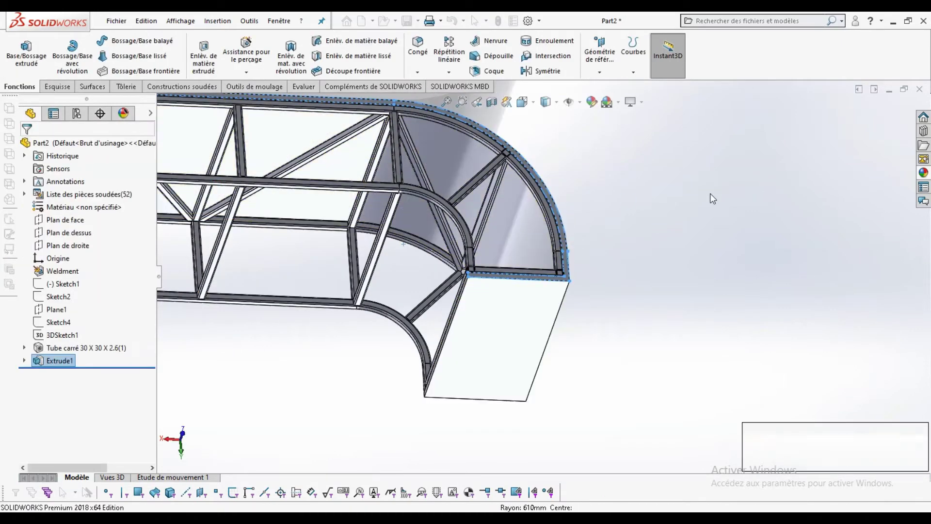
pyautogui.click(533, 291)
# Give the panel an oak wood appearance and start Sketch8 on the square tube member.
pyautogui.click(660, 244)
pyautogui.click(689, 285)
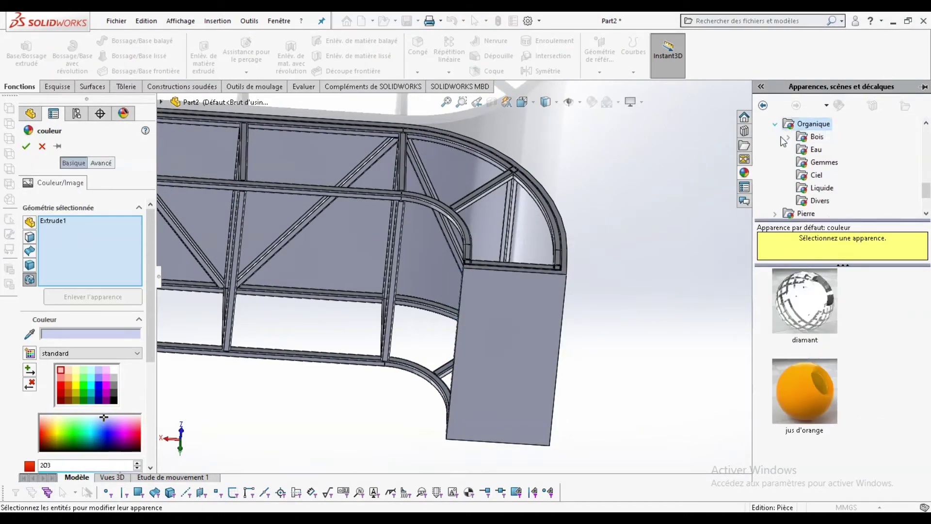
pyautogui.click(819, 350)
pyautogui.click(877, 118)
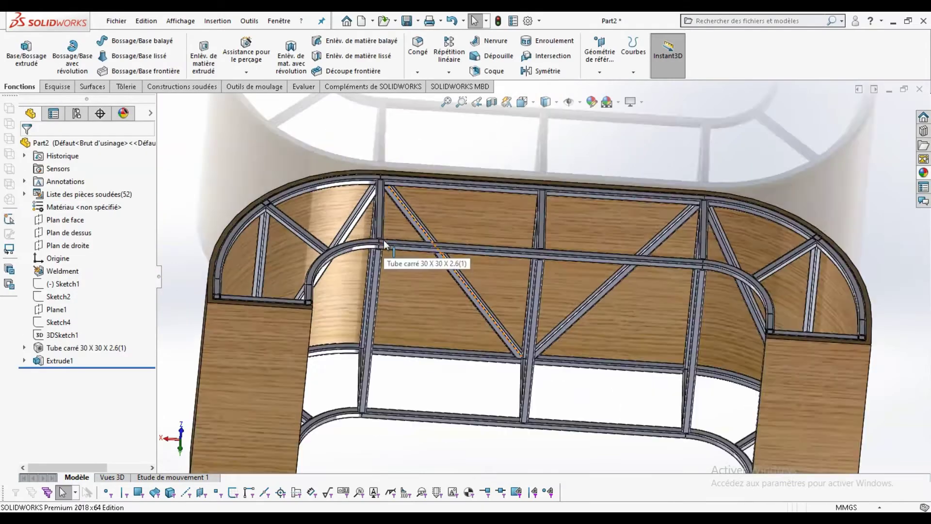
pyautogui.scroll(-5, 417, 257)
pyautogui.click(417, 262)
pyautogui.click(474, 220)
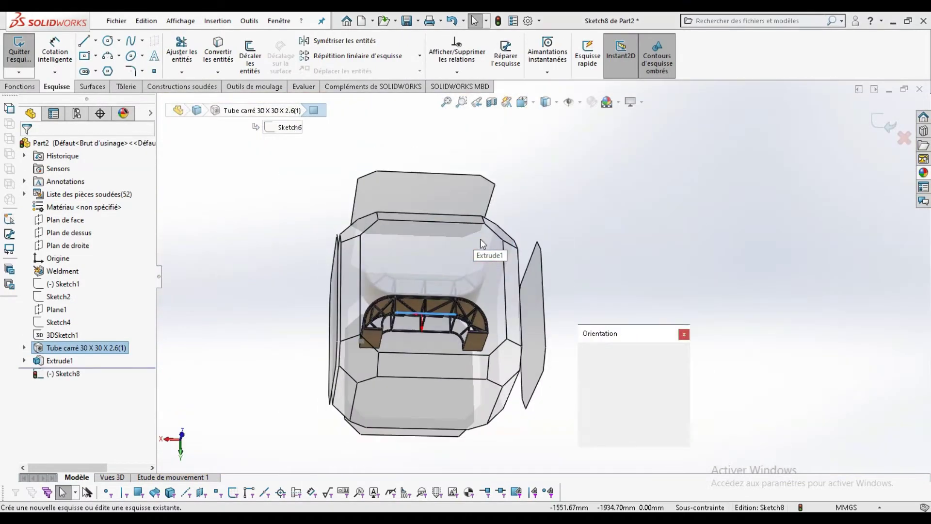
# Face Sketch8 normal-to and begin converting the frame's top outline edges.
pyautogui.press('space')
pyautogui.click(460, 281)
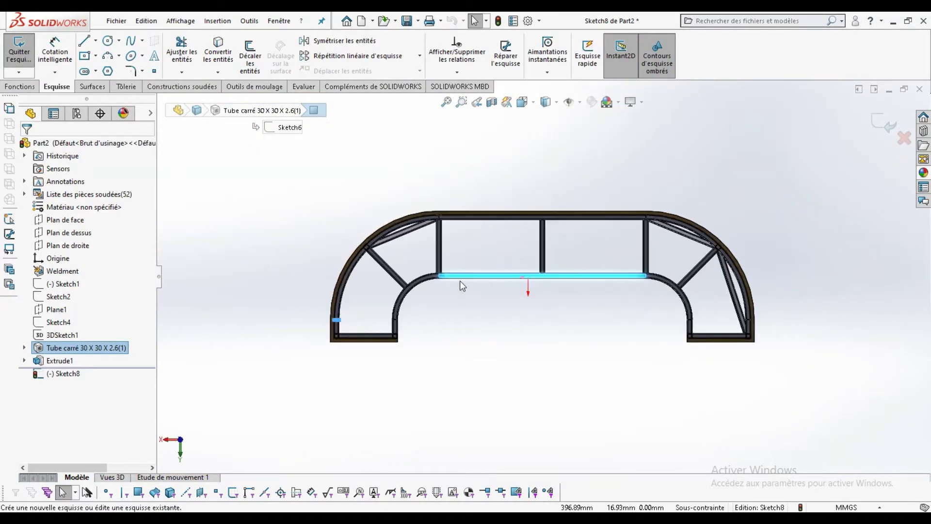
pyautogui.scroll(-5, 421, 217)
pyautogui.scroll(3, 509, 204)
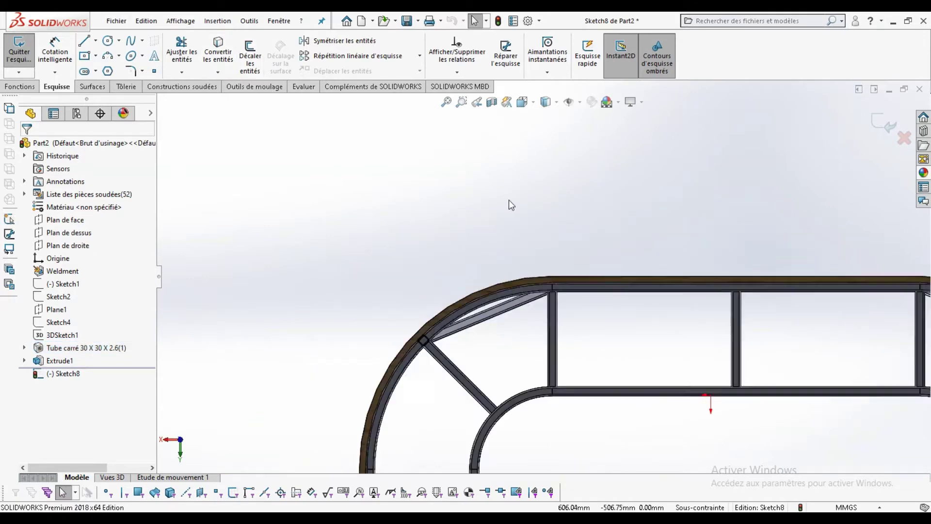
pyautogui.scroll(2, 266, 113)
pyautogui.scroll(-5, 561, 271)
pyautogui.press('c')
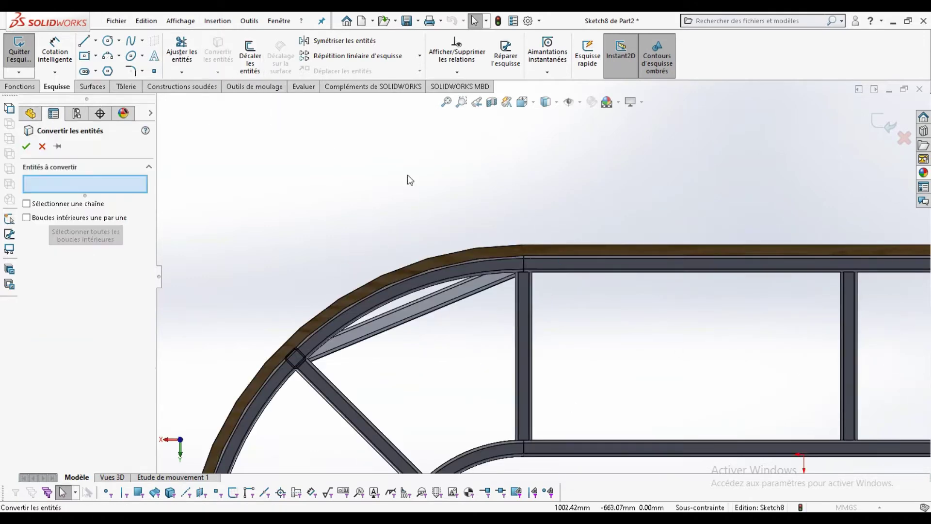
pyautogui.scroll(3, 478, 300)
pyautogui.click(408, 451)
pyautogui.scroll(2, 568, 409)
pyautogui.click(567, 407)
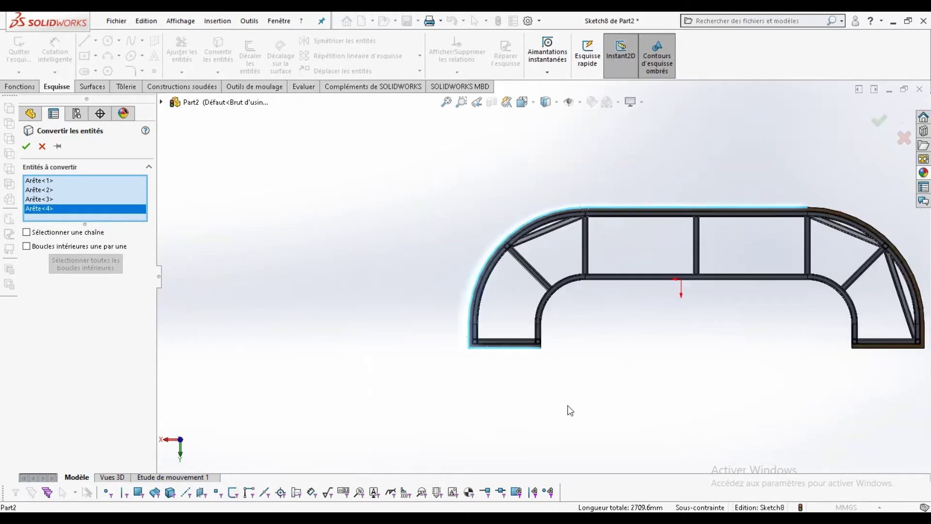
pyautogui.scroll(-3, 748, 333)
pyautogui.click(748, 371)
pyautogui.scroll(-3, 747, 291)
pyautogui.click(620, 287)
# Add the upper and right arc edges and confirm conversion of all twelve outline edges.
pyautogui.scroll(3, 572, 185)
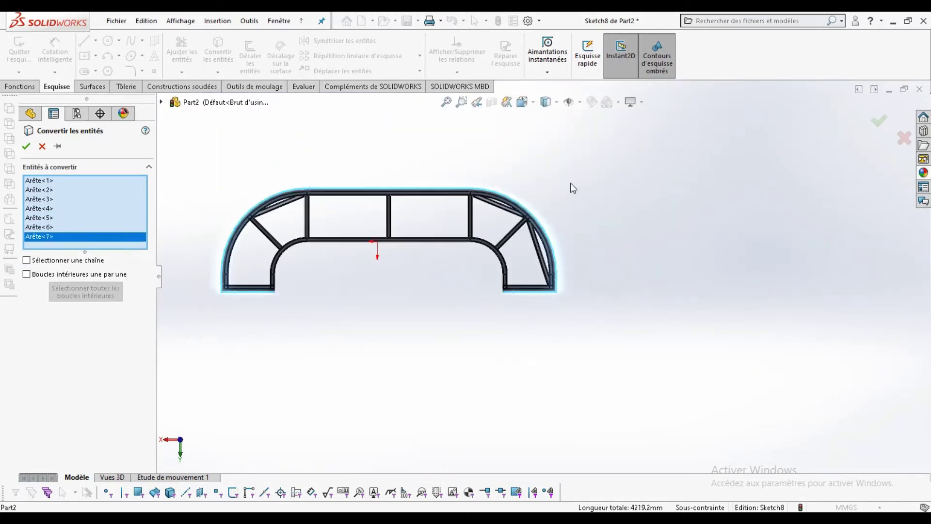
pyautogui.scroll(-2, 247, 275)
pyautogui.scroll(-3, 380, 210)
pyautogui.scroll(-3, 380, 209)
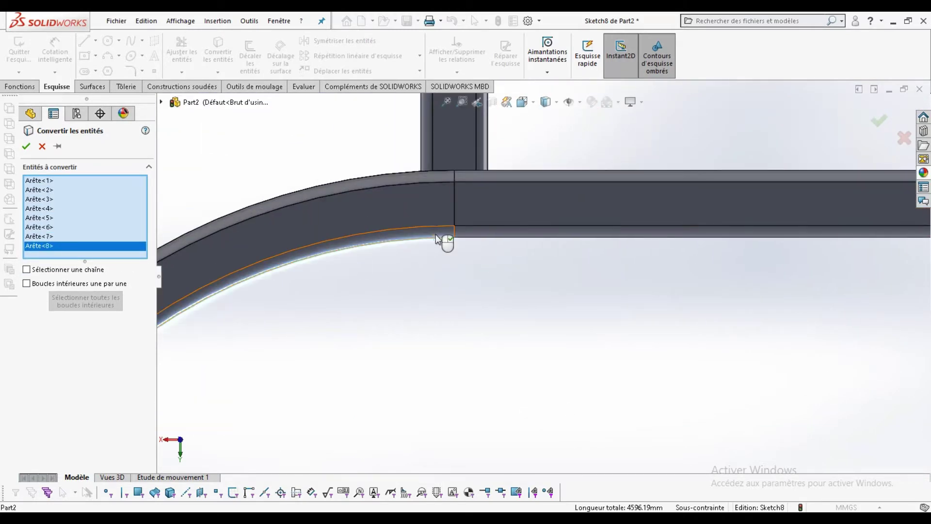
pyautogui.click(505, 236)
pyautogui.scroll(3, 605, 285)
pyautogui.scroll(-2, 869, 243)
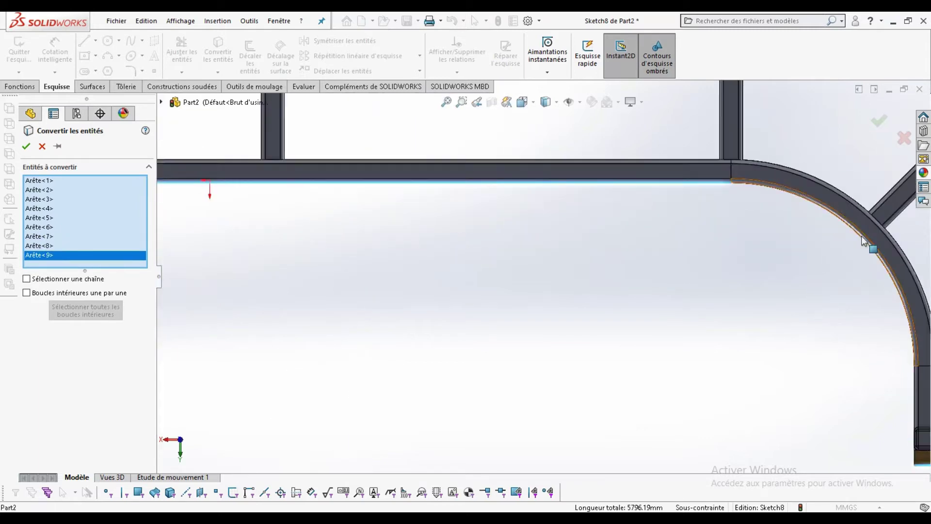
pyautogui.click(868, 243)
pyautogui.scroll(-2, 759, 374)
pyautogui.scroll(2, 532, 364)
pyautogui.scroll(-3, 319, 282)
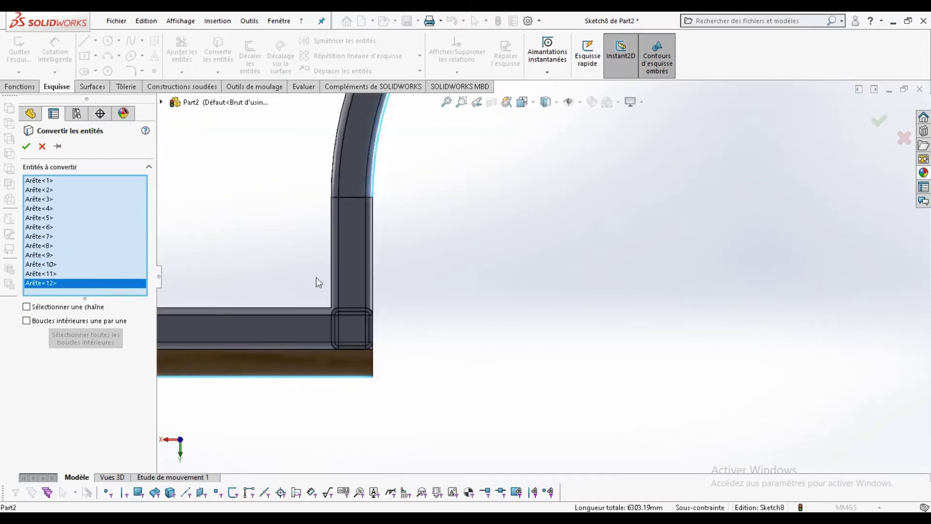
pyautogui.click(27, 146)
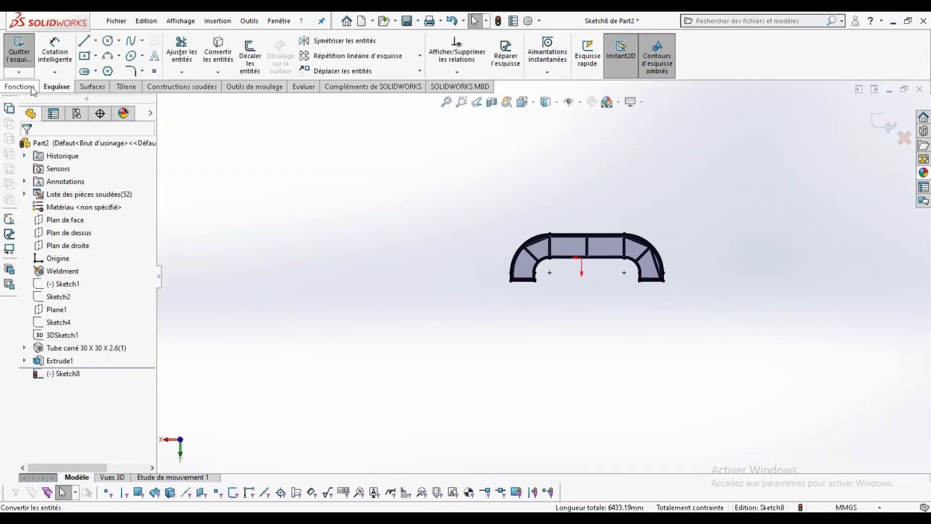
# Set up a Blind 20 mm Extruded Boss of the top outline.
pyautogui.click(19, 87)
pyautogui.click(26, 53)
pyautogui.click(143, 255)
pyautogui.scroll(-3, 578, 339)
# Finish the 20 mm counter top as Extrude2 and give it the porcelaine tendre finish.
pyautogui.moveTo(578, 338); pyautogui.dragTo(568, 169, button='middle')
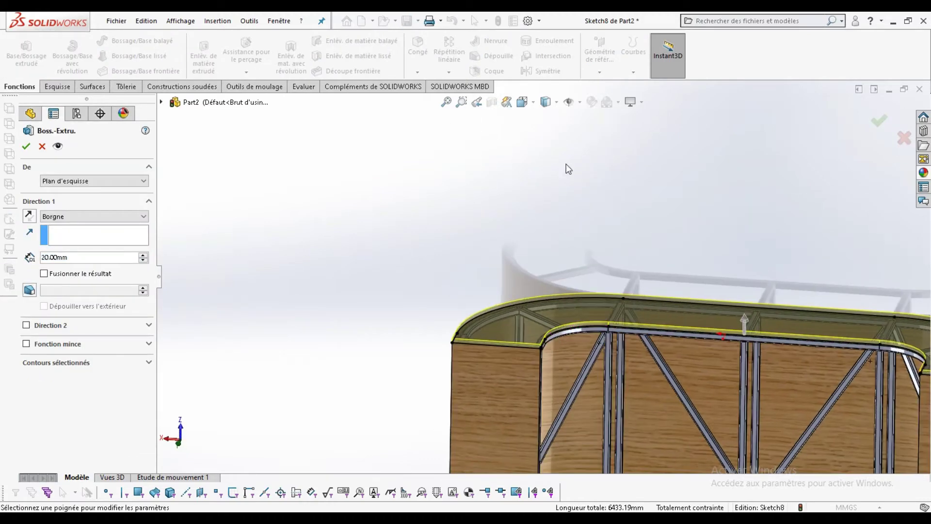
pyautogui.click(607, 298)
pyautogui.click(674, 256)
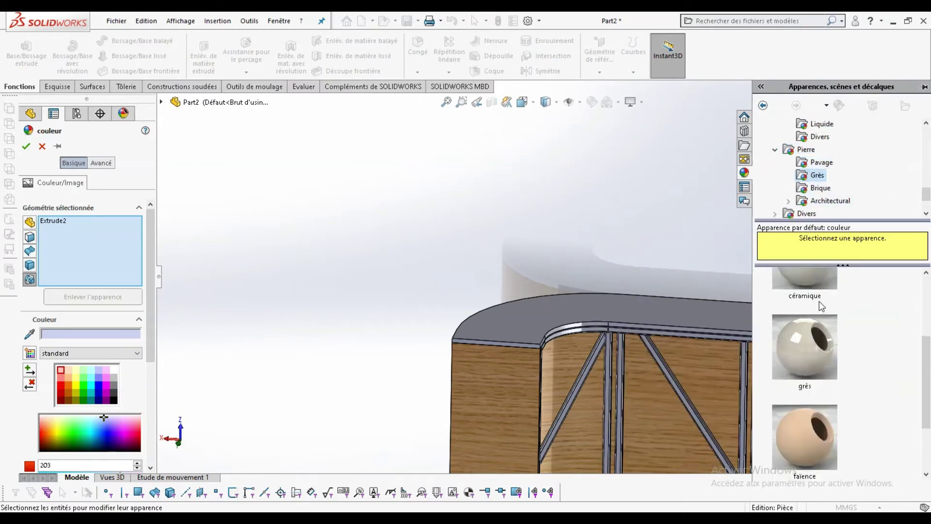
pyautogui.click(815, 308)
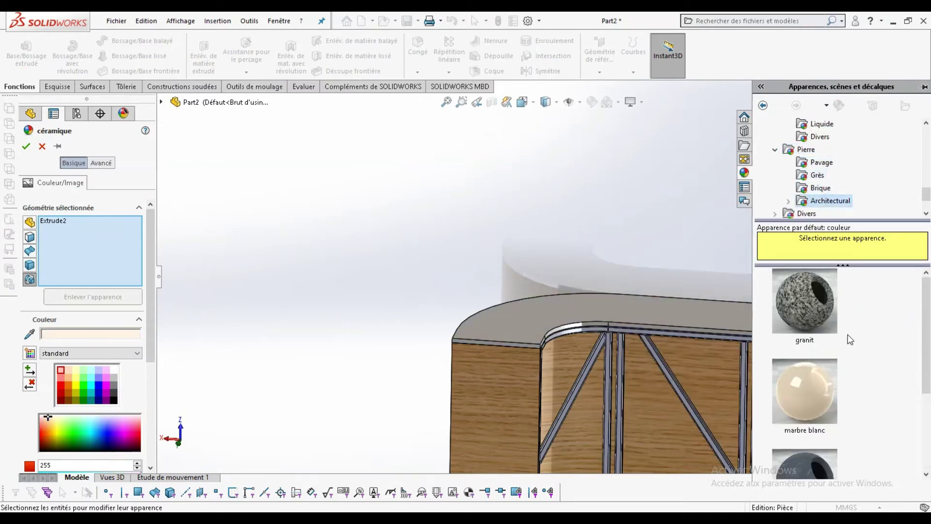
pyautogui.click(804, 397)
pyautogui.click(818, 176)
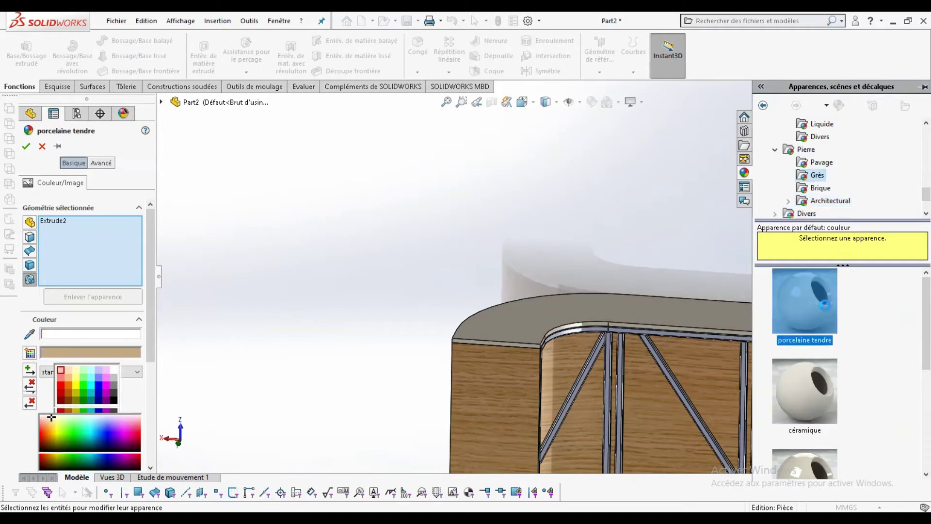
pyautogui.press('Return')
# Apply a gradient background scene and orbit to view the model's back.
pyautogui.scroll(-3, 443, 276)
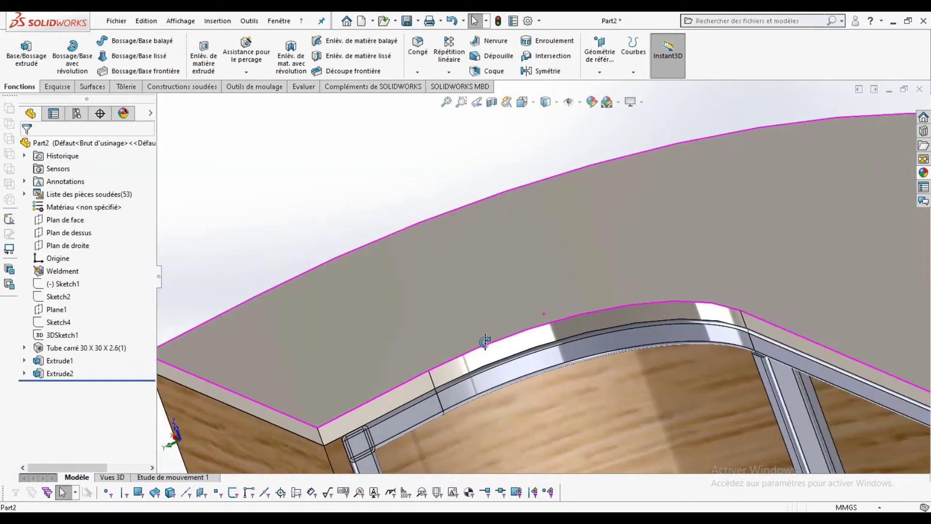
pyautogui.scroll(4, 549, 183)
pyautogui.click(617, 102)
pyautogui.click(635, 371)
pyautogui.moveTo(643, 196)
pyautogui.mouseDown(button='middle')
pyautogui.moveTo(469, 311)
pyautogui.moveTo(585, 320)
pyautogui.mouseUp(button='middle')
# Save the part as PLAN DE TRAVAILLE.
pyautogui.click(409, 22)
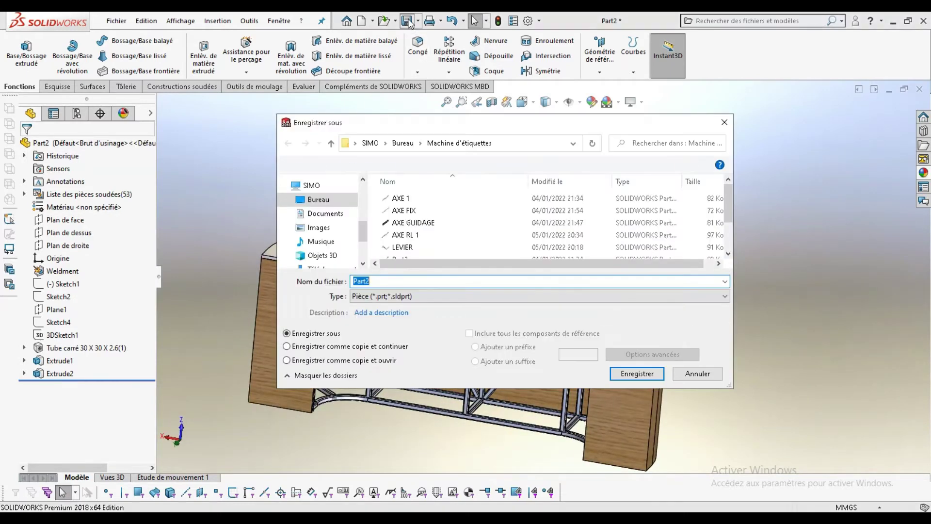
pyautogui.click(211, 196)
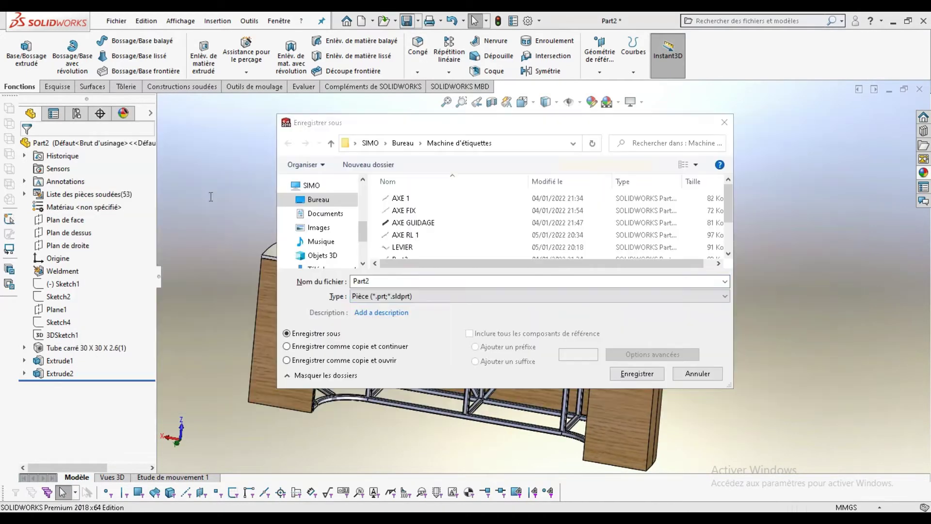
pyautogui.write('PLAN DE TRAVAILLE')
pyautogui.press('Return')
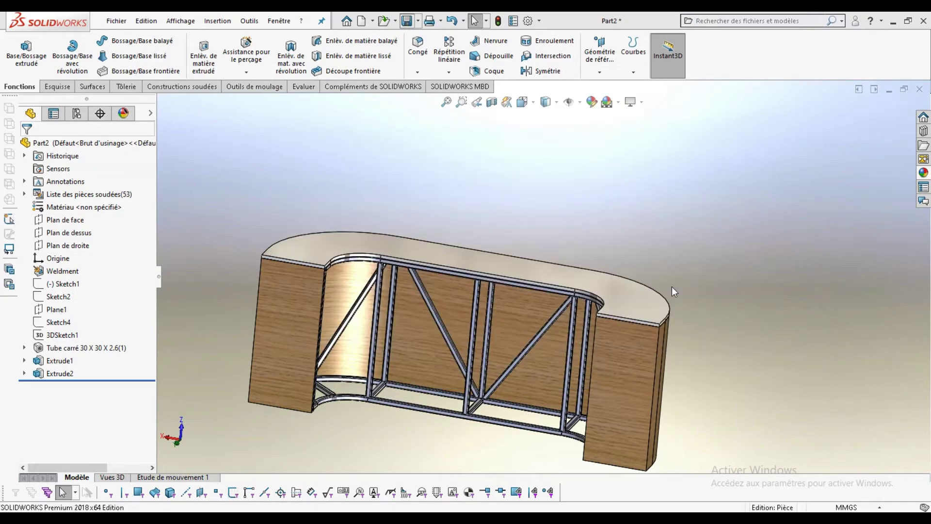
# Select the vertical tube face on the frame's front to sketch on.
pyautogui.scroll(-3, 678, 278)
pyautogui.scroll(-3, 436, 209)
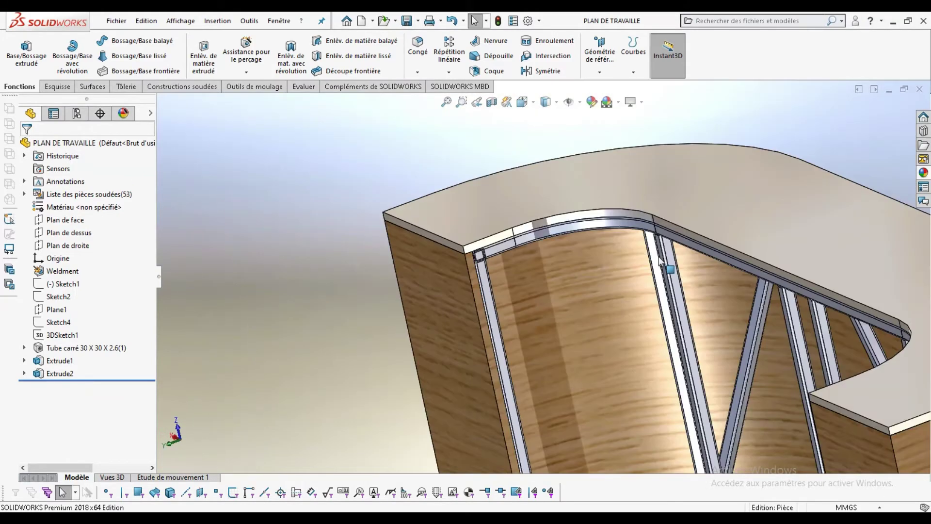
pyautogui.scroll(2, 729, 274)
pyautogui.scroll(-2, 703, 272)
pyautogui.scroll(-2, 665, 271)
pyautogui.scroll(1, 631, 291)
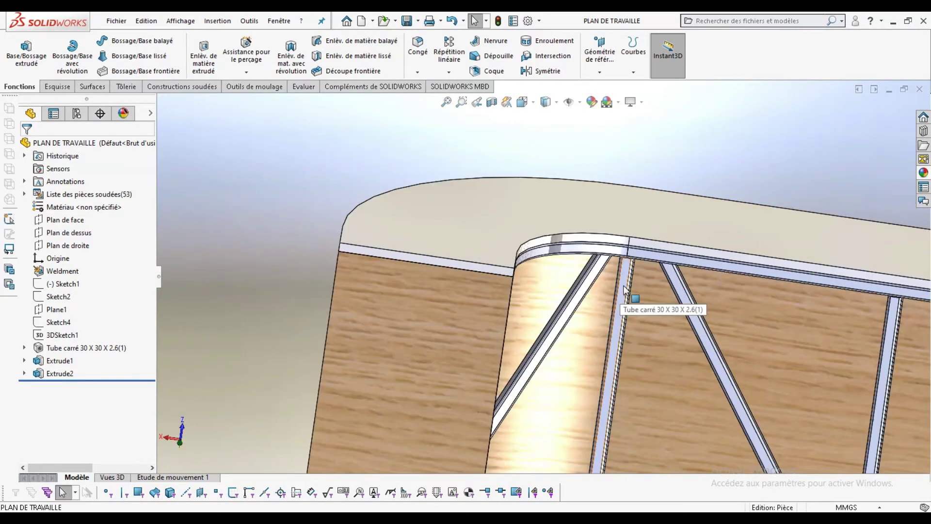
pyautogui.click(618, 305)
# Discard the unwanted Sketch9.
pyautogui.scroll(2, 489, 343)
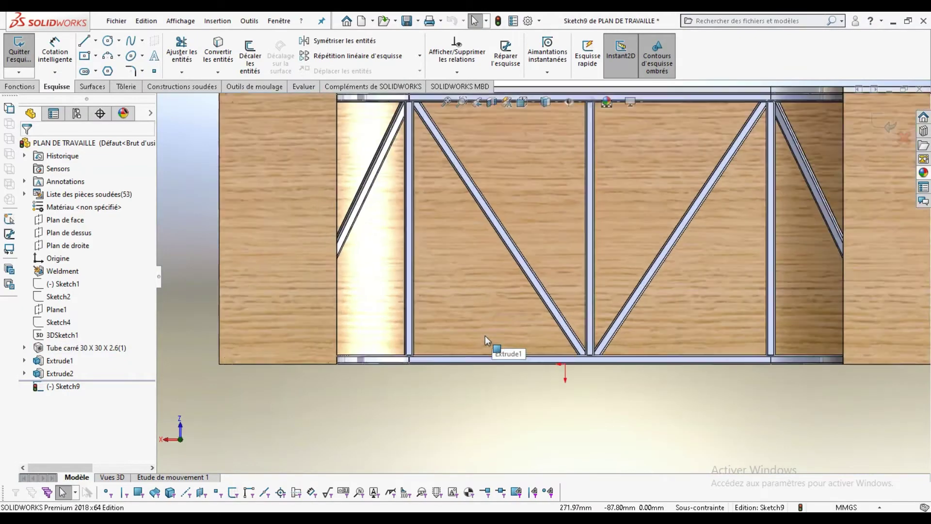
pyautogui.scroll(-3, 423, 342)
pyautogui.moveTo(404, 389); pyautogui.dragTo(290, 348, button='middle')
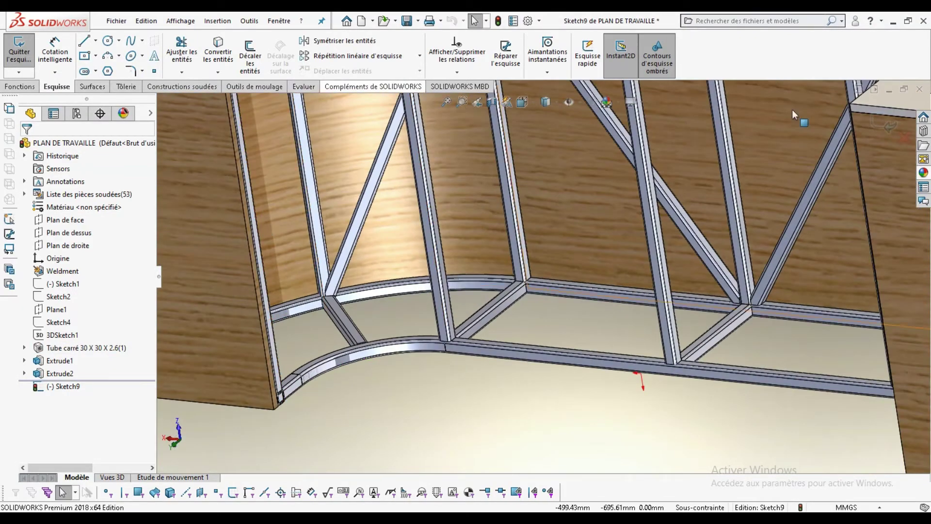
pyautogui.click(905, 138)
# Start Sketch10 on the lower tube face, viewed normal to the sketch plane.
pyautogui.scroll(3, 314, 228)
pyautogui.scroll(2, 314, 229)
pyautogui.scroll(2, 314, 228)
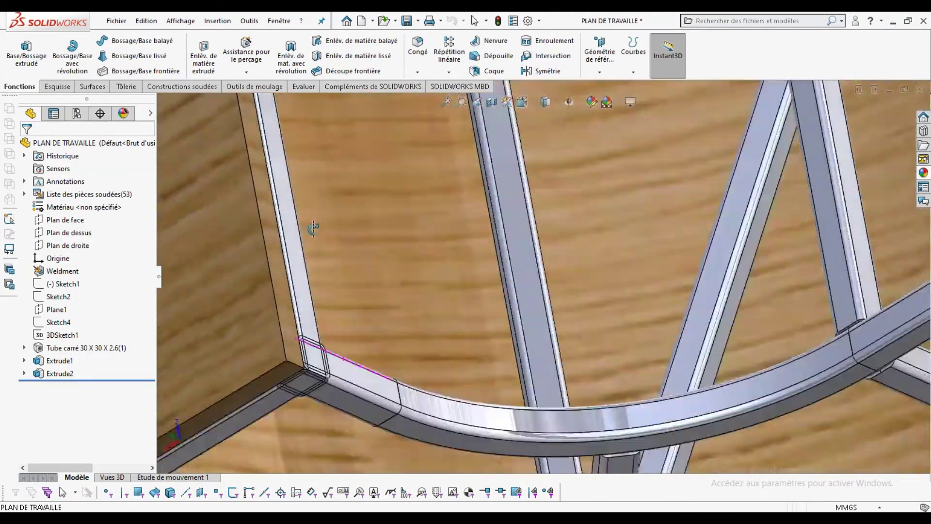
pyautogui.scroll(-5, 314, 228)
pyautogui.click(390, 358)
pyautogui.press('space')
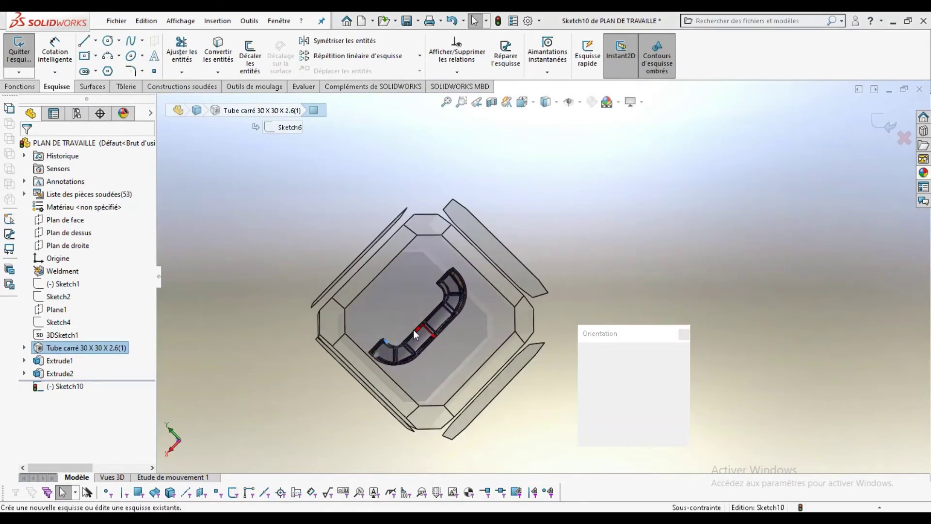
# Convert the tube's top edge and a second tube edge into sketch lines.
pyautogui.scroll(2, 519, 407)
pyautogui.scroll(3, 403, 316)
pyautogui.scroll(2, 401, 285)
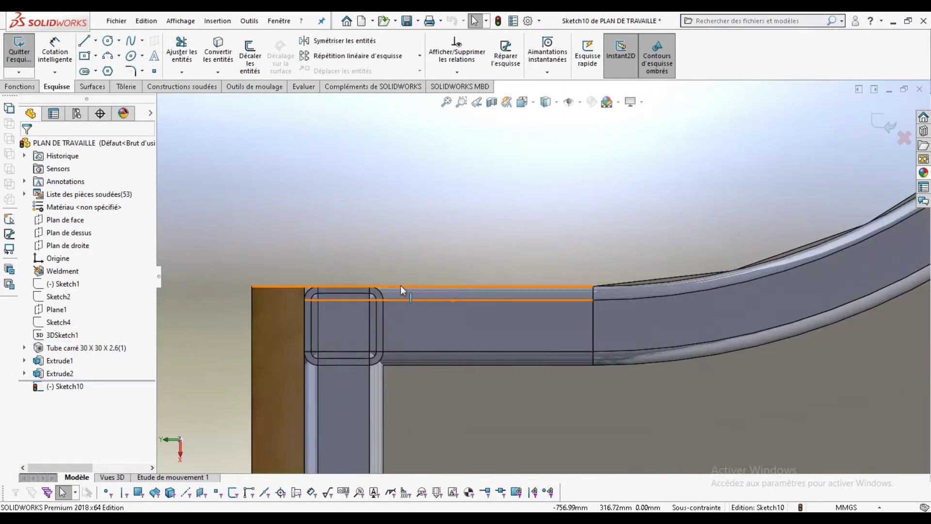
pyautogui.click(401, 285)
pyautogui.click(383, 235)
pyautogui.click(631, 283)
pyautogui.scroll(-5, 690, 163)
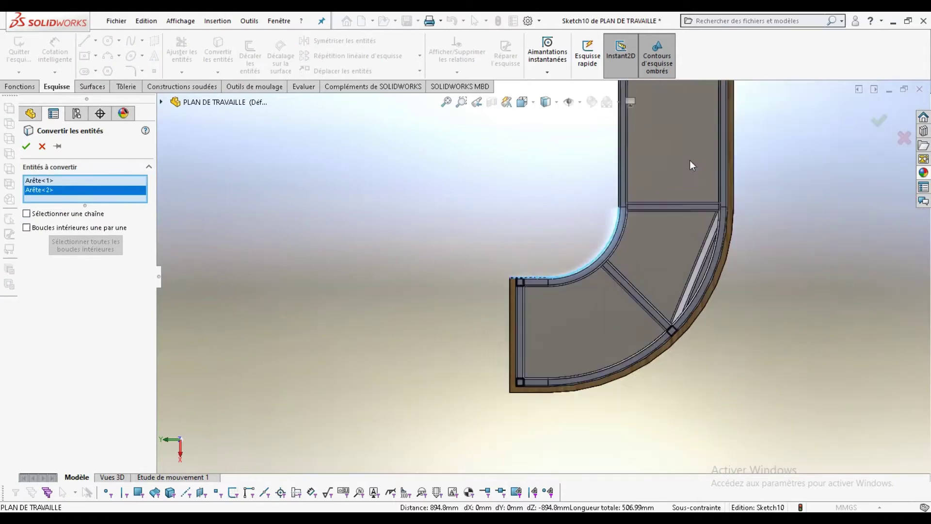
pyautogui.scroll(5, 536, 249)
pyautogui.scroll(2, 536, 249)
# Add the straight and curved tube edges to the conversion and confirm it.
pyautogui.click(536, 250)
pyautogui.scroll(-2, 540, 132)
pyautogui.scroll(2, 560, 224)
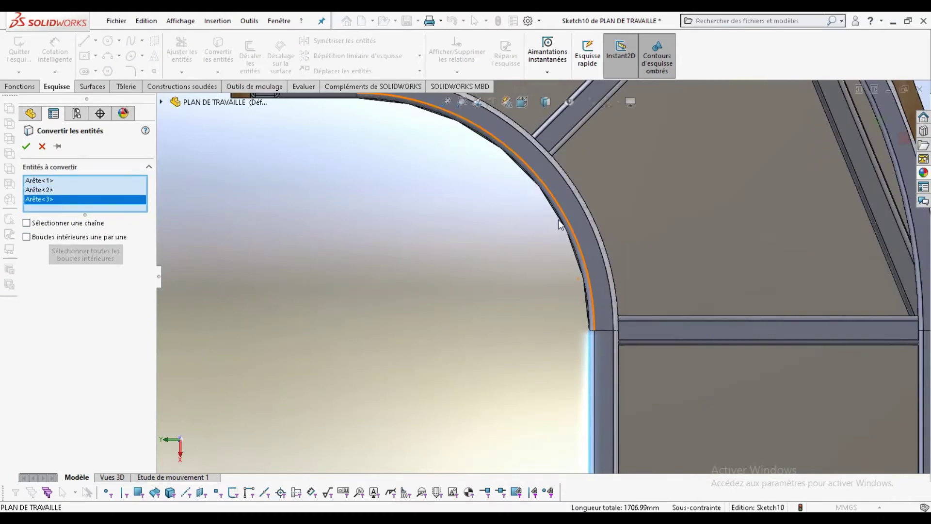
pyautogui.click(558, 224)
pyautogui.scroll(-3, 560, 228)
pyautogui.scroll(3, 624, 255)
pyautogui.click(26, 146)
# Offset the converted edges by 20 mm and begin a boss extrusion of the outline.
pyautogui.click(250, 56)
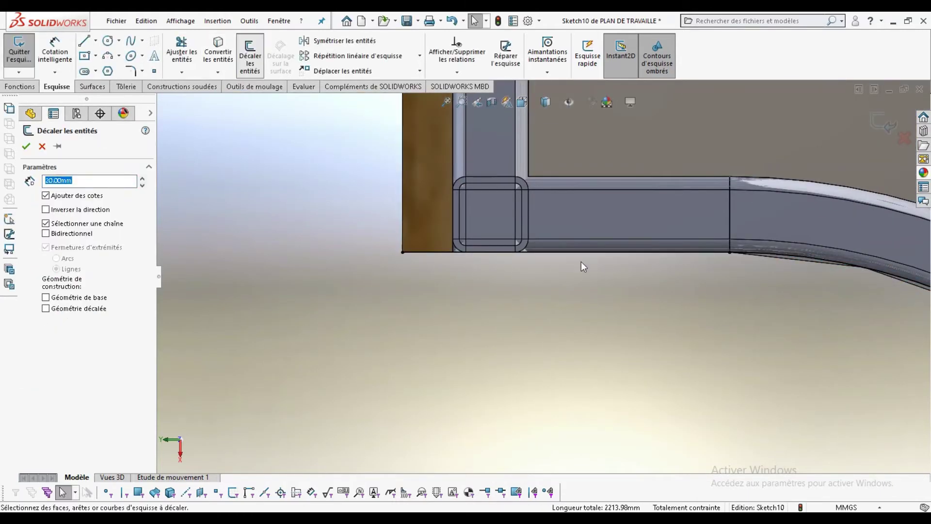
pyautogui.click(26, 146)
pyautogui.scroll(3, 679, 365)
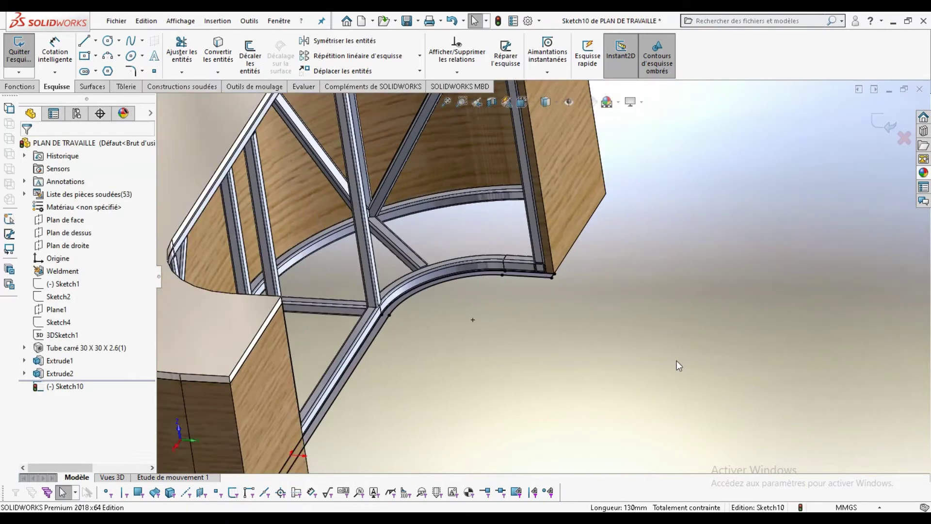
pyautogui.click(26, 59)
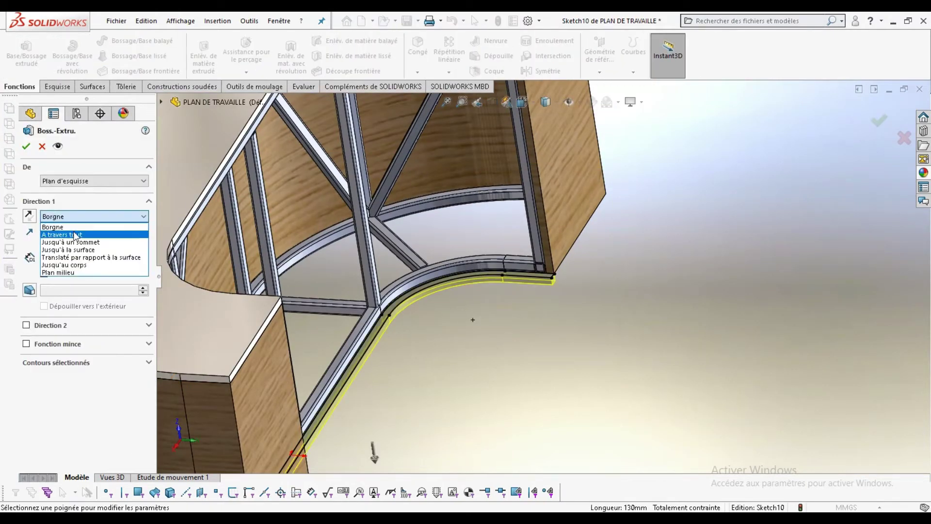
# Extrude the outline up to the chosen frame face as Extrude3.
pyautogui.click(68, 249)
pyautogui.scroll(5, 522, 260)
pyautogui.click(522, 257)
pyautogui.click(667, 238)
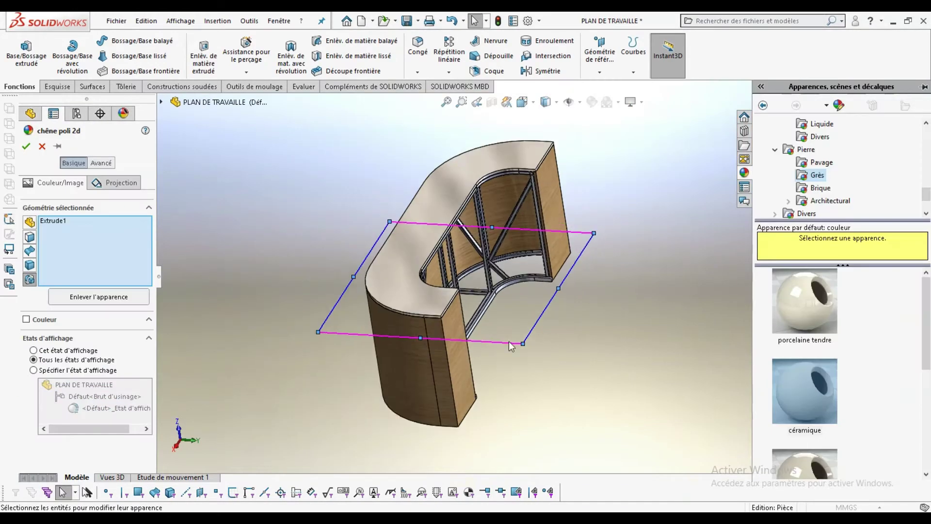
# Apply the chêne poli 2d appearance to Extrude3.
pyautogui.scroll(5, 432, 360)
pyautogui.scroll(3, 432, 354)
pyautogui.click(26, 146)
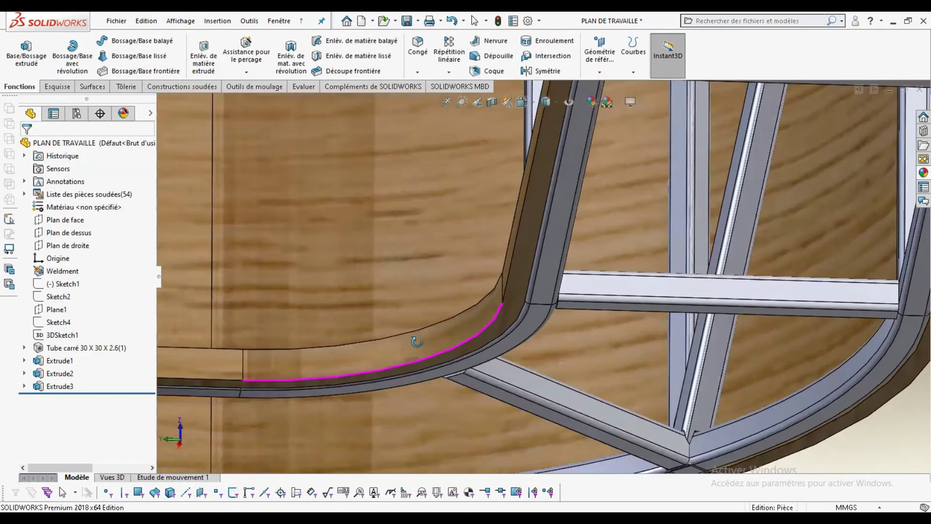
# Start Sketch11 on a vertical tube face at the curved frame corner.
pyautogui.scroll(-10, 360, 281)
pyautogui.scroll(10, 543, 226)
pyautogui.scroll(-5, 543, 225)
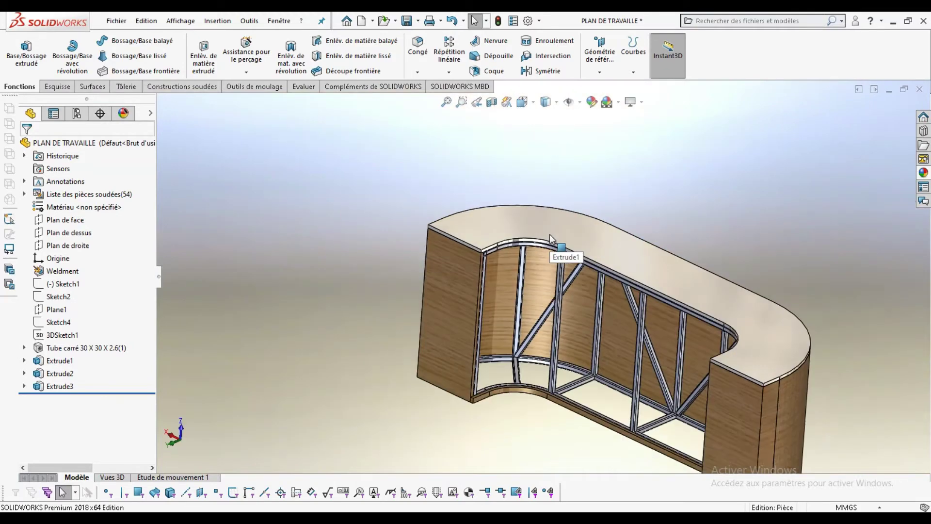
pyautogui.scroll(3, 493, 254)
pyautogui.scroll(3, 496, 277)
pyautogui.moveTo(496, 277)
pyautogui.mouseDown(button='middle')
pyautogui.moveTo(637, 266)
pyautogui.moveTo(559, 275)
pyautogui.mouseUp(button='middle')
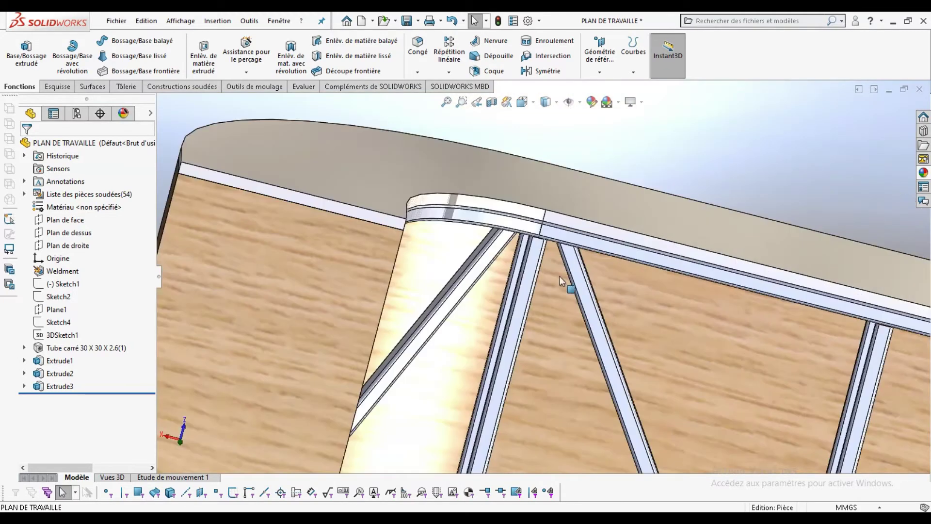
pyautogui.click(533, 229)
pyautogui.click(544, 194)
pyautogui.scroll(2, 537, 269)
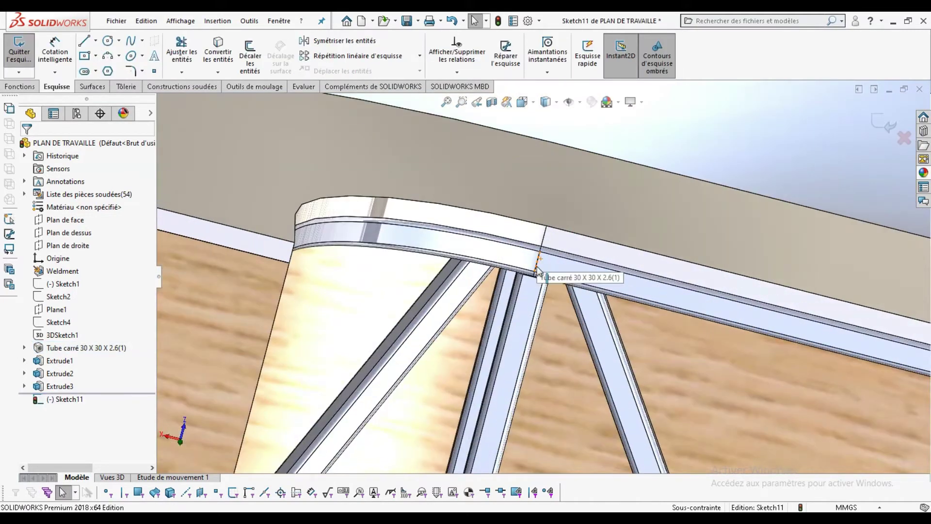
# Convert the tube face outline into Sketch11.
pyautogui.click(221, 64)
pyautogui.scroll(-3, 634, 327)
pyautogui.scroll(3, 537, 233)
pyautogui.scroll(-3, 722, 329)
pyautogui.scroll(3, 692, 262)
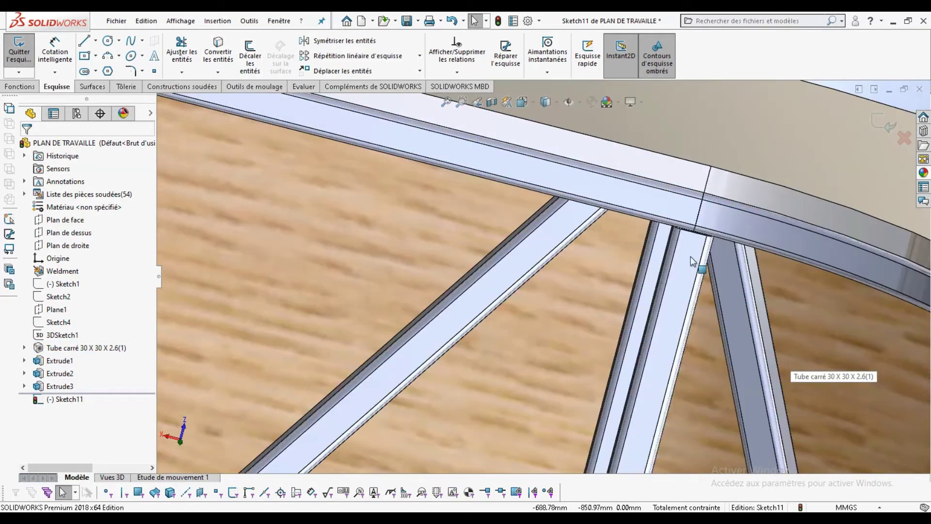
pyautogui.scroll(-5, 692, 262)
pyautogui.moveTo(692, 262); pyautogui.dragTo(387, 378, button='middle')
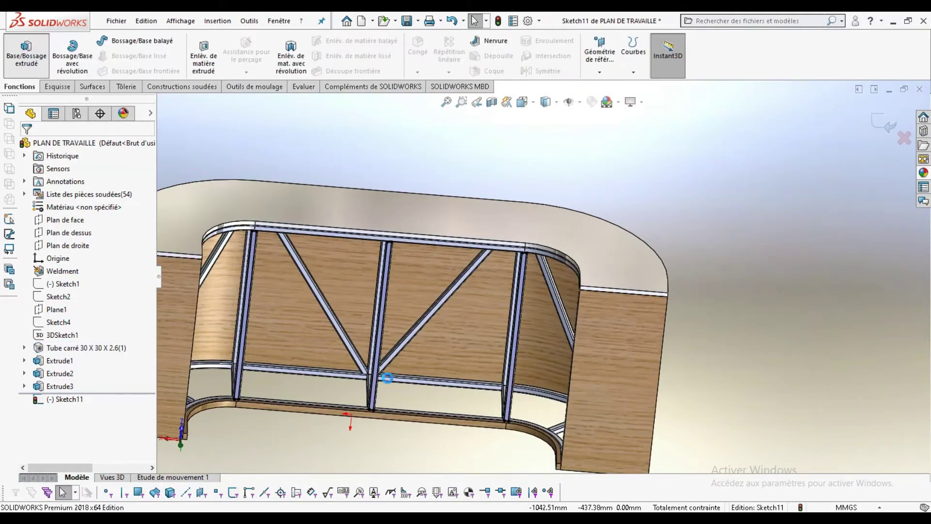
# Extrude Sketch11 20 mm without merging as Extrude4.
pyautogui.click(26, 51)
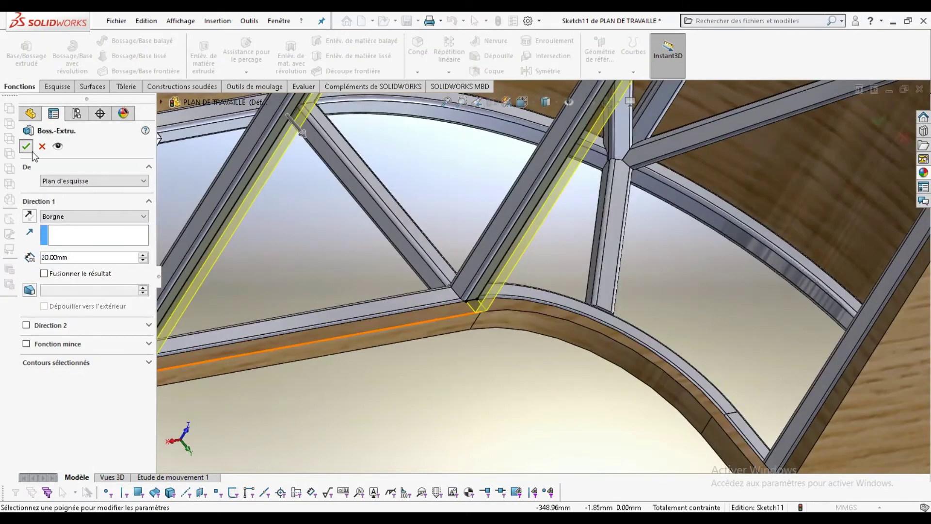
pyautogui.press('Return')
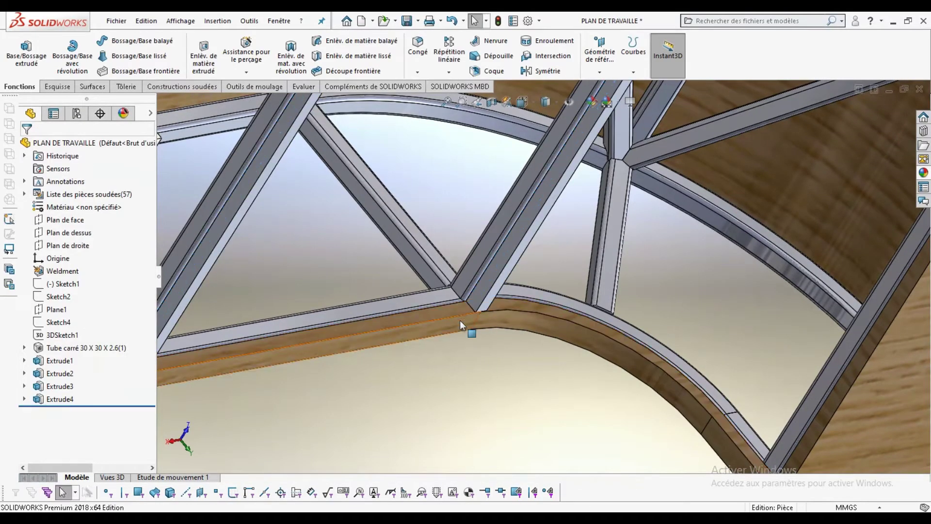
pyautogui.click(463, 322)
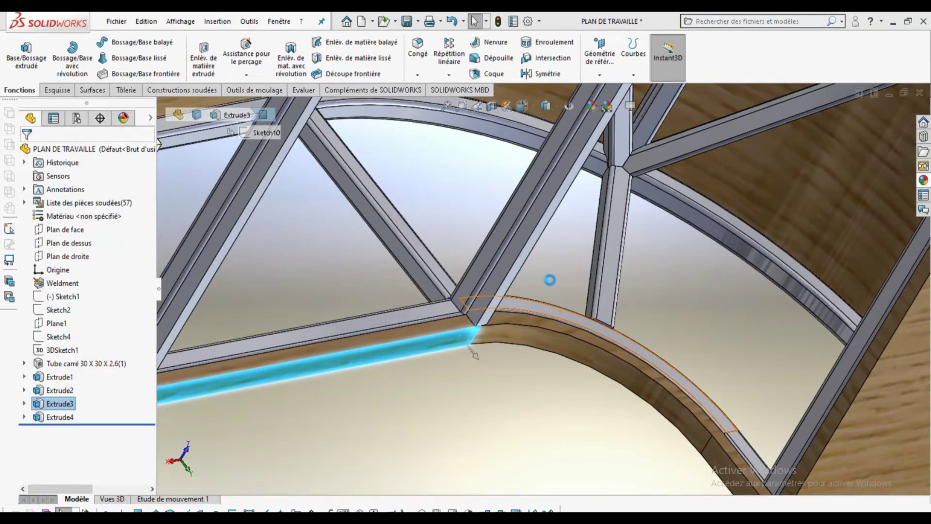
# Apply the chêne poli 2d finish to both lower strips, Extrude3 and Extrude4.
pyautogui.click(548, 279)
pyautogui.moveTo(549, 279); pyautogui.dragTo(482, 301, button='middle')
pyautogui.scroll(3, 507, 164)
pyautogui.scroll(5, 507, 165)
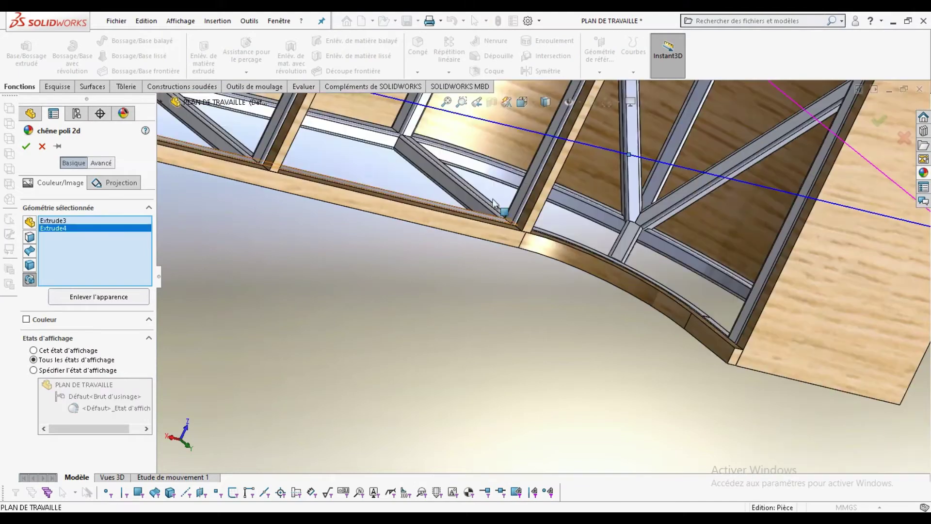
pyautogui.press('Return')
# Start Sketch12 on the counter's top face for the top-edge strip.
pyautogui.moveTo(441, 257)
pyautogui.mouseDown(button='middle')
pyautogui.moveTo(485, 218)
pyautogui.moveTo(560, 282)
pyautogui.mouseUp(button='middle')
pyautogui.scroll(-5, 485, 218)
pyautogui.scroll(-3, 560, 281)
pyautogui.click(559, 281)
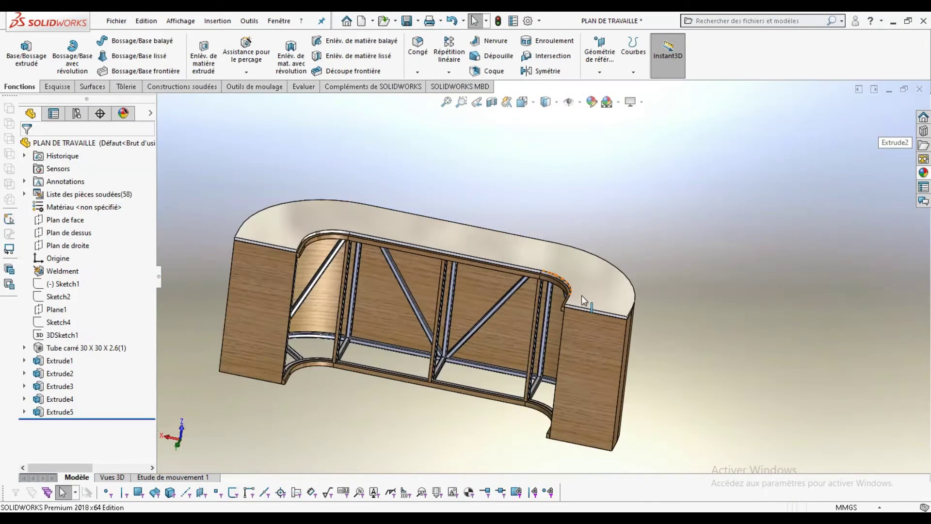
pyautogui.moveTo(583, 299); pyautogui.dragTo(534, 291, button='middle')
# Launch the Evaluer > Mesurer tool.
pyautogui.scroll(-5, 380, 273)
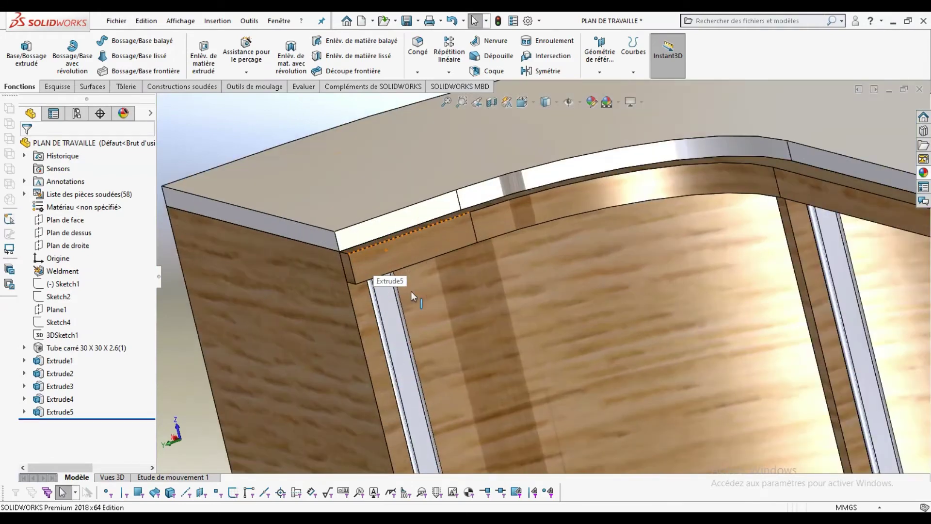
pyautogui.moveTo(840, 210)
pyautogui.mouseDown(button='middle')
pyautogui.moveTo(796, 218)
pyautogui.moveTo(676, 184)
pyautogui.mouseUp(button='middle')
pyautogui.scroll(5, 676, 185)
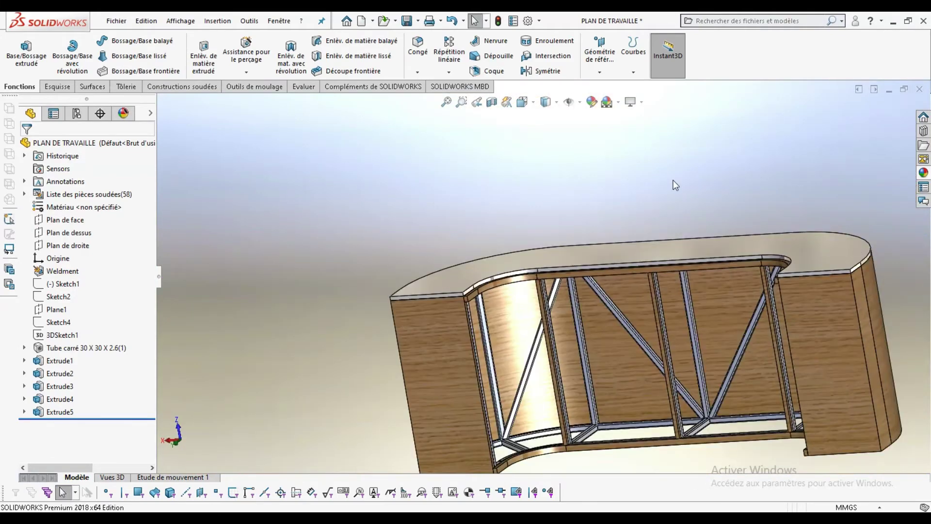
pyautogui.click(311, 93)
pyautogui.click(60, 56)
# Measure a frame tube face: 16800 mm² area, 1720 mm perimeter.
pyautogui.scroll(-5, 436, 242)
pyautogui.scroll(3, 413, 185)
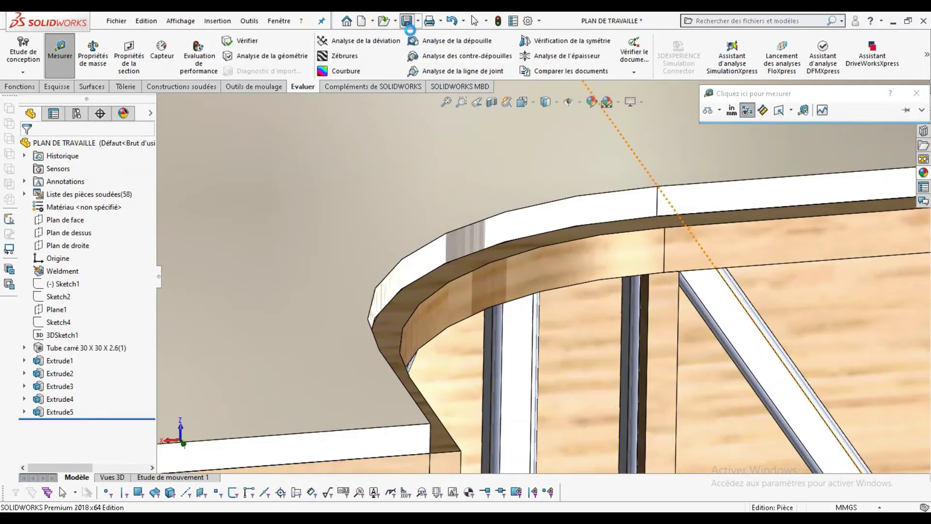
pyautogui.scroll(-2, 414, 182)
pyautogui.scroll(5, 413, 182)
pyautogui.scroll(-3, 565, 307)
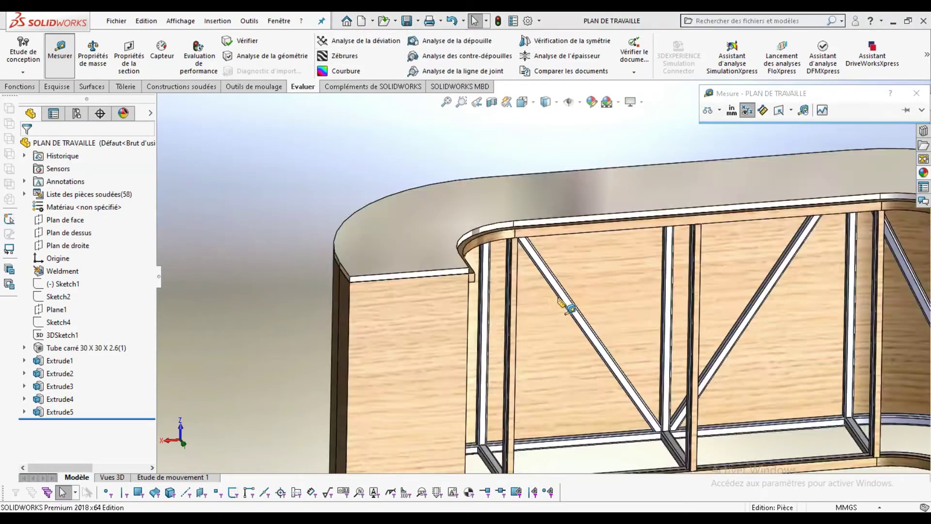
pyautogui.scroll(-2, 465, 295)
pyautogui.scroll(-3, 643, 363)
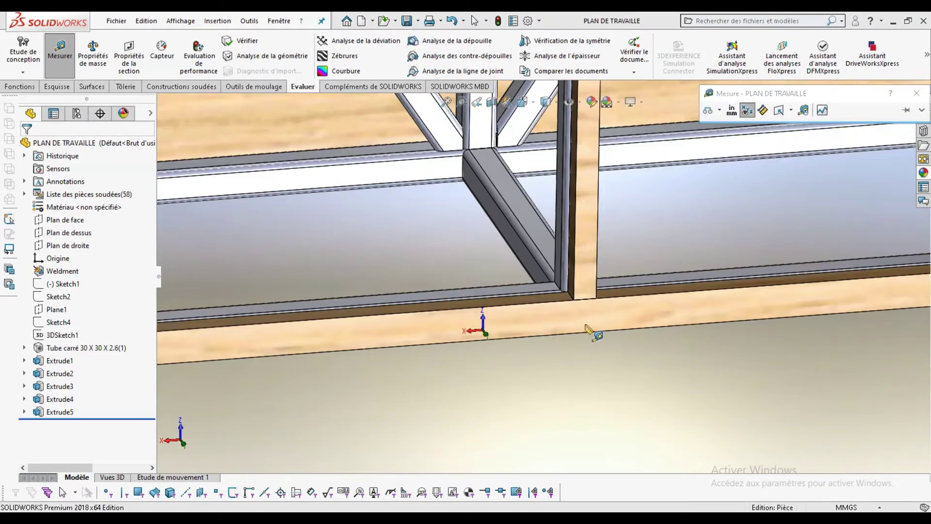
pyautogui.click(551, 286)
pyautogui.moveTo(551, 286); pyautogui.dragTo(294, 331, button='middle')
pyautogui.scroll(2, 414, 407)
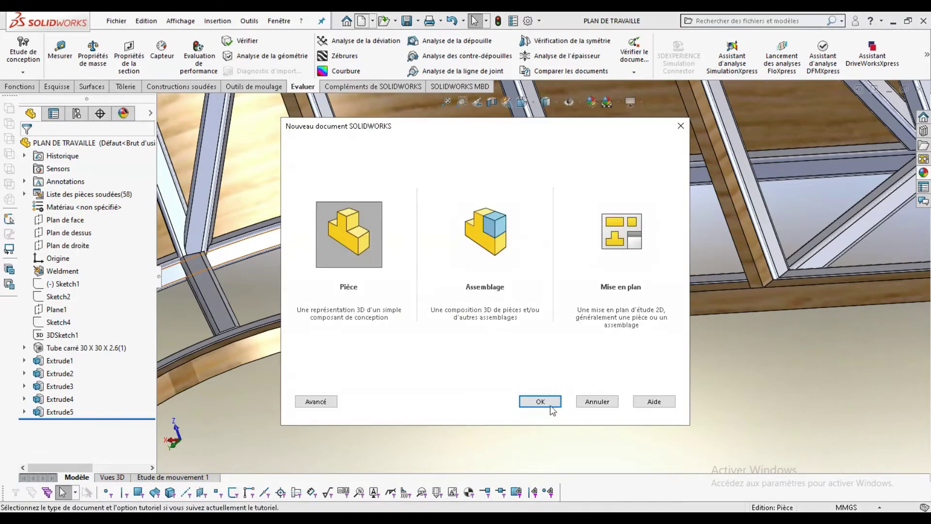
# Create a new part with a centre rectangle sketched on the Plan de face.
pyautogui.click(540, 401)
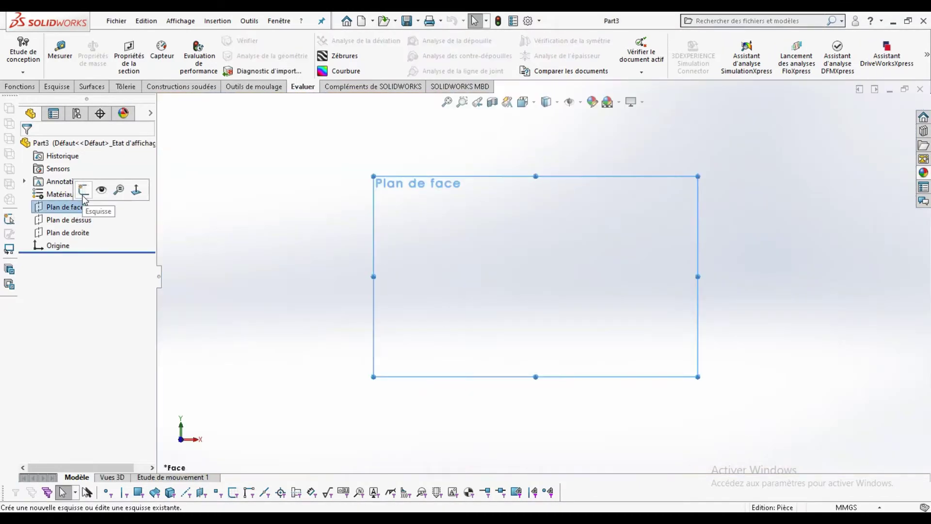
pyautogui.click(84, 196)
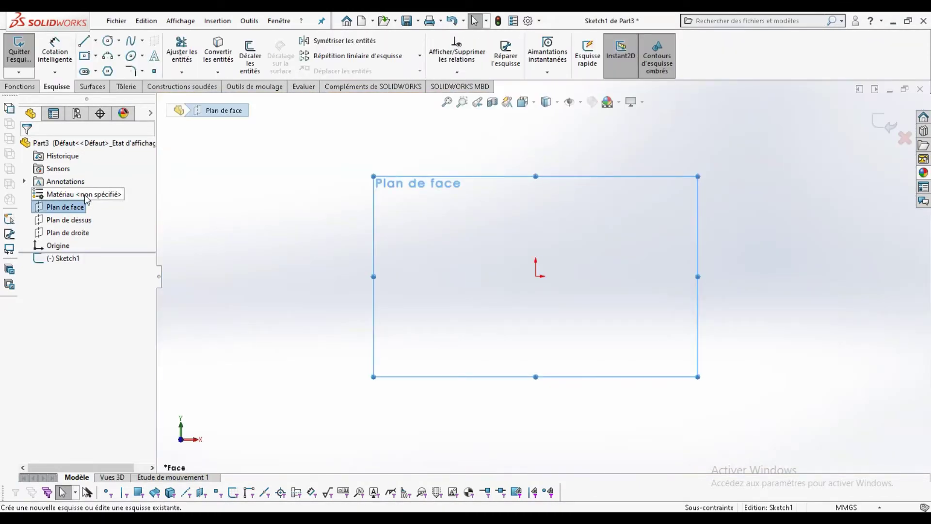
pyautogui.click(535, 277)
pyautogui.click(632, 141)
# Dimension the rectangle 840 mm tall by 580 mm wide.
pyautogui.click(440, 255)
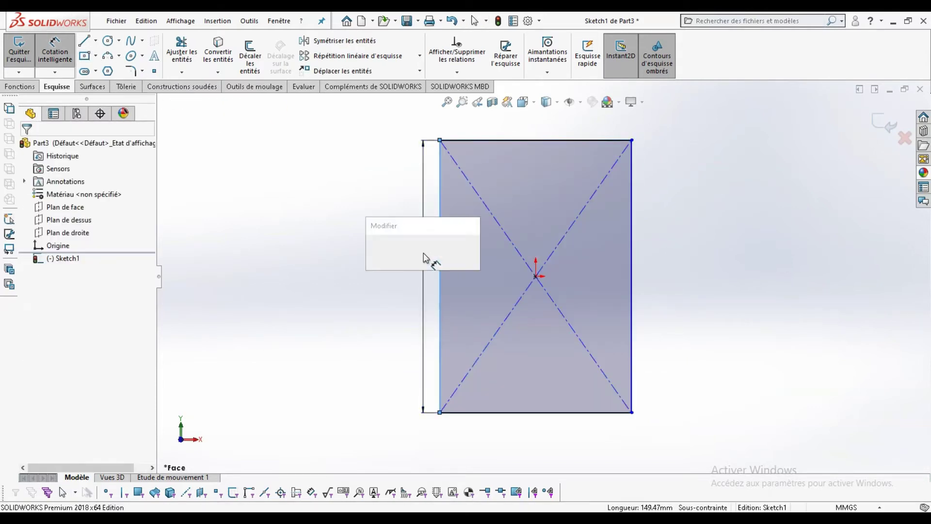
pyautogui.write('840')
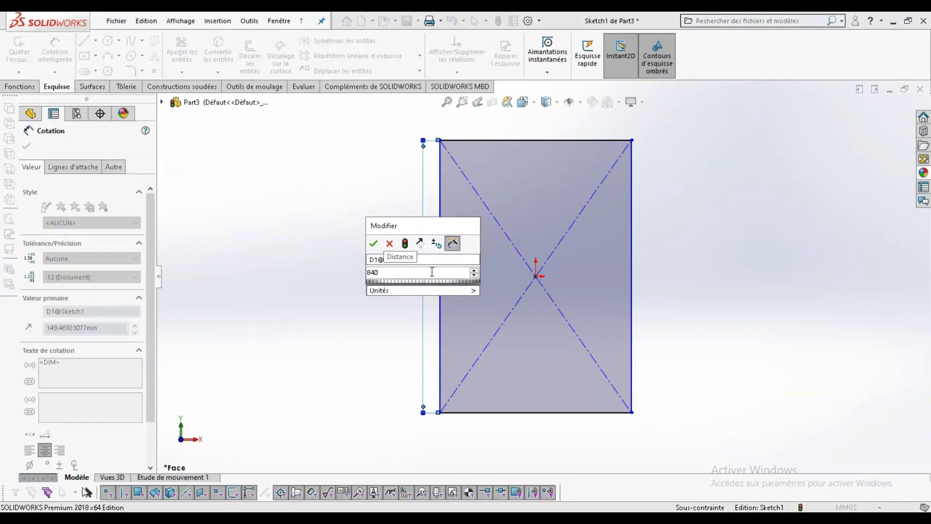
pyautogui.press('Return')
pyautogui.click(582, 140)
pyautogui.click(573, 129)
pyautogui.write('58')
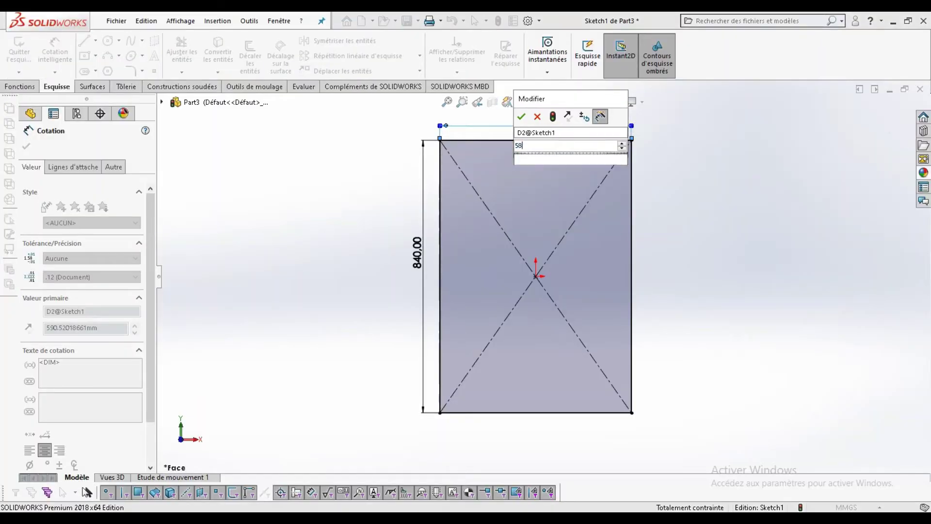
pyautogui.press('Return')
# Extrude the rectangle 20 mm into a board.
pyautogui.click(20, 85)
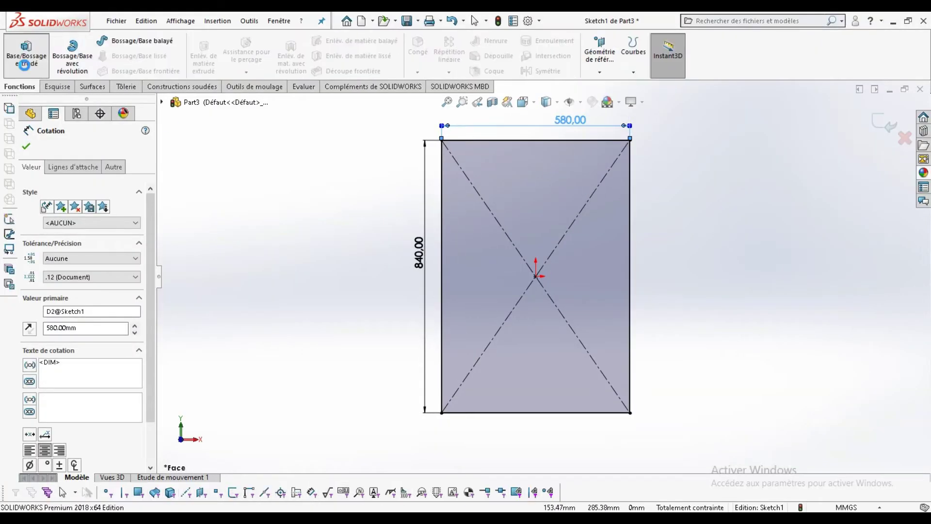
pyautogui.click(25, 64)
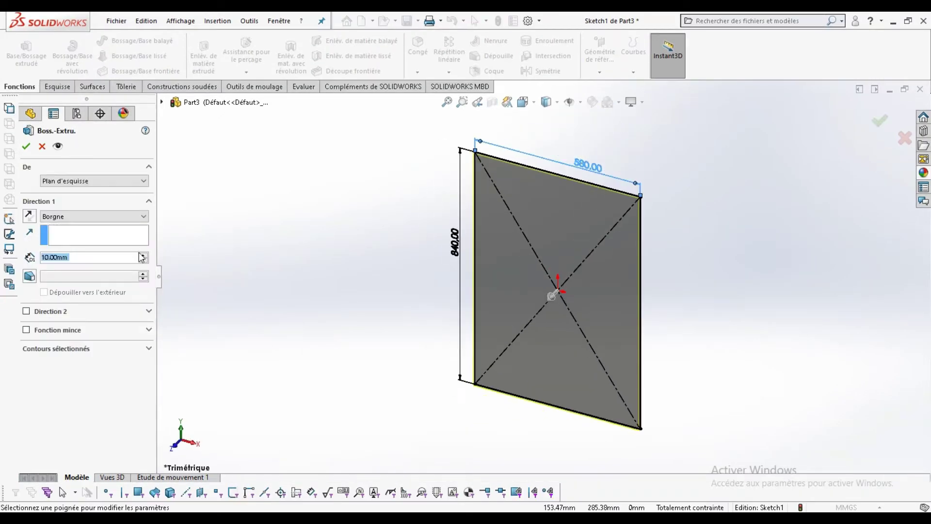
pyautogui.click(25, 147)
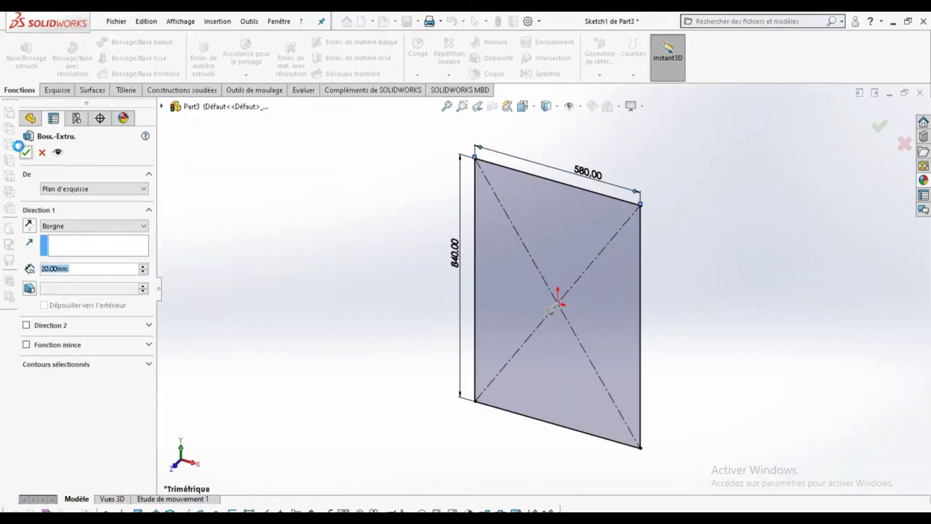
# Give the board the chêne poli 2d wood appearance, then open and cancel saving.
pyautogui.scroll(-2, 649, 228)
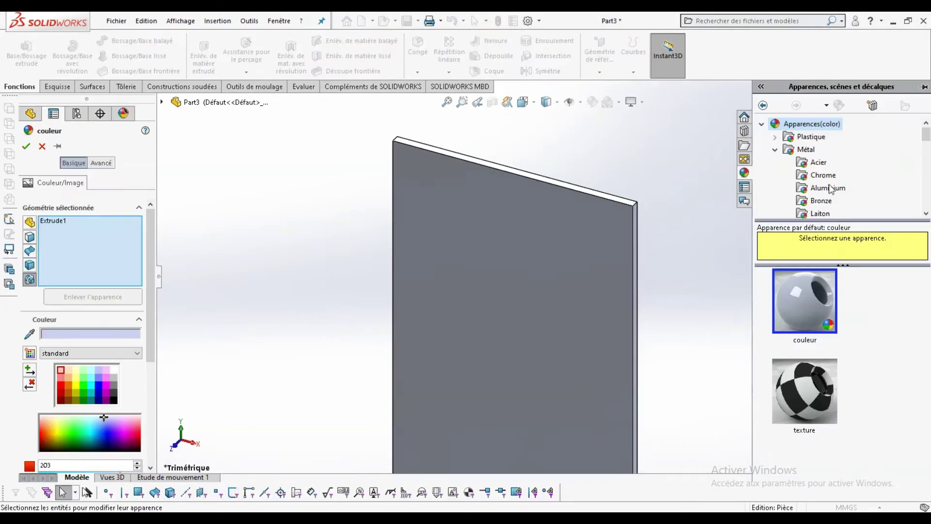
pyautogui.scroll(-2, 828, 365)
pyautogui.click(805, 334)
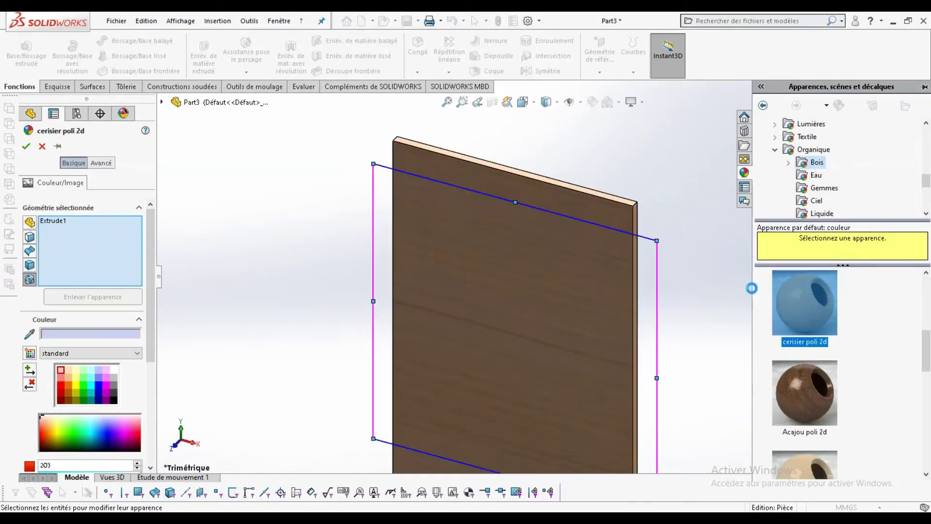
pyautogui.click(806, 346)
pyautogui.press('Return')
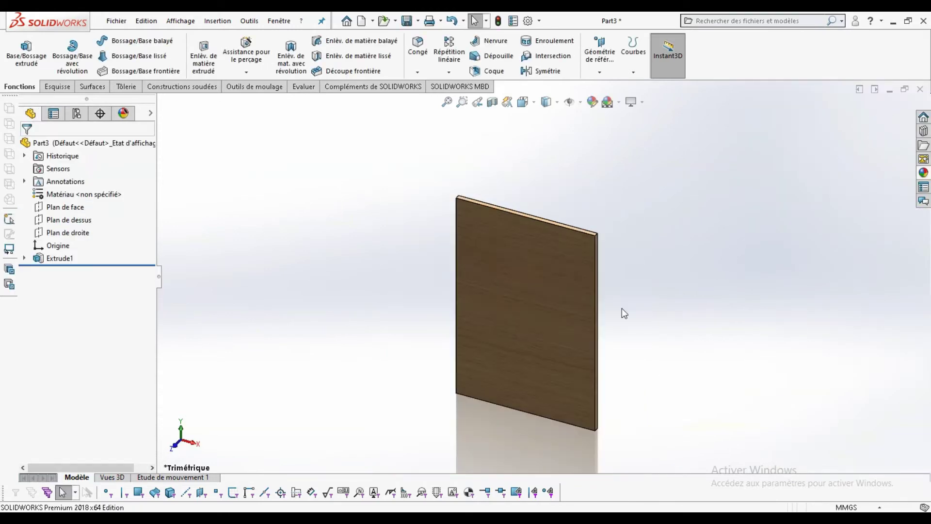
pyautogui.hotkey('ctrl', 's')
pyautogui.press('Escape')
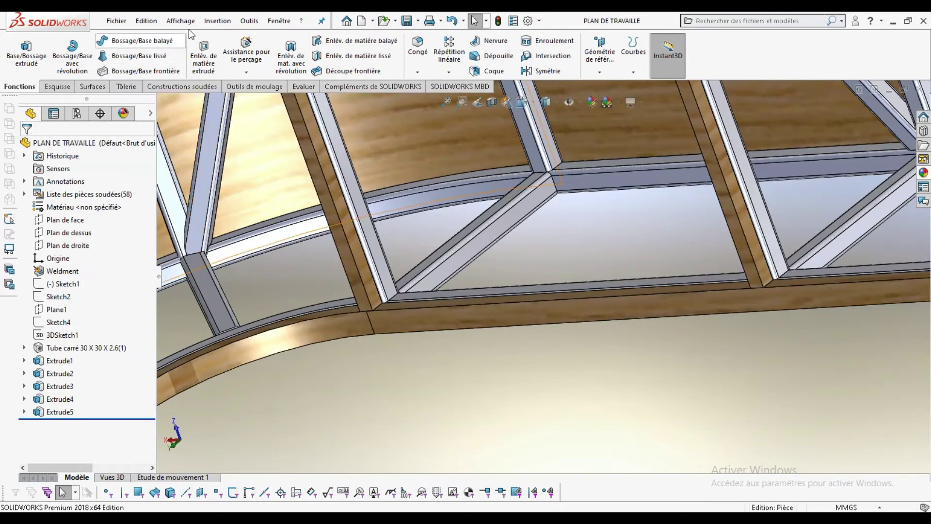
# Start a new assembly containing PLAN DE TRAVAILLE and a PORTE 1 door.
pyautogui.click(391, 64)
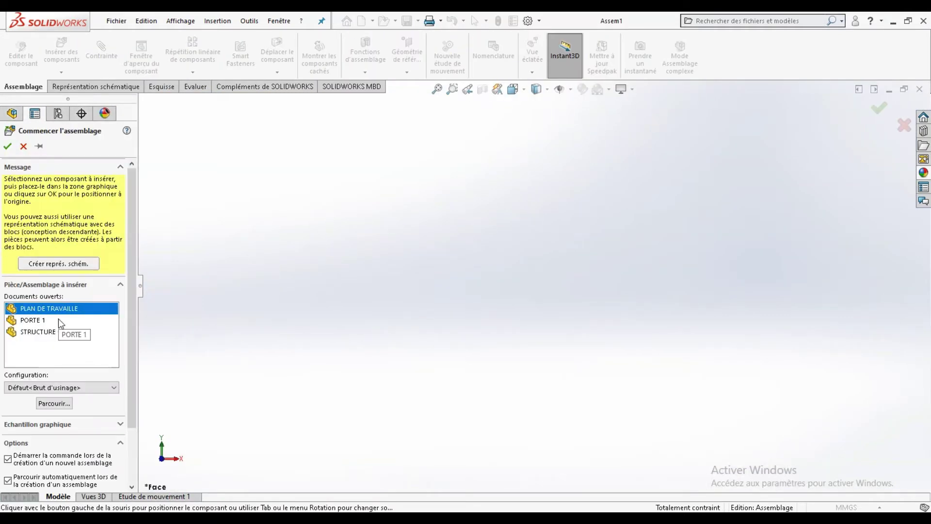
pyautogui.click(39, 146)
pyautogui.click(444, 245)
pyautogui.click(39, 321)
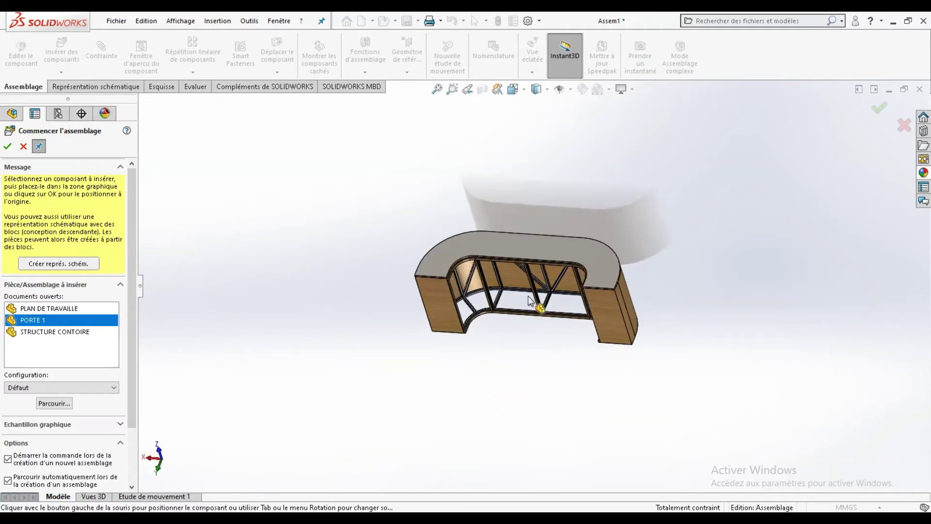
pyautogui.scroll(-5, 444, 327)
pyautogui.click(435, 411)
# Mate the PORTE 1 door to the counter front.
pyautogui.click(440, 371)
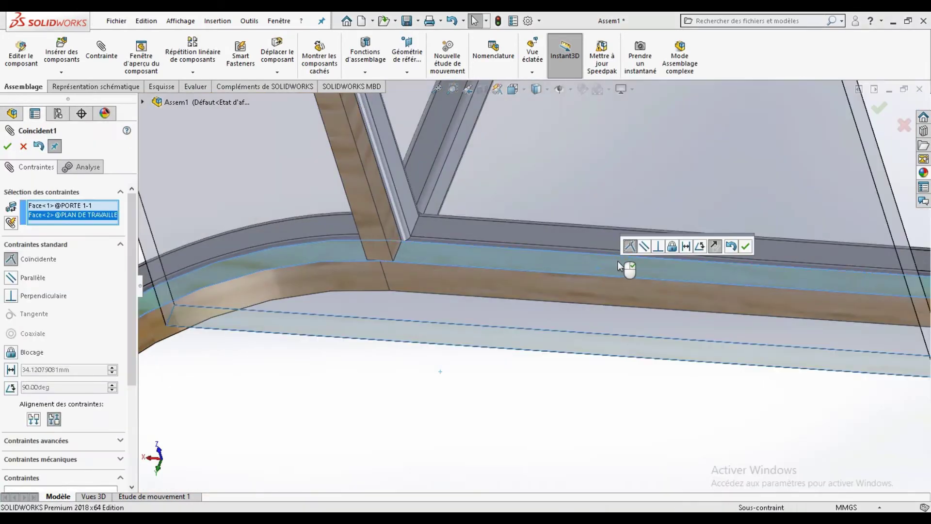
pyautogui.moveTo(604, 235); pyautogui.dragTo(422, 297, button='middle')
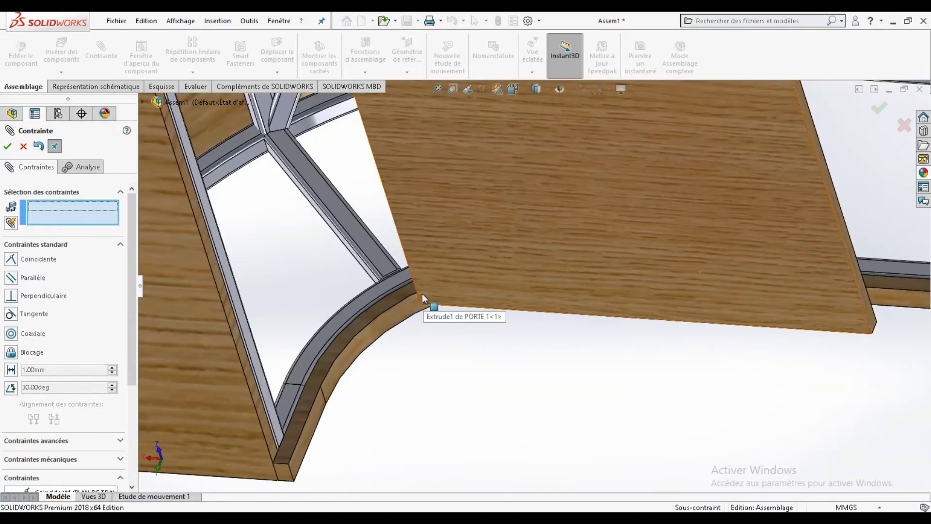
pyautogui.click(422, 297)
pyautogui.click(621, 252)
pyautogui.click(681, 241)
pyautogui.scroll(5, 655, 174)
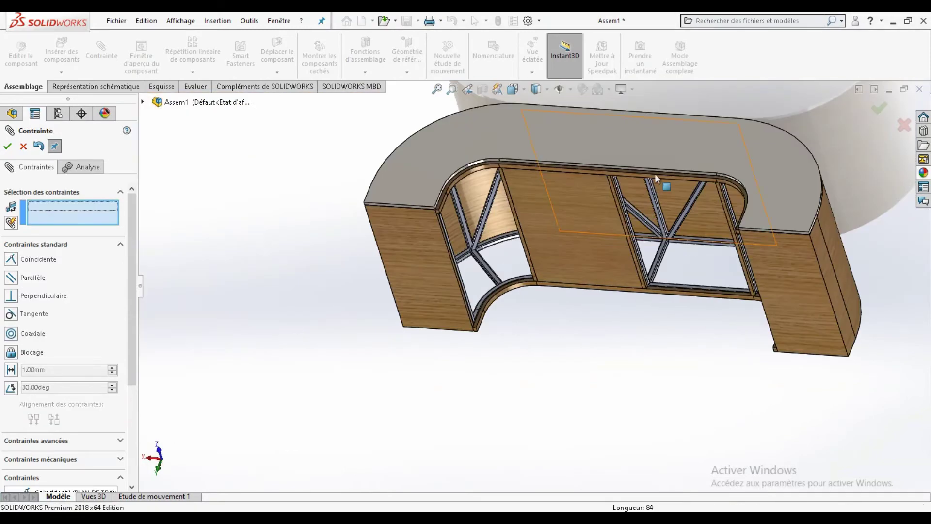
pyautogui.press('Escape')
# Swing the mated door and add a second PORTE 1 door below the counter.
pyautogui.moveTo(619, 179); pyautogui.dragTo(596, 228)
pyautogui.moveTo(596, 228); pyautogui.dragTo(643, 188, button='middle')
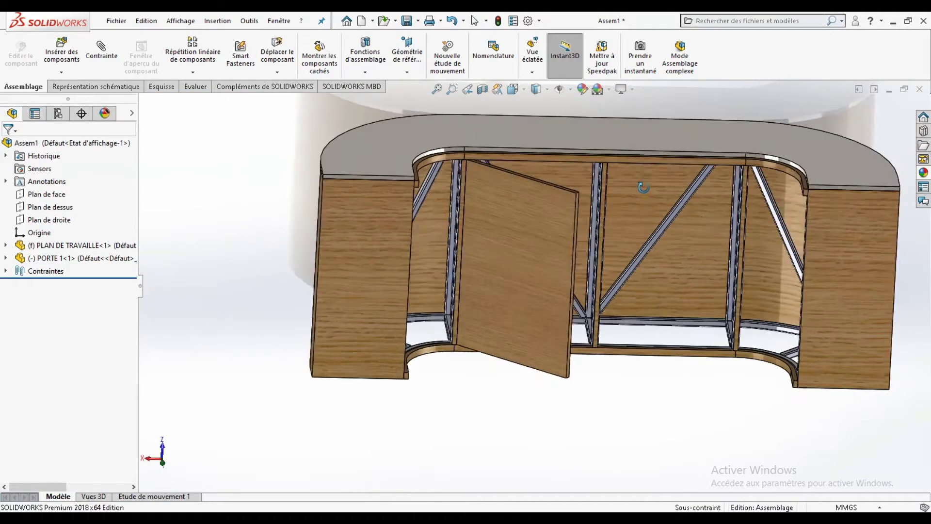
pyautogui.moveTo(643, 188); pyautogui.dragTo(722, 383)
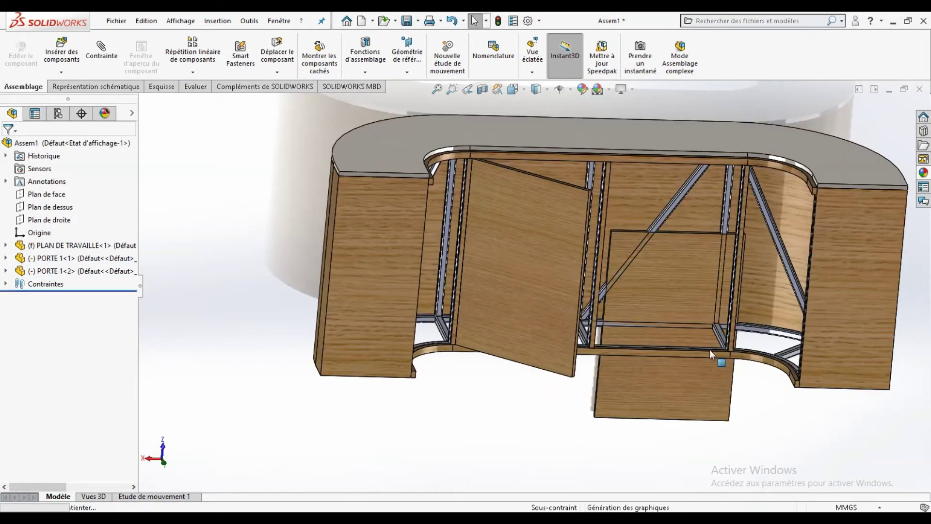
# Mate a counter face coincident with the second door's face.
pyautogui.scroll(5, 712, 355)
pyautogui.click(640, 299)
pyautogui.scroll(-5, 648, 401)
pyautogui.keyDown('ctrl'); pyautogui.click(527, 379); pyautogui.keyUp('ctrl')
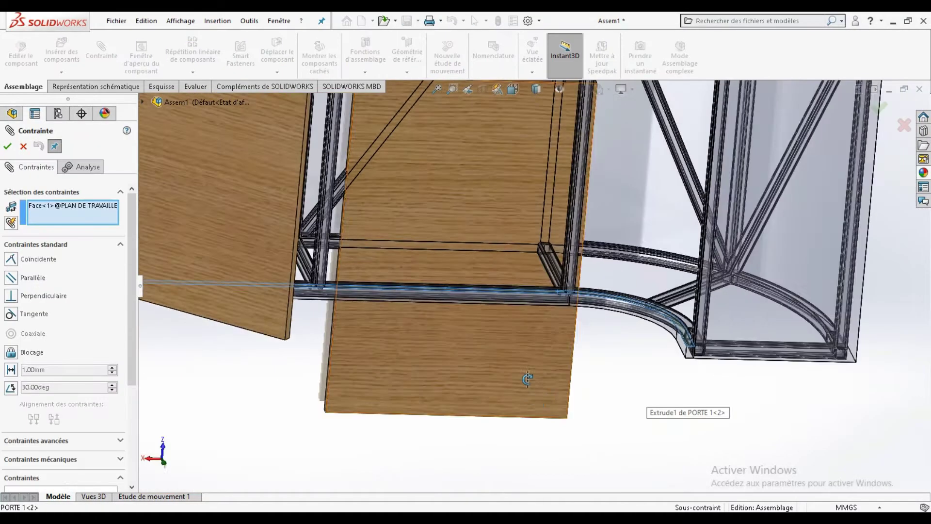
pyautogui.scroll(3, 566, 410)
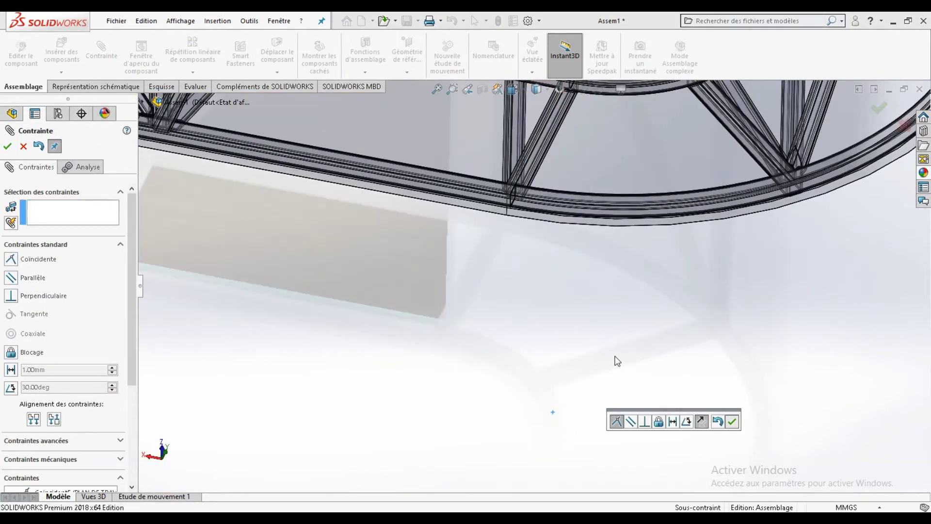
pyautogui.scroll(-3, 575, 258)
pyautogui.scroll(4, 644, 355)
# Add an edge mate between the counter and PORTE 1<2>, then close Mate.
pyautogui.click(666, 359)
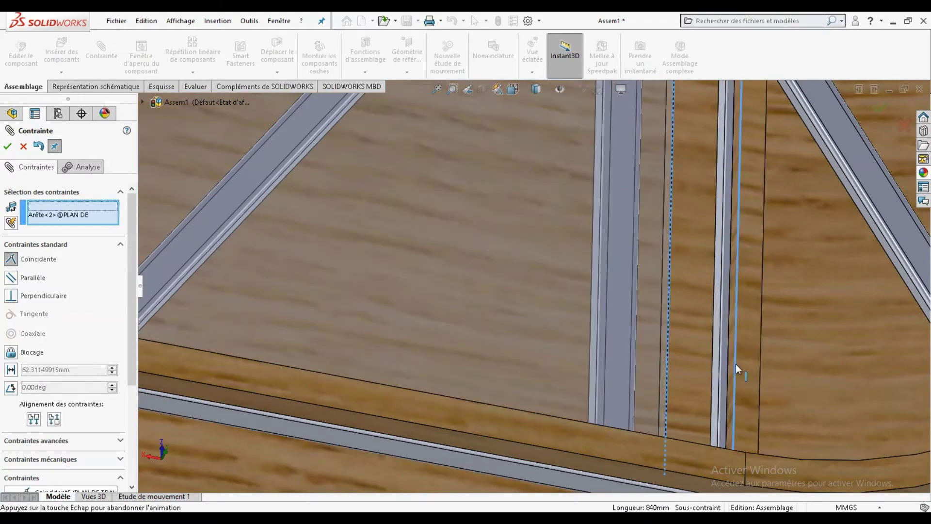
pyautogui.click(735, 363)
pyautogui.click(868, 385)
pyautogui.scroll(-5, 540, 331)
pyautogui.moveTo(540, 339); pyautogui.dragTo(462, 222, button='middle')
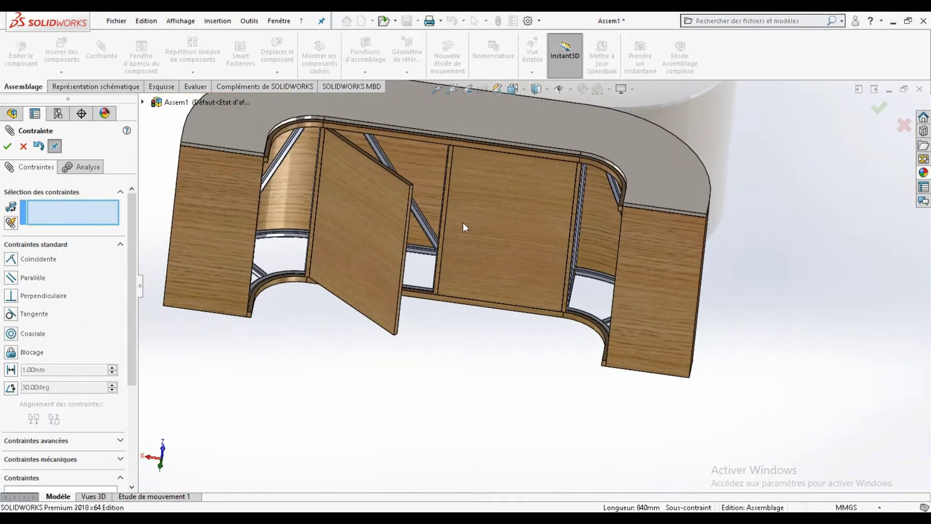
pyautogui.press('Escape')
# Start an in-context Sketch1 on the worktop's top face.
pyautogui.moveTo(536, 334); pyautogui.dragTo(394, 312, button='middle')
pyautogui.scroll(-3, 394, 312)
pyautogui.scroll(2, 421, 179)
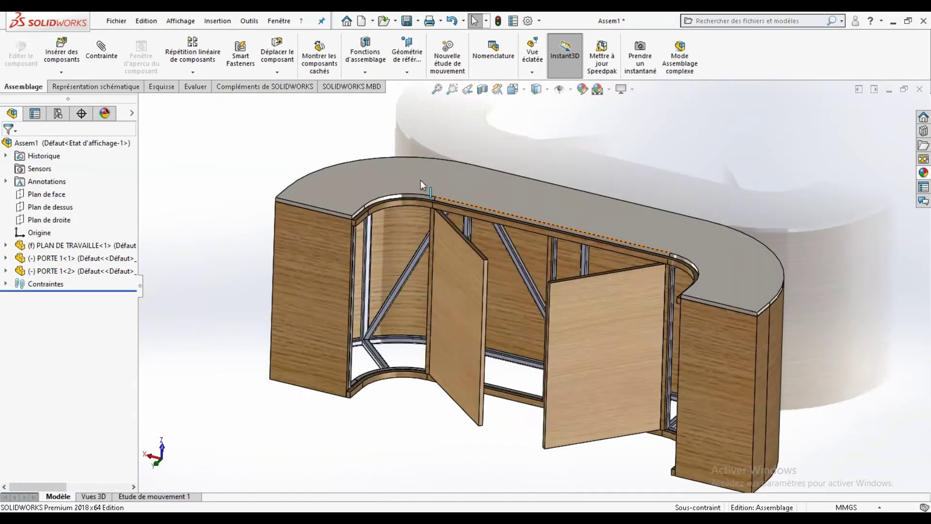
pyautogui.scroll(3, 421, 180)
pyautogui.scroll(3, 421, 179)
pyautogui.scroll(2, 346, 146)
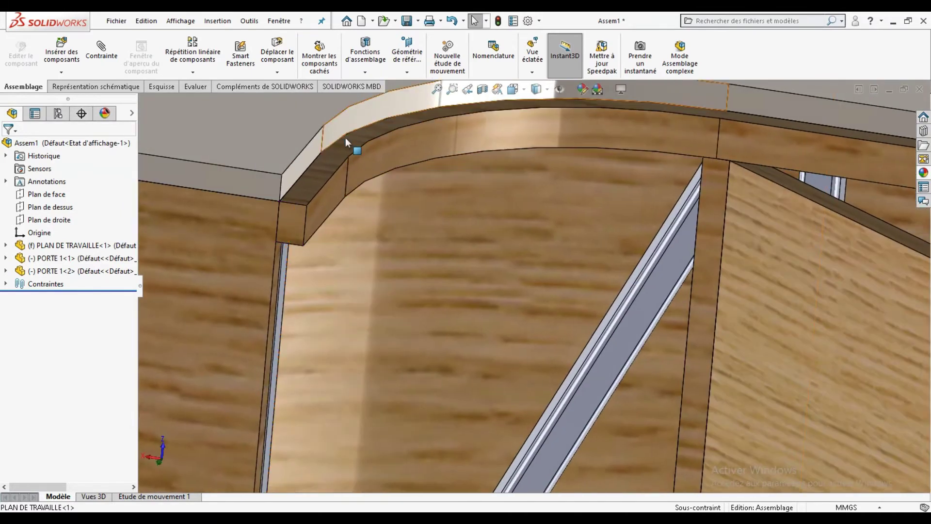
pyautogui.click(345, 142)
pyautogui.click(400, 126)
# Convert the curved worktop edge, exit the sketch discarding changes, and create a new part, Part4.
pyautogui.scroll(-3, 595, 206)
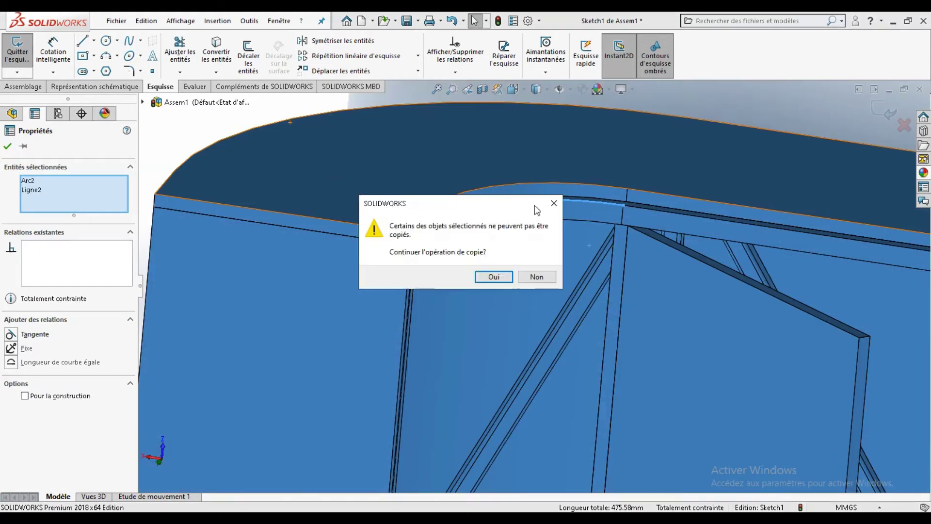
pyautogui.click(494, 275)
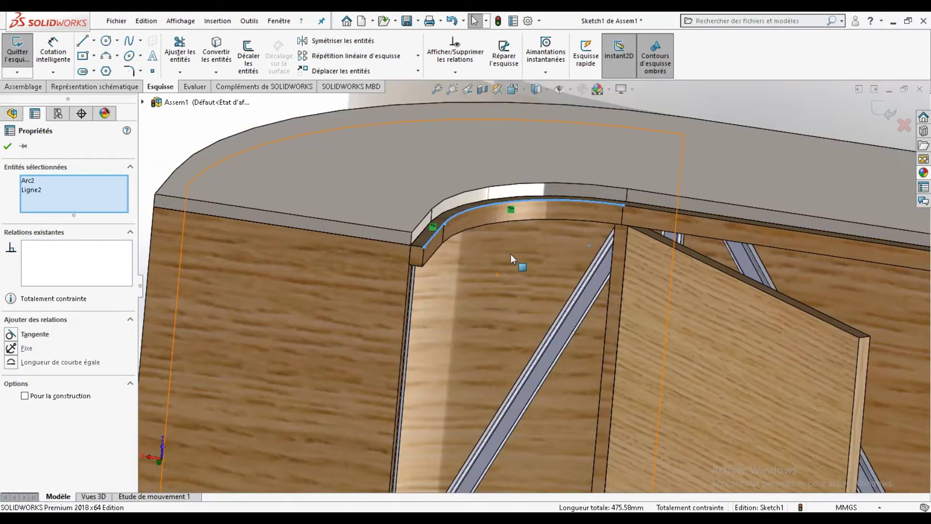
pyautogui.click(904, 125)
pyautogui.press('Return')
pyautogui.click(362, 21)
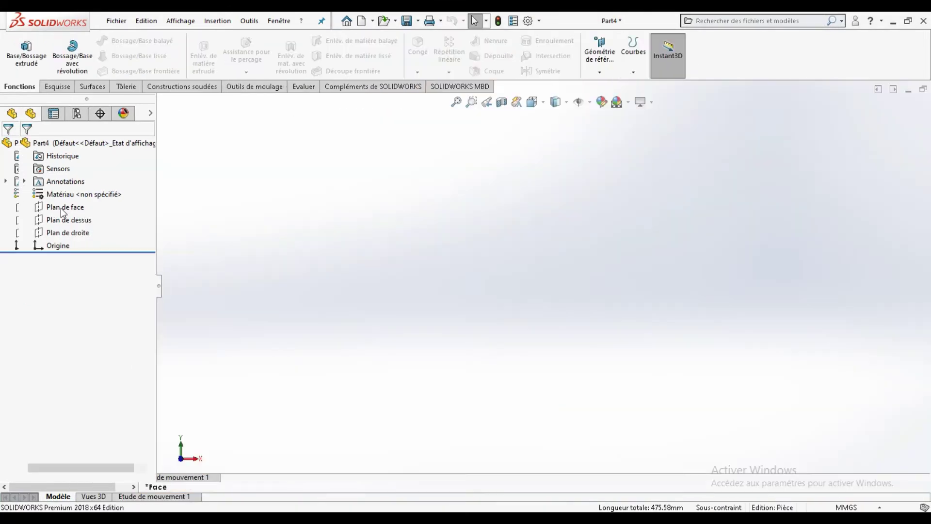
# Offset the R220 arc-and-line profile 10 mm and extrude it 840 mm into a curved panel.
pyautogui.click(607, 274)
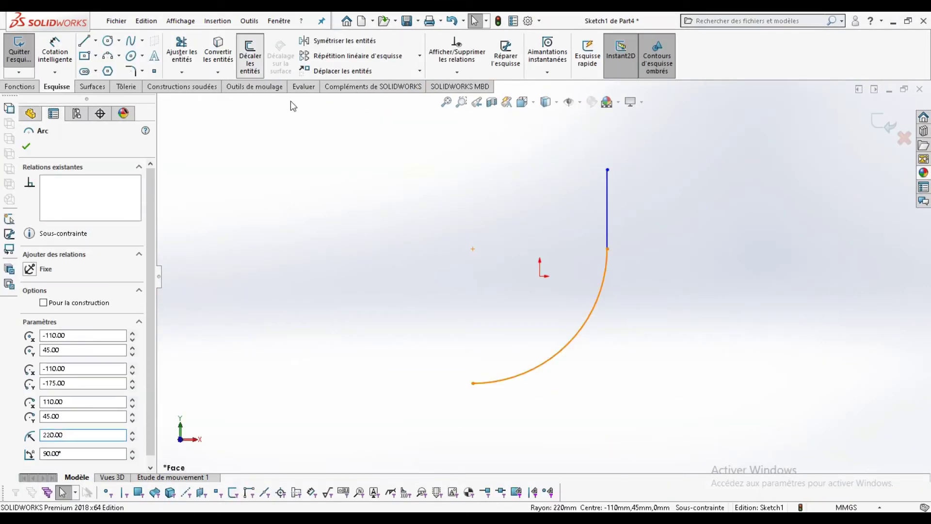
pyautogui.click(250, 56)
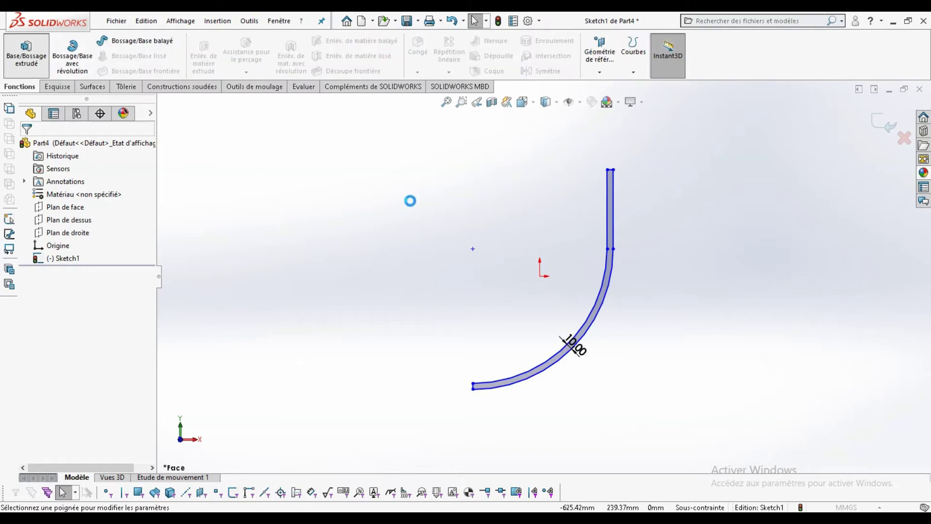
pyautogui.write('840')
pyautogui.press('Return')
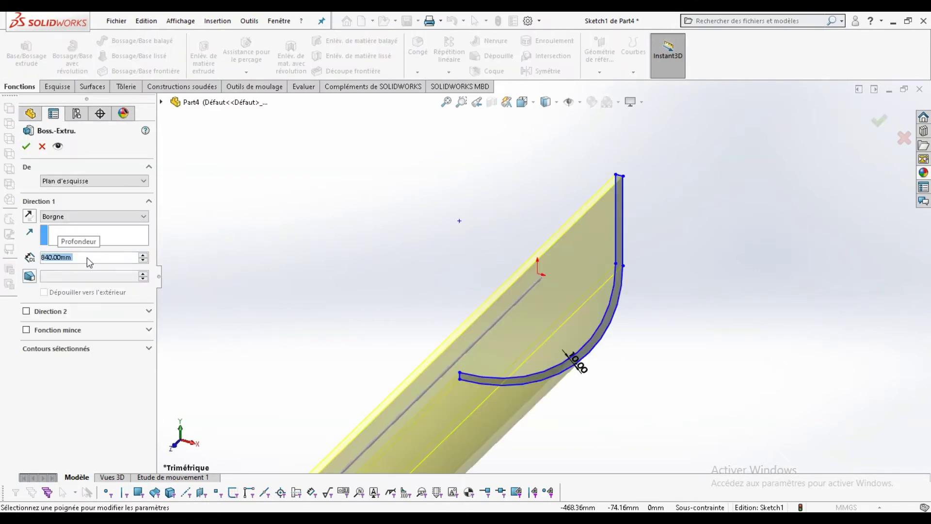
pyautogui.moveTo(412, 214)
pyautogui.mouseDown(button='middle')
pyautogui.moveTo(418, 333)
pyautogui.moveTo(427, 272)
pyautogui.moveTo(587, 333)
pyautogui.mouseUp(button='middle')
pyautogui.click(585, 331)
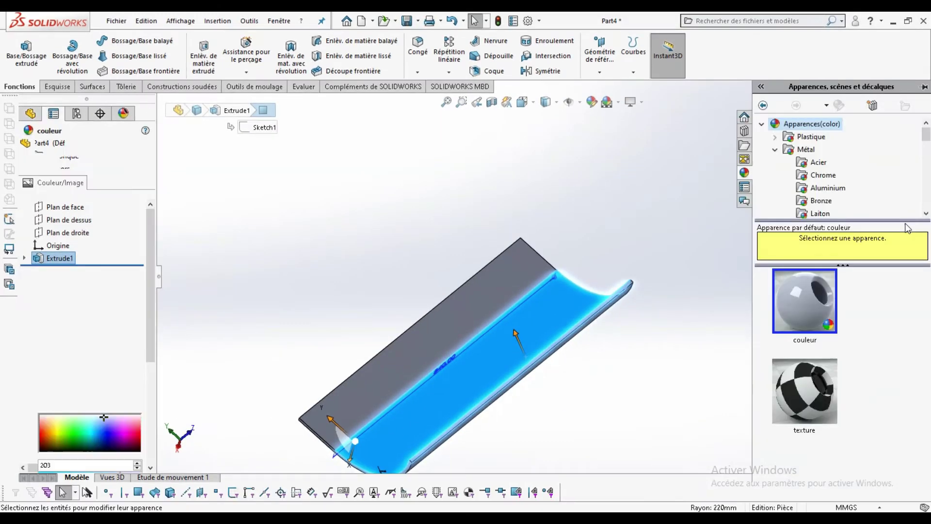
# Apply the Organique > Bois 'chêne poli 2d' wood appearance to the curved panel.
pyautogui.click(827, 201)
pyautogui.click(825, 320)
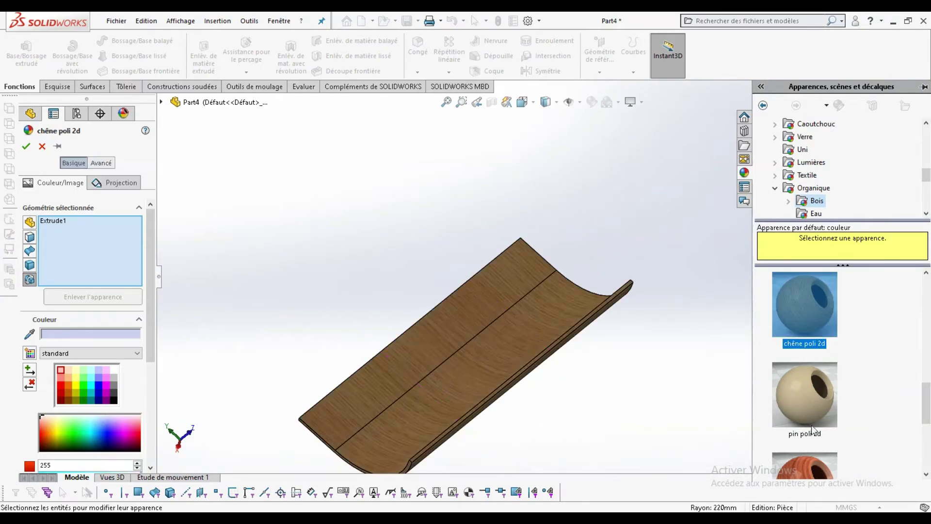
pyautogui.click(878, 122)
# Save the part as PORTE 2.
pyautogui.click(407, 20)
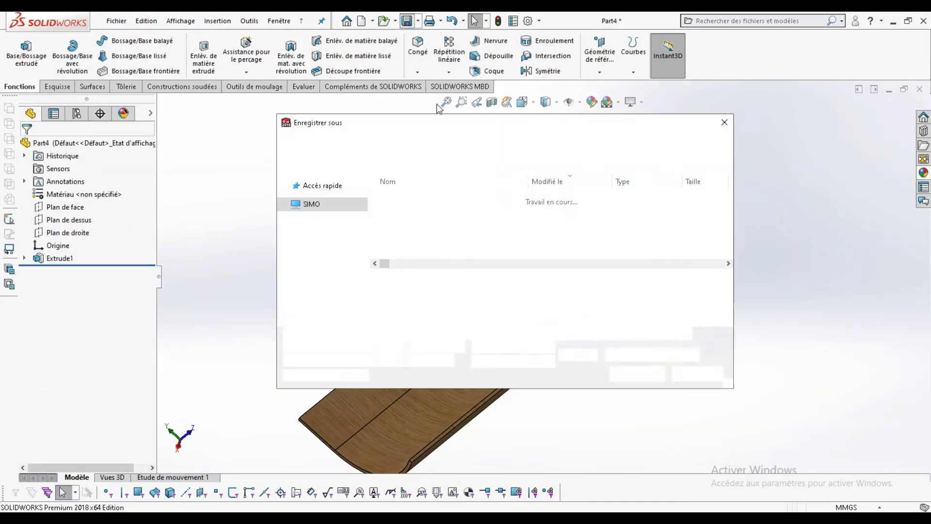
pyautogui.write('PORTE')
pyautogui.press('Return')
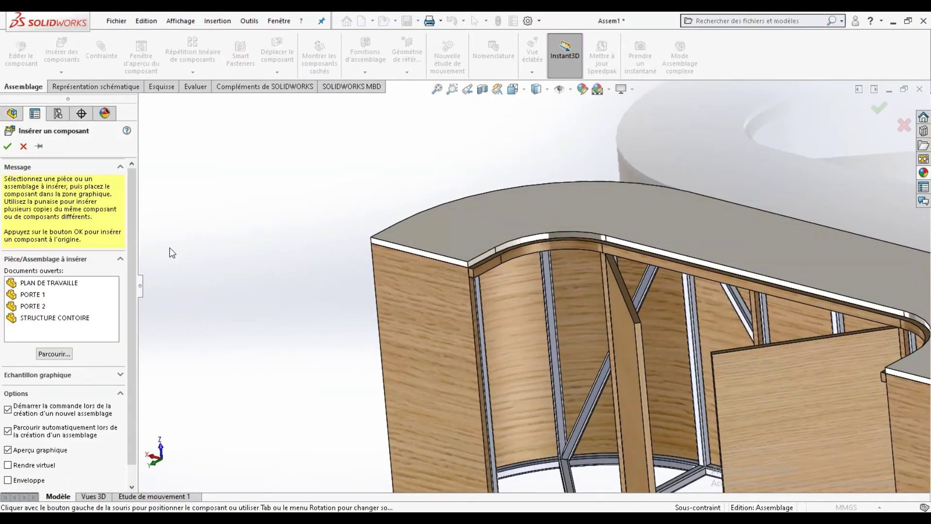
# Insert the PORTE 2 part into the counter assembly.
pyautogui.click(33, 305)
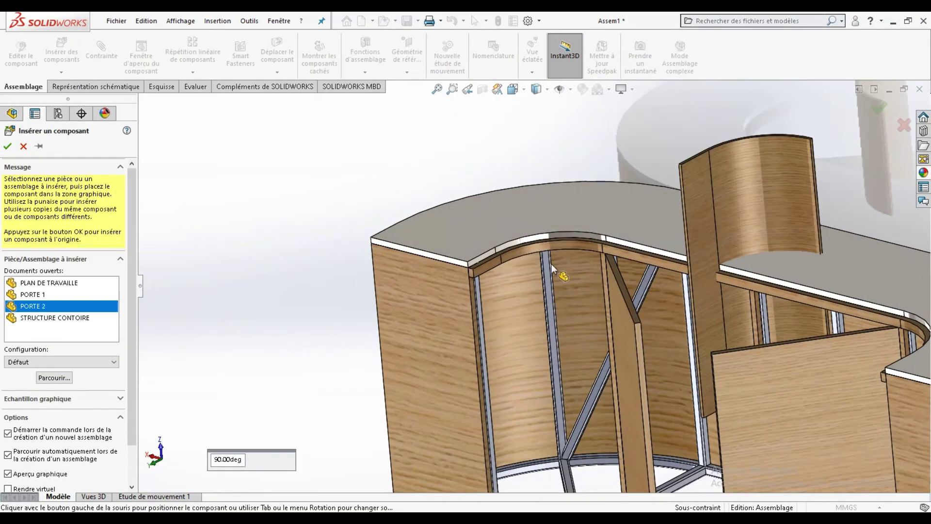
pyautogui.click(552, 294)
pyautogui.scroll(-3, 504, 194)
pyautogui.moveTo(509, 204); pyautogui.dragTo(643, 301, button='middle')
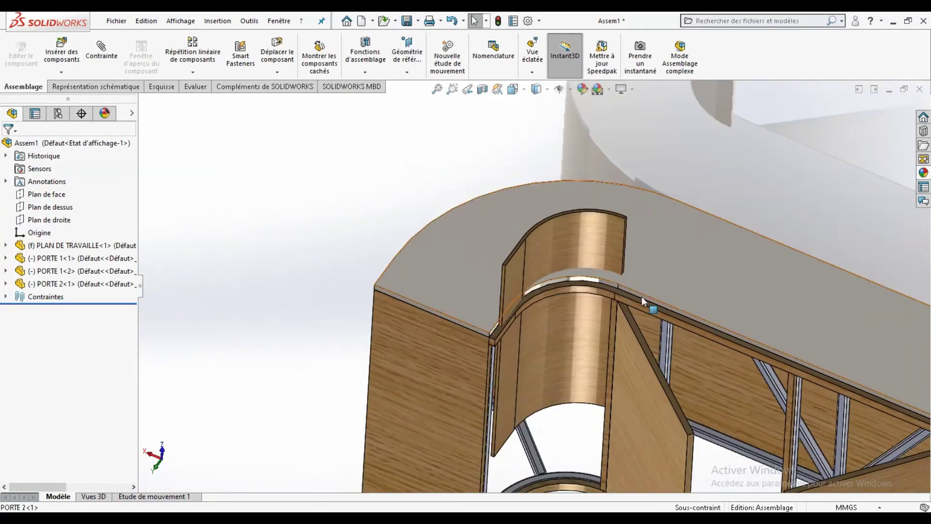
# Change PORTE 2's 10 mm profile dimension D1@Sketch1 to 20 mm and rebuild the assembly.
pyautogui.click(584, 190)
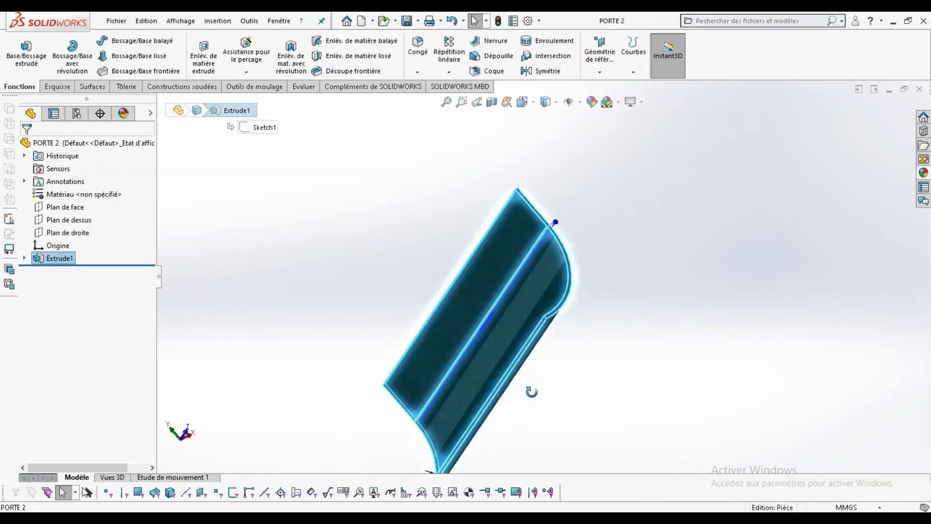
pyautogui.moveTo(530, 388); pyautogui.dragTo(458, 298, button='middle')
pyautogui.click(463, 285)
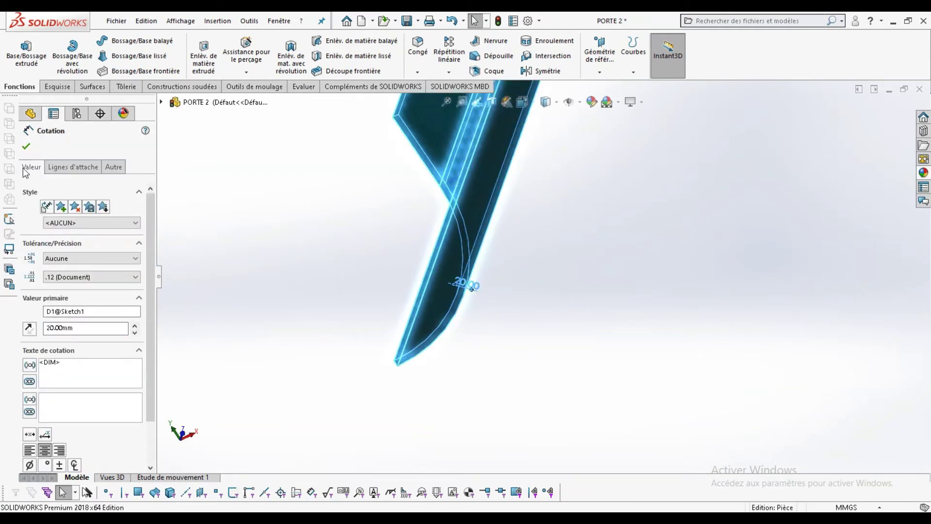
pyautogui.click(26, 146)
pyautogui.hotkey('ctrl', 'Tab')
pyautogui.press('Return')
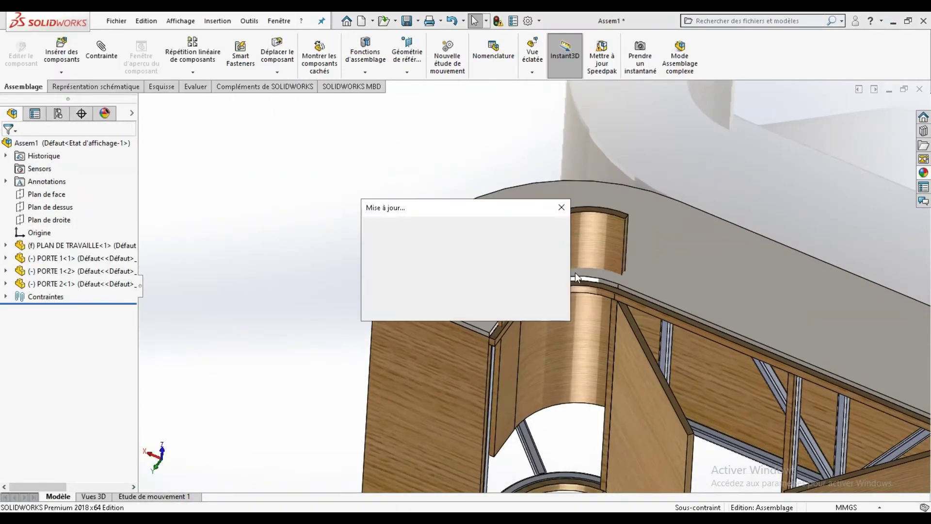
# Mate the panel's top face and edge coincident with the PLAN DE TRAVAILLE countertop.
pyautogui.scroll(-3, 524, 257)
pyautogui.click(538, 243)
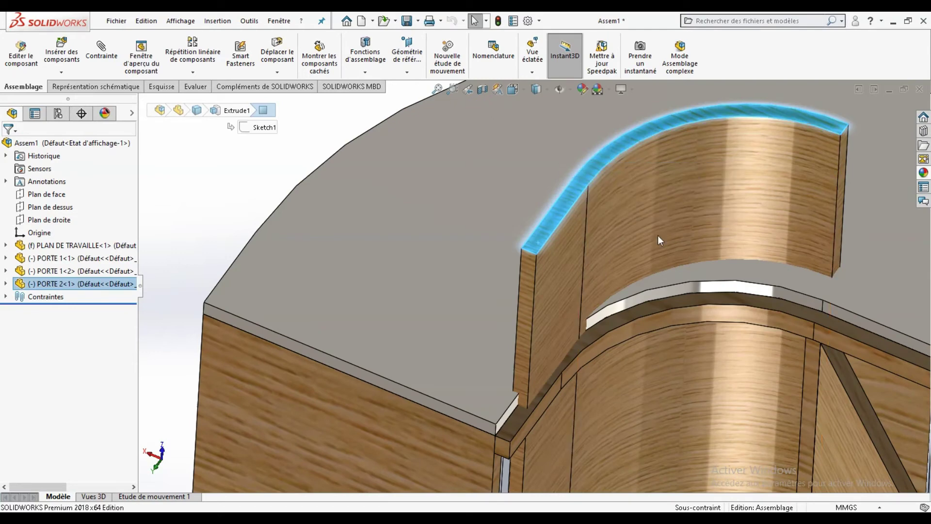
pyautogui.moveTo(622, 372)
pyautogui.mouseDown(button='middle')
pyautogui.moveTo(562, 332)
pyautogui.moveTo(412, 164)
pyautogui.mouseUp(button='middle')
pyautogui.click(415, 156)
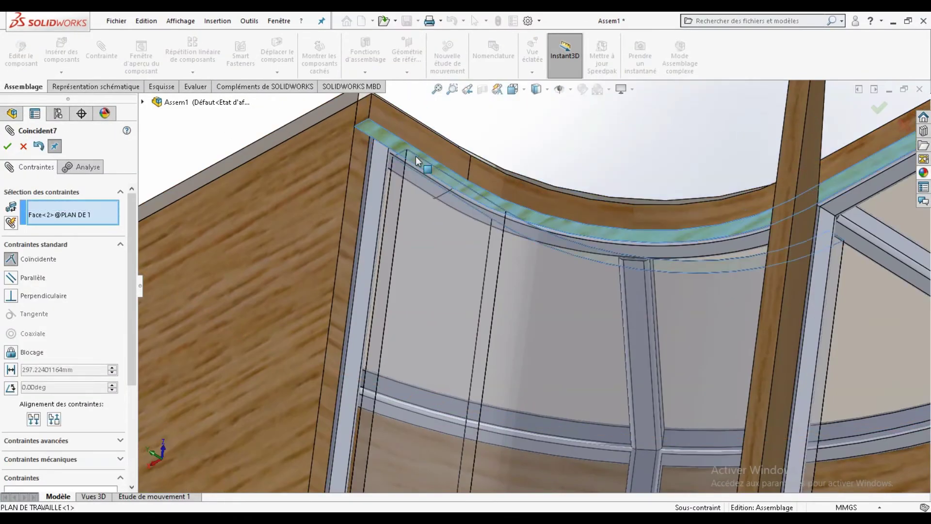
pyautogui.click(407, 146)
pyautogui.click(364, 163)
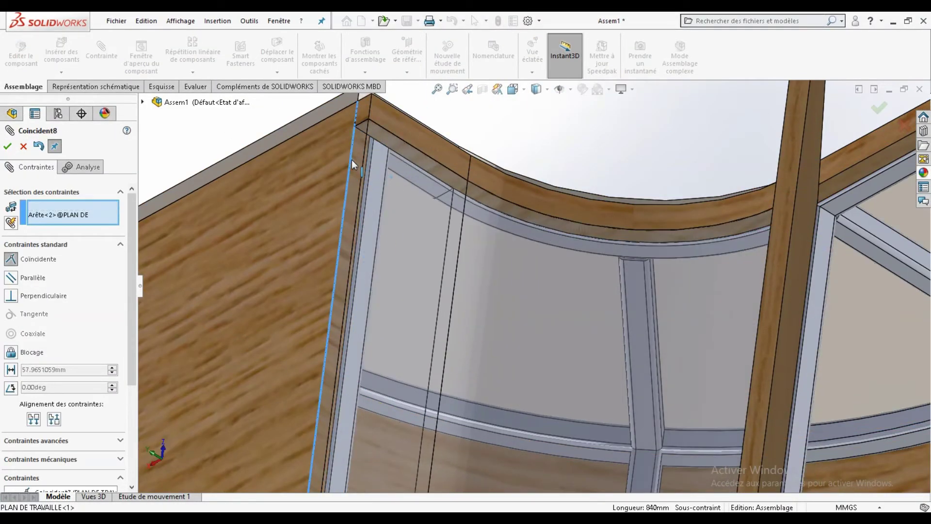
pyautogui.click(359, 157)
pyautogui.click(328, 144)
pyautogui.scroll(10, 441, 176)
pyautogui.moveTo(485, 291); pyautogui.dragTo(571, 398, button='middle')
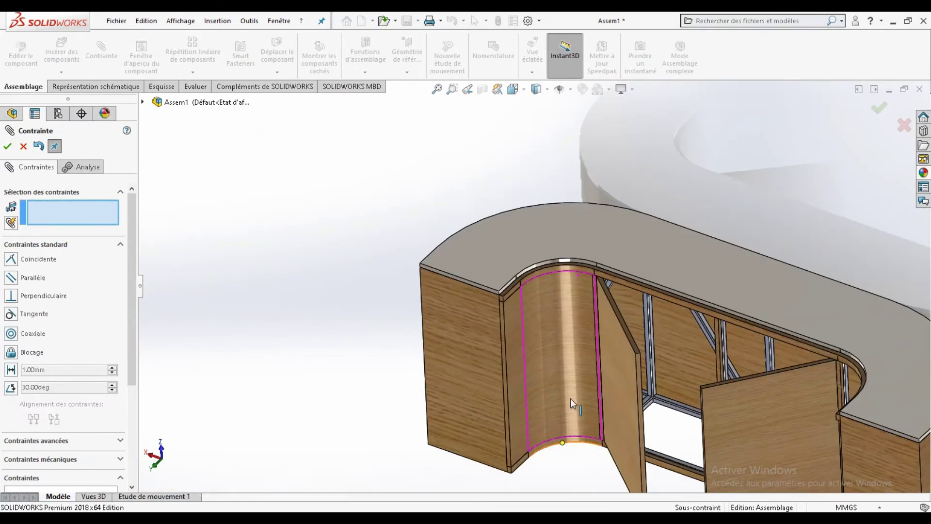
pyautogui.press('Escape')
pyautogui.click(566, 386)
# Swing the door into its opening and measure the 9.8 mm gap to the frame.
pyautogui.moveTo(610, 375); pyautogui.dragTo(676, 321)
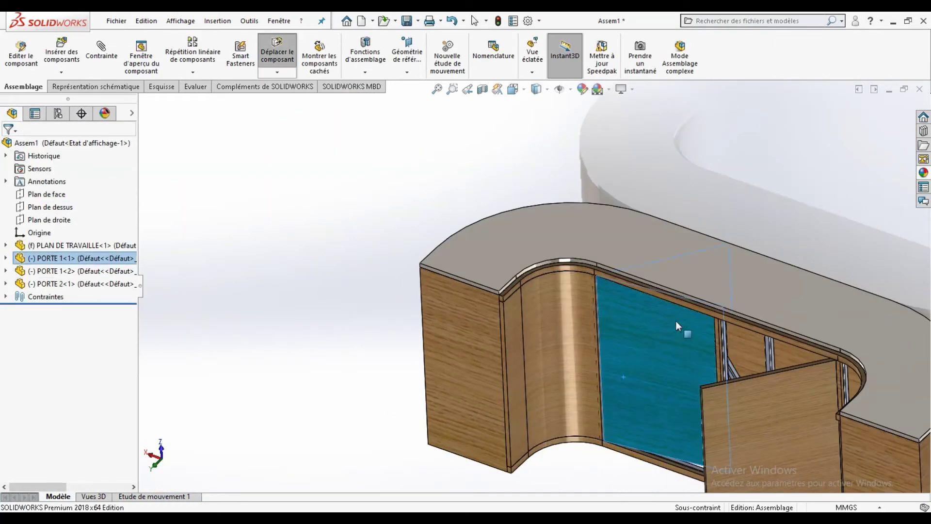
pyautogui.scroll(-5, 552, 293)
pyautogui.scroll(-2, 503, 322)
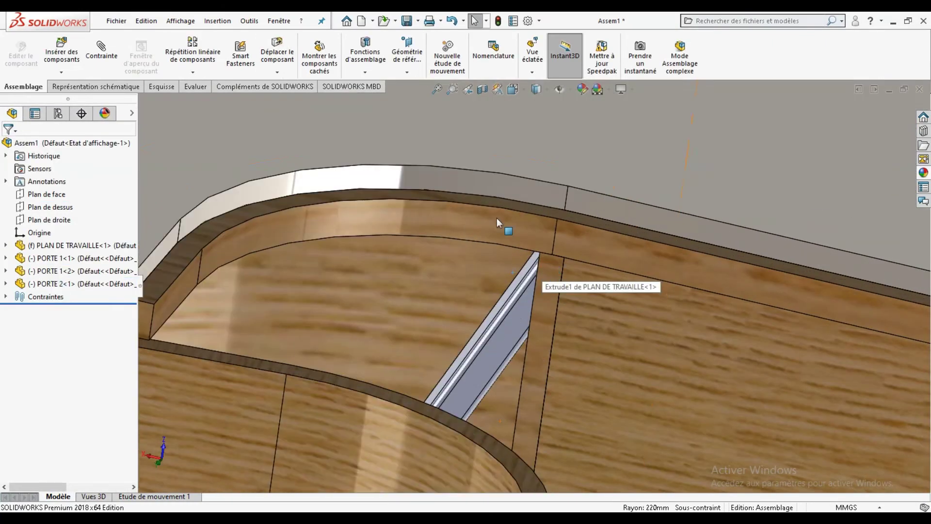
pyautogui.click(194, 86)
pyautogui.click(189, 56)
pyautogui.scroll(-5, 551, 262)
pyautogui.click(516, 263)
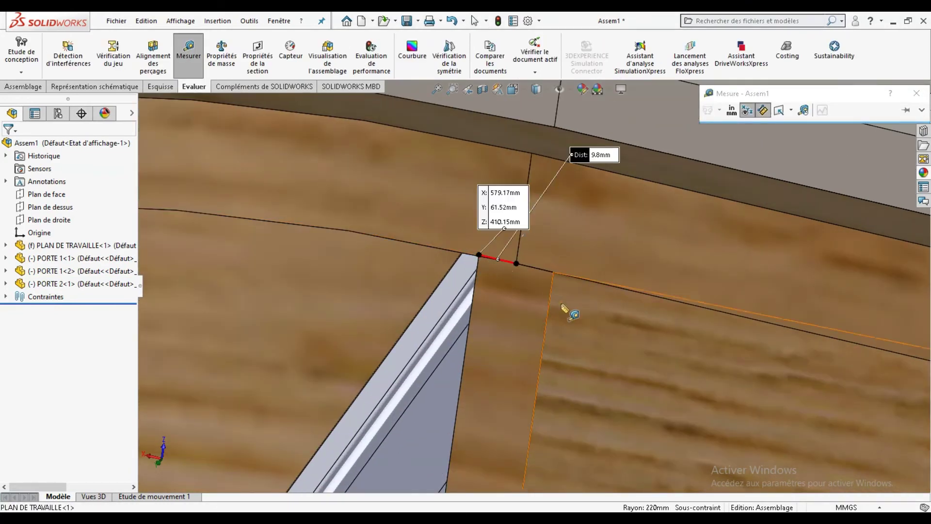
pyautogui.press('Escape')
pyautogui.scroll(5, 545, 305)
pyautogui.click(447, 364)
# Open PORTE 2 and start a sketch on the panel's top face, viewed normal to it.
pyautogui.click(532, 318)
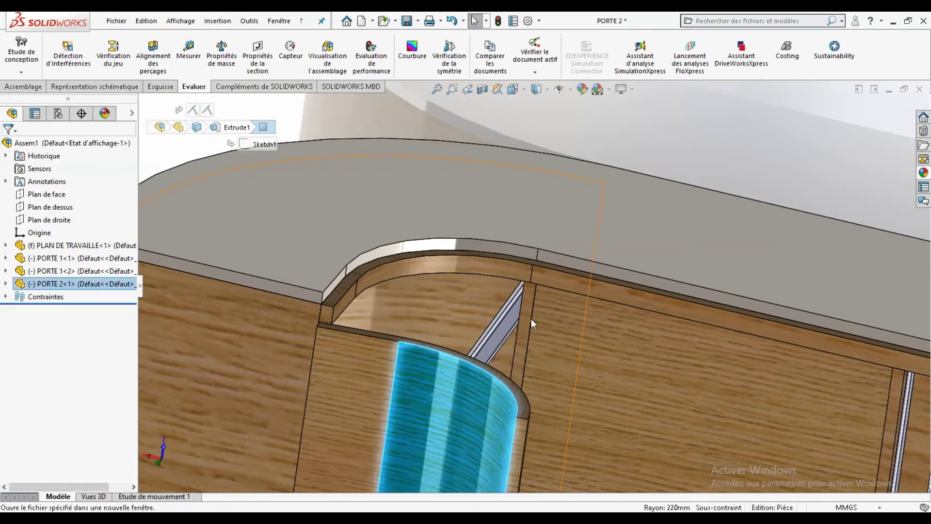
pyautogui.moveTo(491, 290); pyautogui.dragTo(703, 264, button='middle')
pyautogui.press('space')
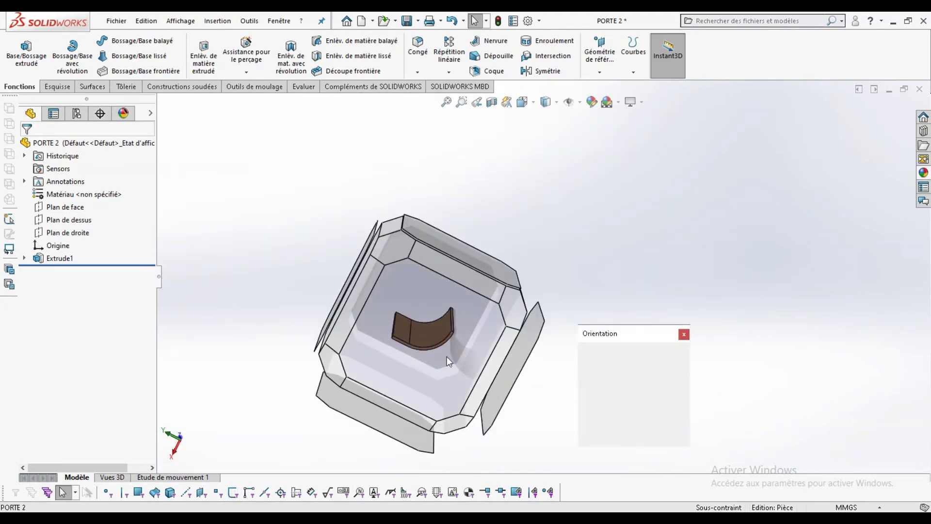
pyautogui.click(446, 357)
pyautogui.click(751, 216)
pyautogui.click(793, 158)
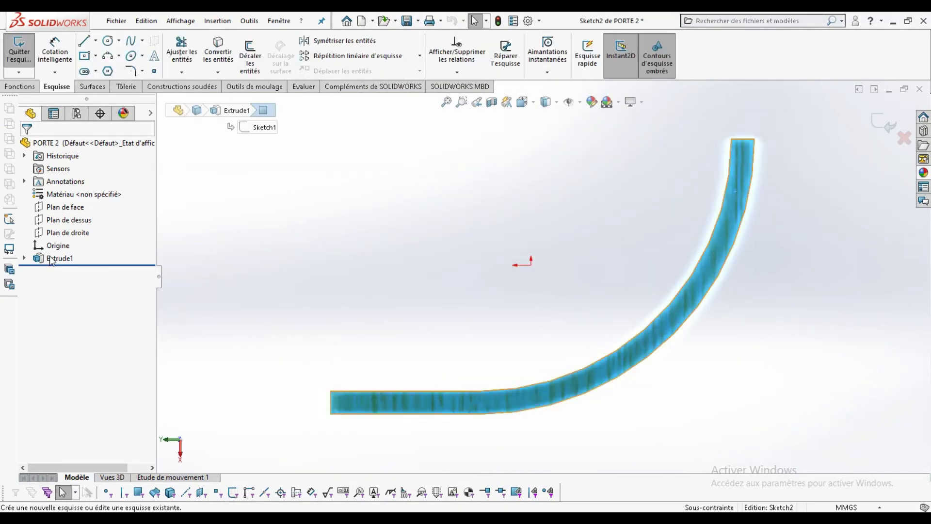
pyautogui.hotkey('ctrl', '8')
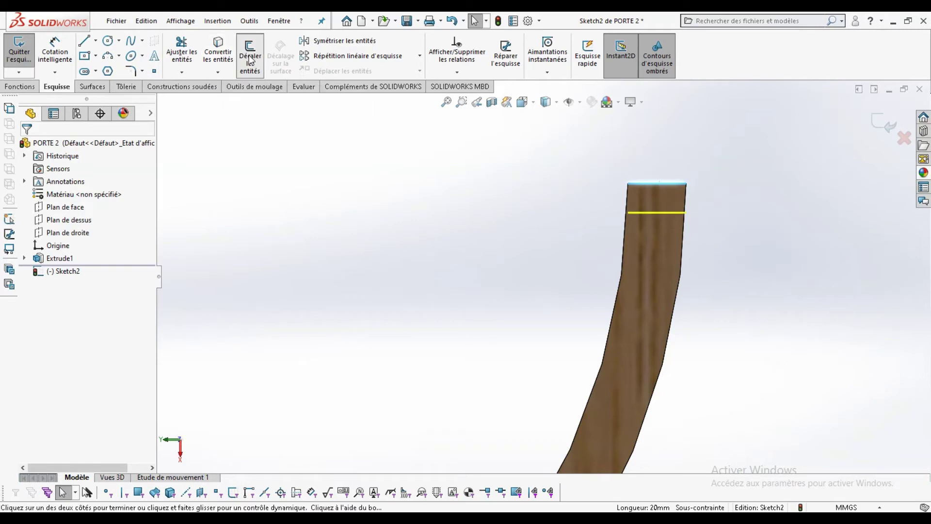
# Offset the end edge 10 mm, trim, and extrude-cut the 10 mm strip.
pyautogui.click(249, 54)
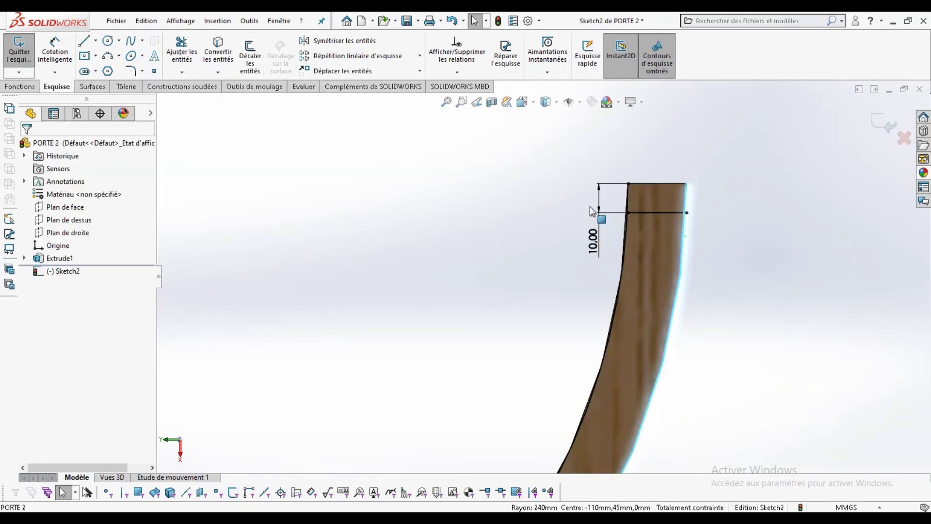
pyautogui.scroll(-2, 591, 211)
pyautogui.scroll(-3, 565, 223)
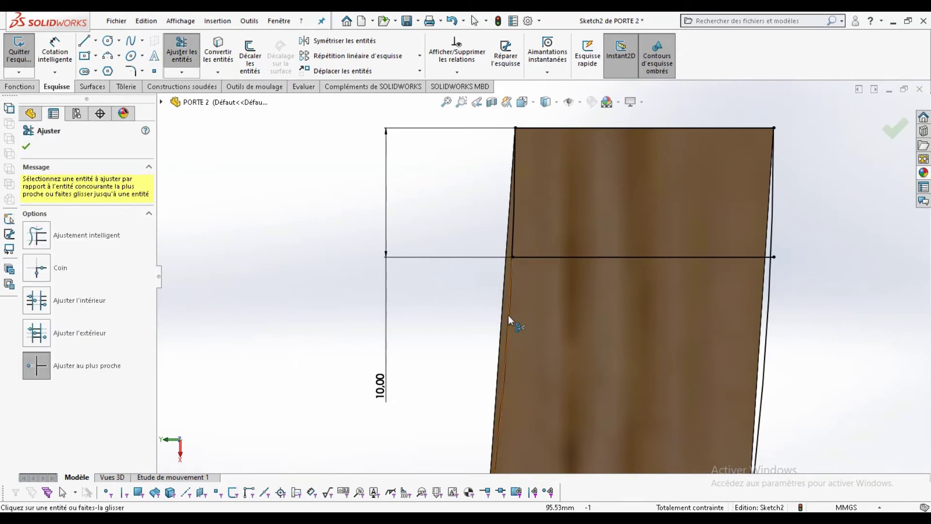
pyautogui.scroll(3, 776, 282)
pyautogui.press('Escape')
pyautogui.click(31, 86)
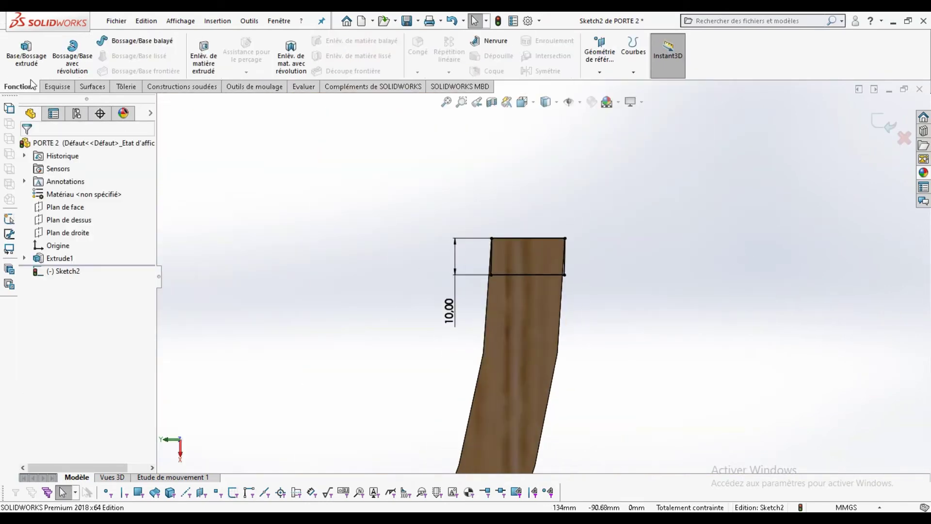
pyautogui.press('Return')
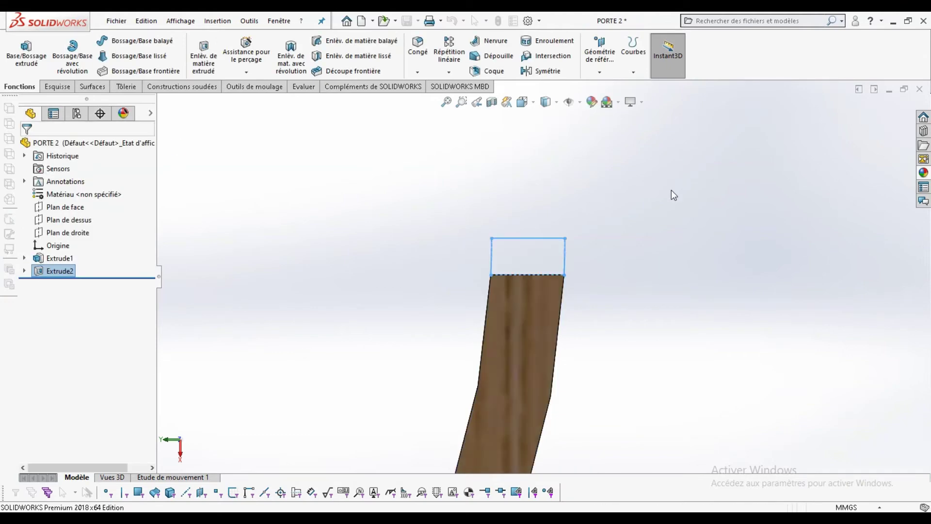
# Return to the counter assembly and rebuild it with the updated panel.
pyautogui.hotkey('ctrl', 'Tab')
pyautogui.press('f')
pyautogui.hotkey('ctrl', 'Tab')
pyautogui.press('Return')
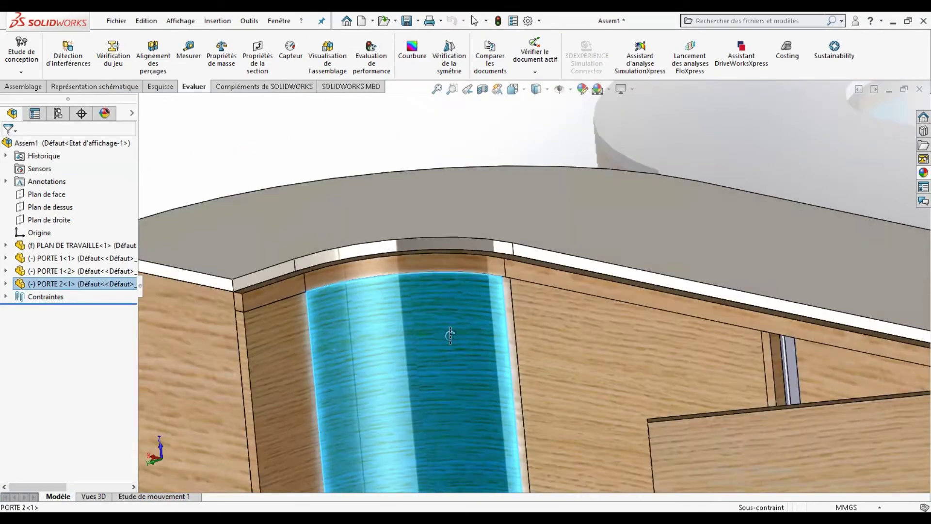
# Open PORTE 2 and edit the wood appearance of Extrude1.
pyautogui.moveTo(486, 272); pyautogui.dragTo(473, 313, button='middle')
pyautogui.click(407, 385)
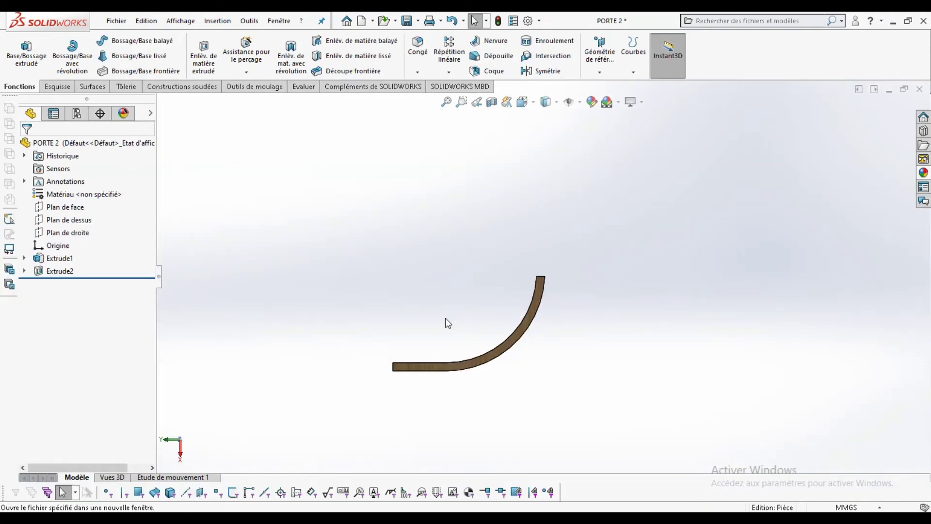
pyautogui.click(60, 258)
pyautogui.click(107, 244)
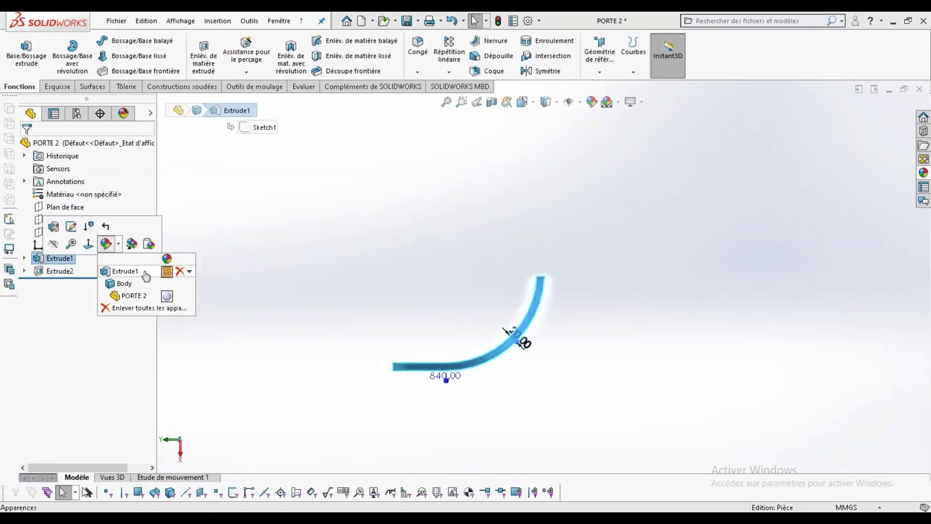
pyautogui.click(146, 275)
pyautogui.moveTo(479, 299)
pyautogui.mouseDown(button='middle')
pyautogui.moveTo(495, 278)
pyautogui.moveTo(857, 240)
pyautogui.mouseUp(button='middle')
pyautogui.press('Return')
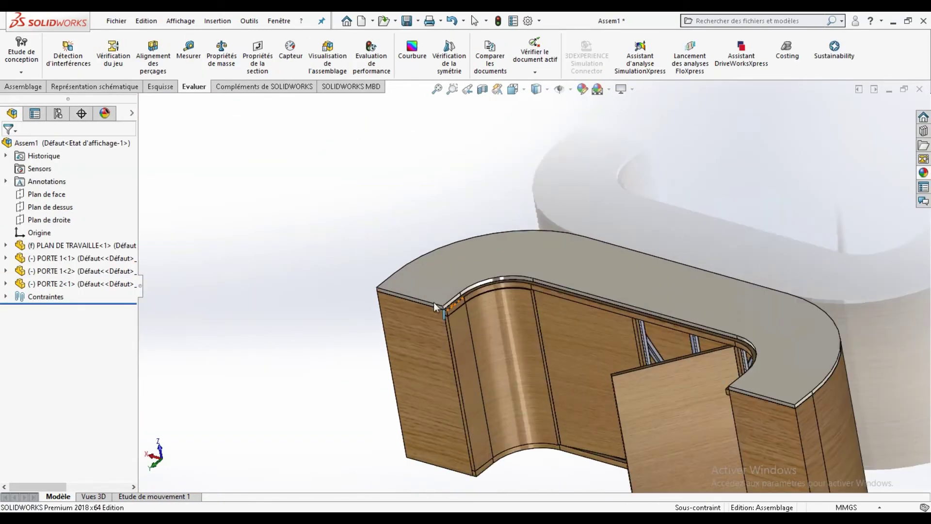
# Copy the PORTE 2 door into the assembly as PORTE 2<2> and orbit to inspect it.
pyautogui.scroll(-5, 485, 339)
pyautogui.click(563, 398)
pyautogui.scroll(10, 588, 354)
pyautogui.moveTo(588, 354)
pyautogui.mouseDown(button='middle')
pyautogui.moveTo(578, 418)
pyautogui.moveTo(487, 352)
pyautogui.mouseUp(button='middle')
pyautogui.scroll(-3, 577, 359)
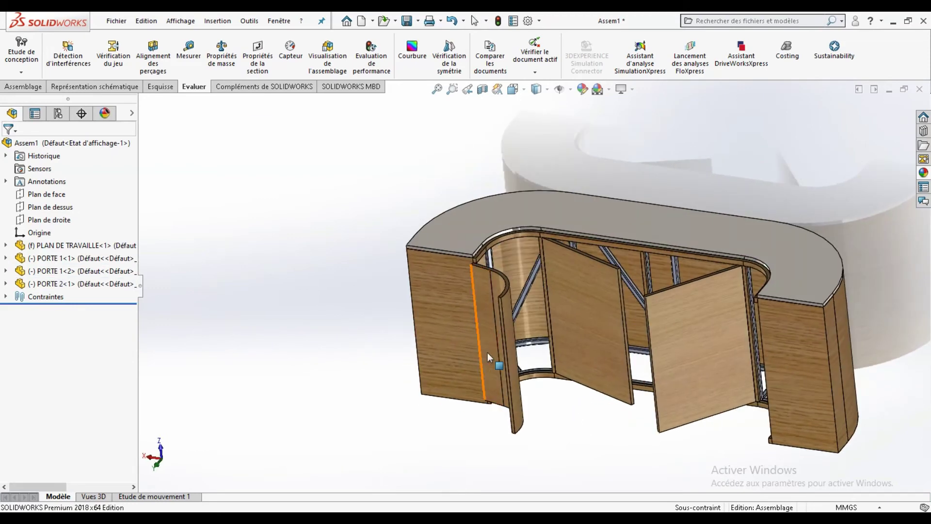
pyautogui.scroll(5, 678, 276)
pyautogui.moveTo(557, 369); pyautogui.dragTo(517, 310, button='middle')
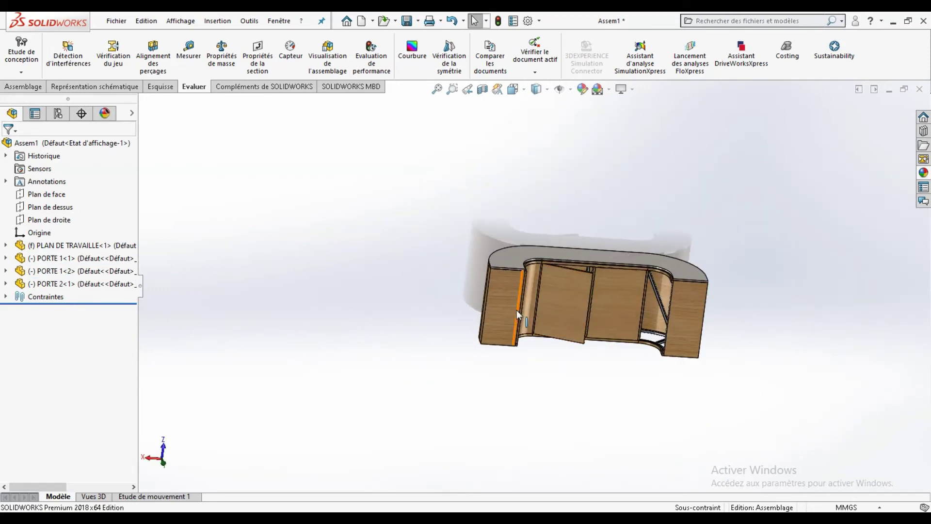
pyautogui.moveTo(651, 336); pyautogui.dragTo(531, 300, button='middle')
pyautogui.scroll(-2, 531, 301)
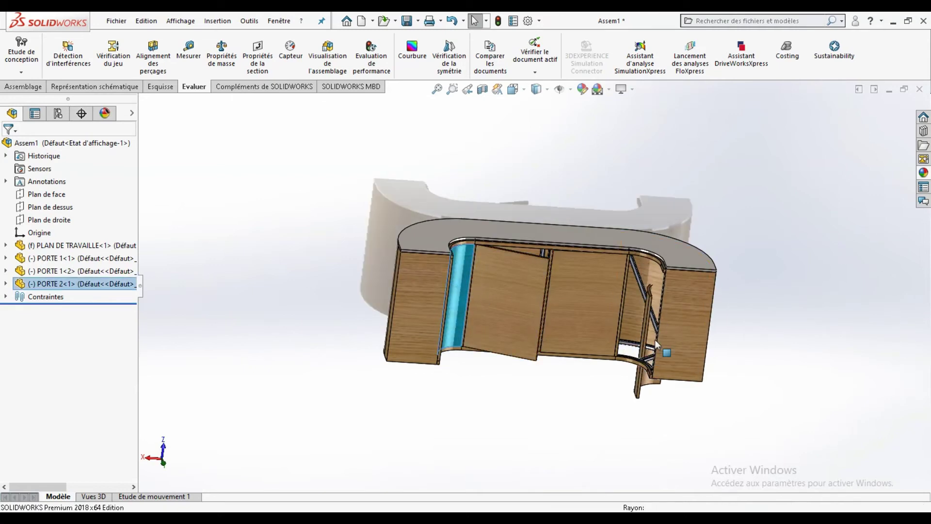
pyautogui.scroll(-5, 636, 314)
# Mate the second door's face coincident to the worktop with flipped alignment.
pyautogui.click(549, 297)
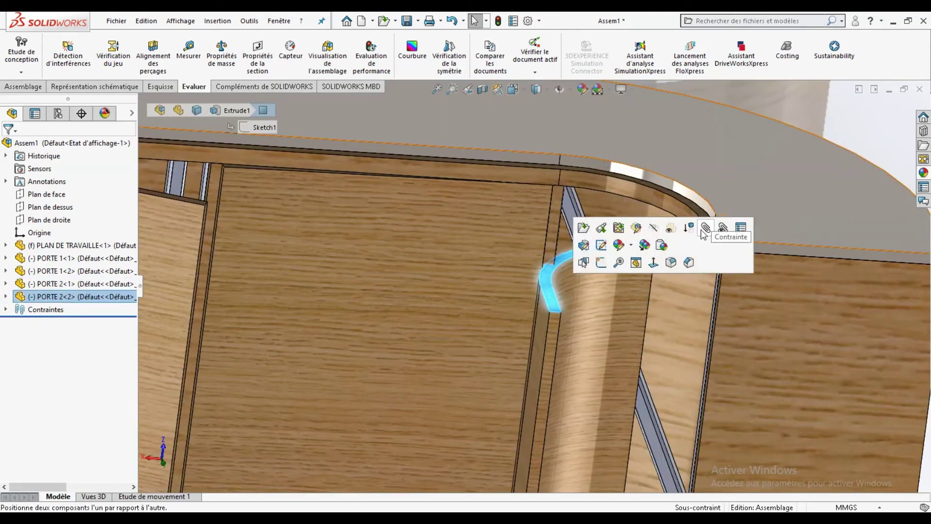
pyautogui.scroll(5, 667, 378)
pyautogui.scroll(-5, 560, 332)
pyautogui.click(560, 333)
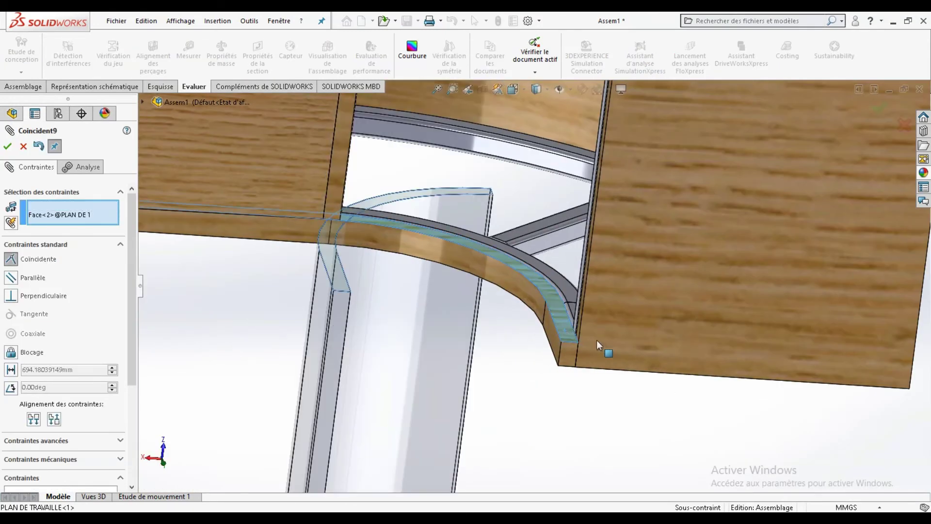
pyautogui.click(709, 363)
pyautogui.press('Return')
# Mate the second door's edge coincident to the rail.
pyautogui.scroll(5, 553, 258)
pyautogui.moveTo(553, 257); pyautogui.dragTo(606, 232, button='middle')
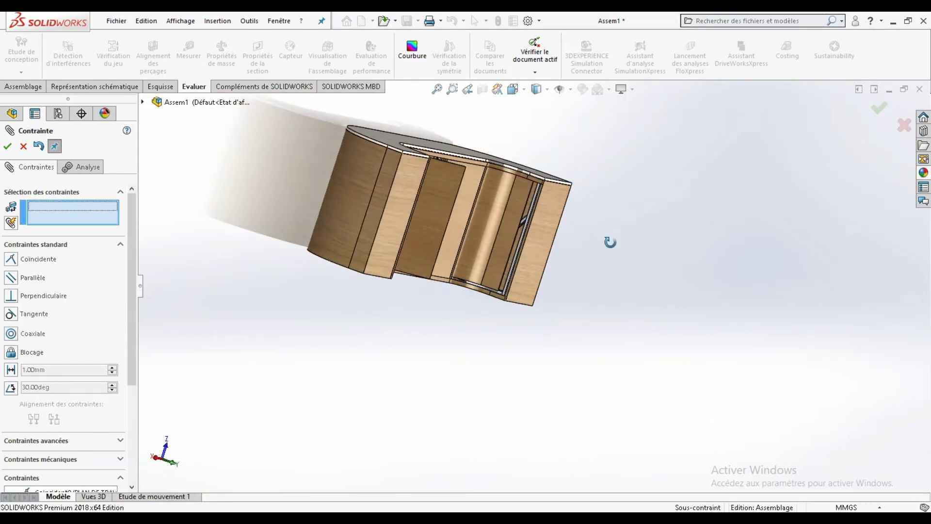
pyautogui.scroll(-5, 500, 240)
pyautogui.scroll(-5, 499, 241)
pyautogui.click(661, 328)
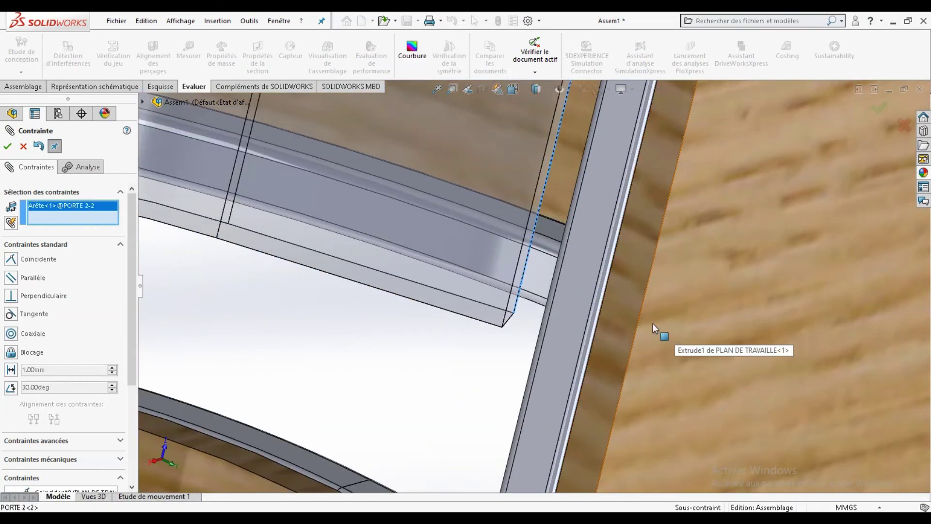
pyautogui.scroll(-2, 597, 318)
pyautogui.press('Return')
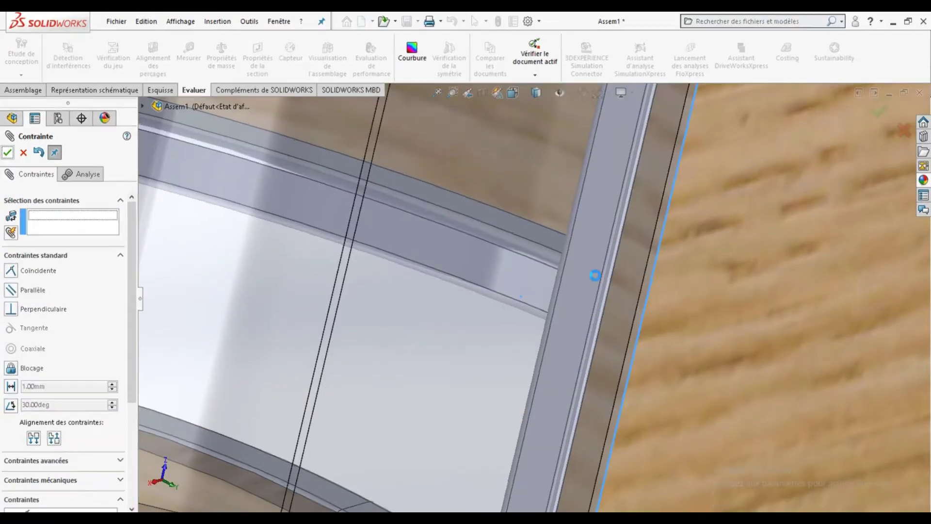
pyautogui.press('Escape')
pyautogui.press('f')
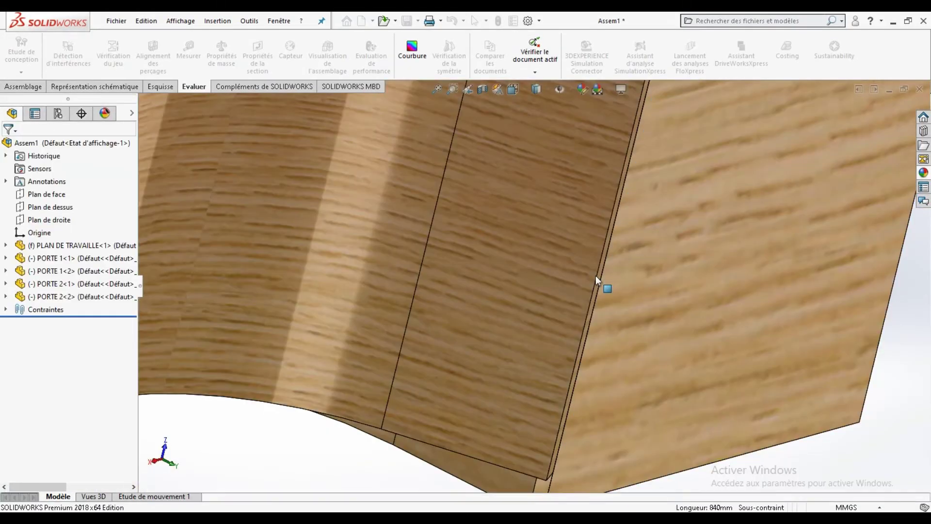
# Rebuild and save the counter assembly as 'Accueil PLAN B', then switch to PLAN DE TRAVAILLE.
pyautogui.scroll(-5, 489, 229)
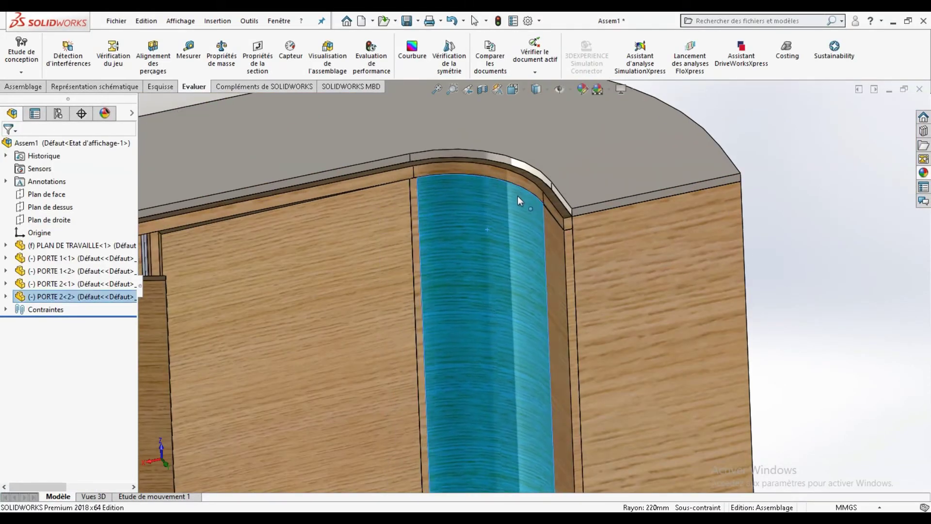
pyautogui.press('f')
pyautogui.moveTo(691, 213); pyautogui.dragTo(539, 301, button='middle')
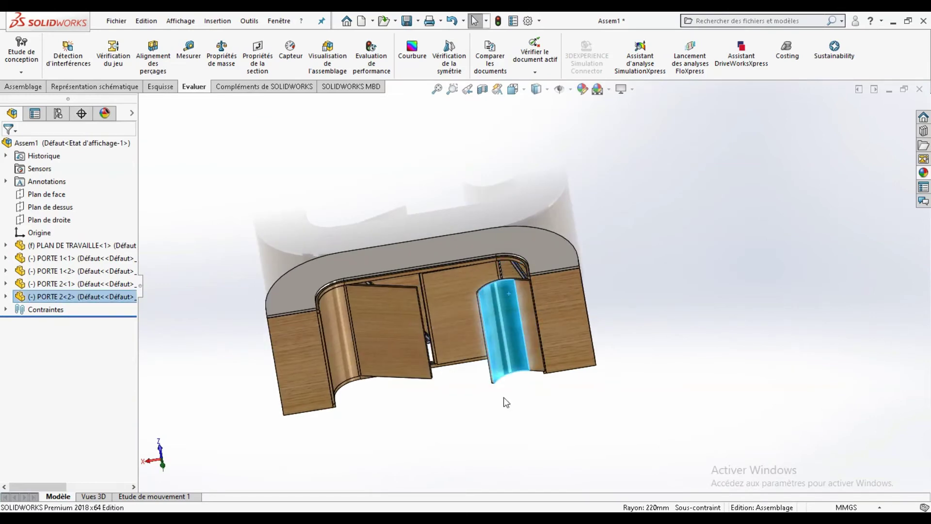
pyautogui.moveTo(506, 402); pyautogui.dragTo(498, 297, button='middle')
pyautogui.click(406, 21)
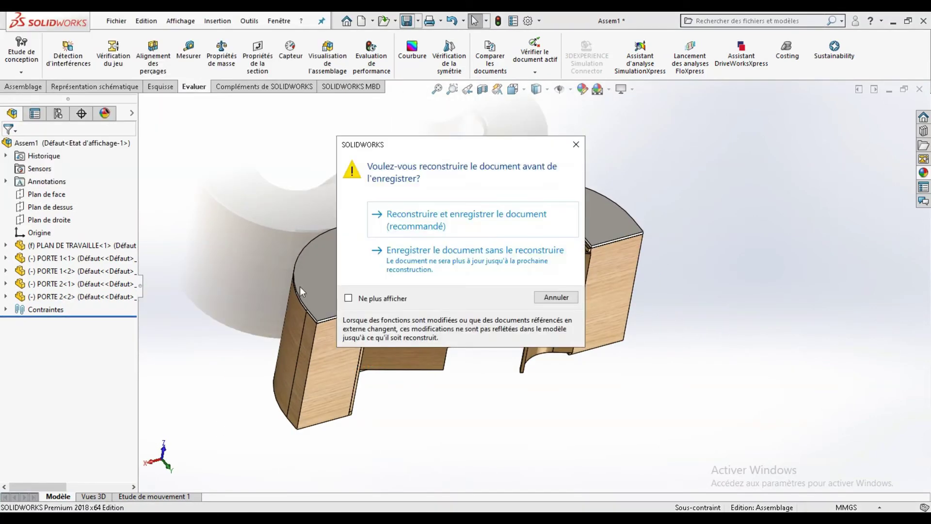
pyautogui.click(424, 218)
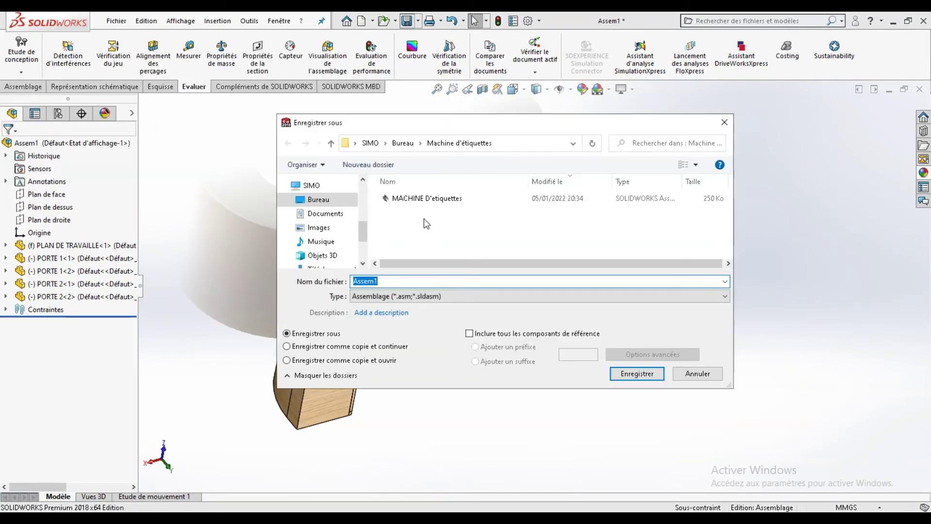
pyautogui.write('Accueil PLAN B')
pyautogui.press('Return')
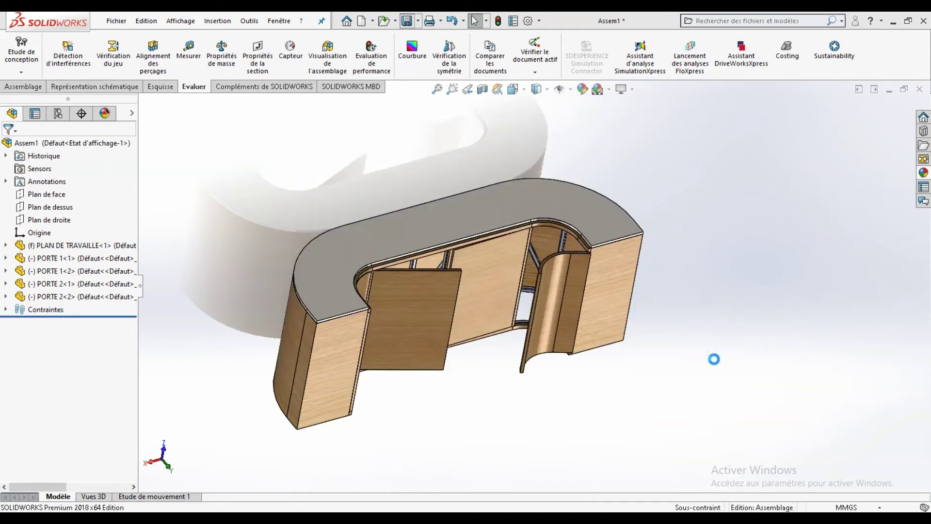
pyautogui.hotkey('ctrl', 'Tab')
pyautogui.click(516, 228)
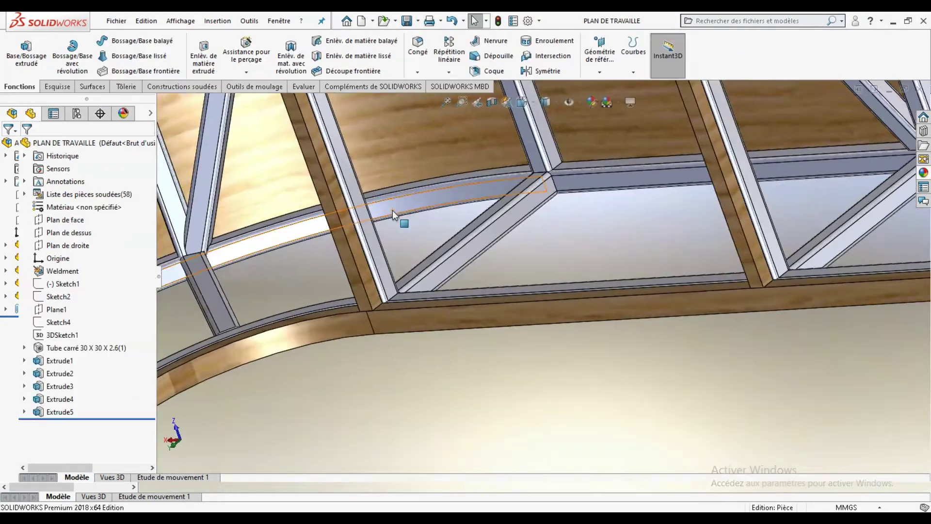
# Switch to STRUCTURE CONTOIRE and begin a mate from a face of the steel structure.
pyautogui.hotkey('ctrl', 'Tab')
pyautogui.click(340, 322)
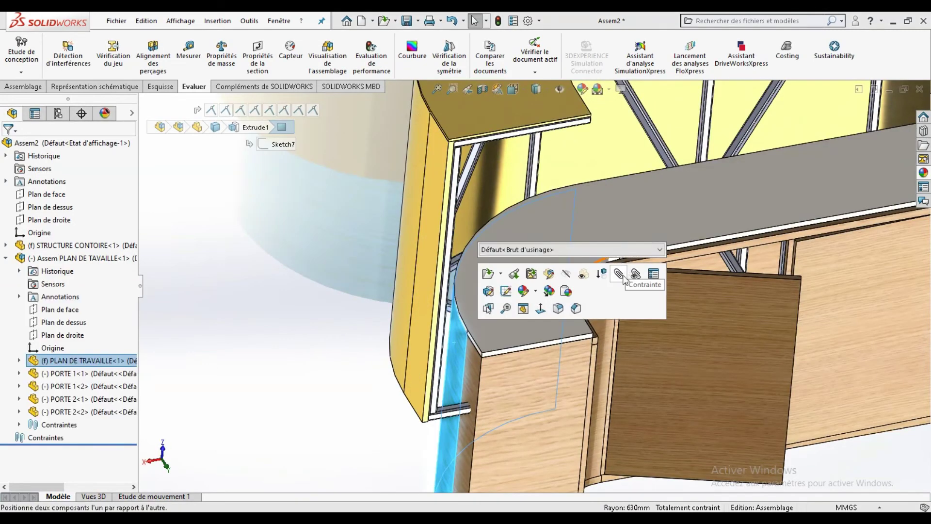
pyautogui.click(619, 274)
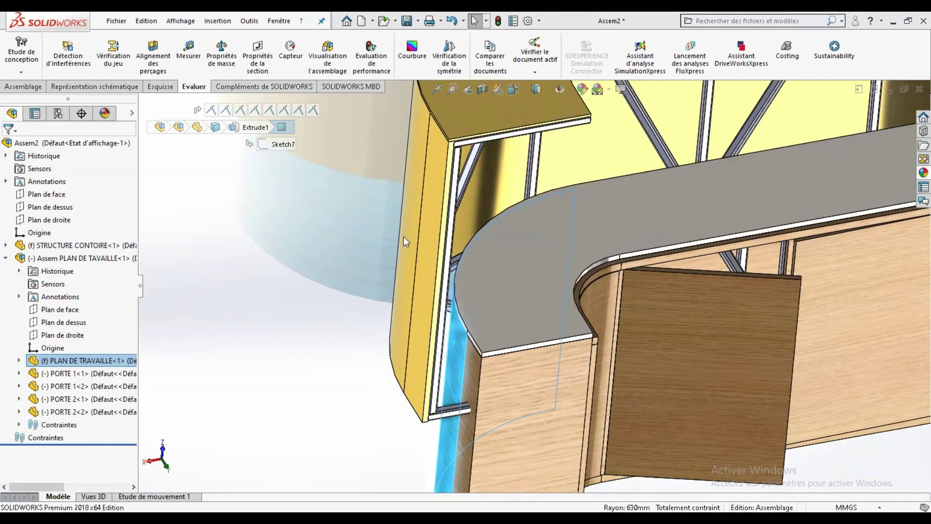
pyautogui.click(403, 235)
pyautogui.click(395, 209)
# Make the counter's curved face concentric with the structure's matching curved face.
pyautogui.press('f')
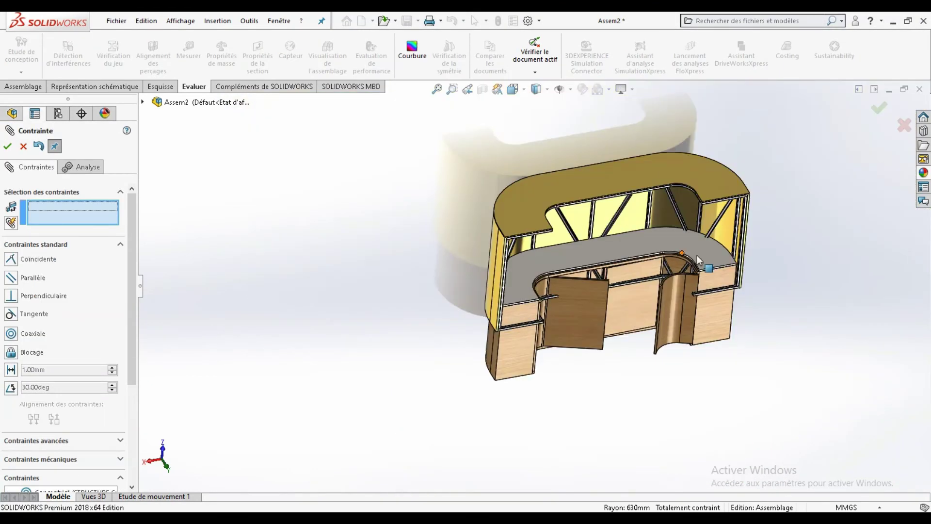
pyautogui.moveTo(697, 255); pyautogui.dragTo(726, 235, button='middle')
pyautogui.click(726, 235)
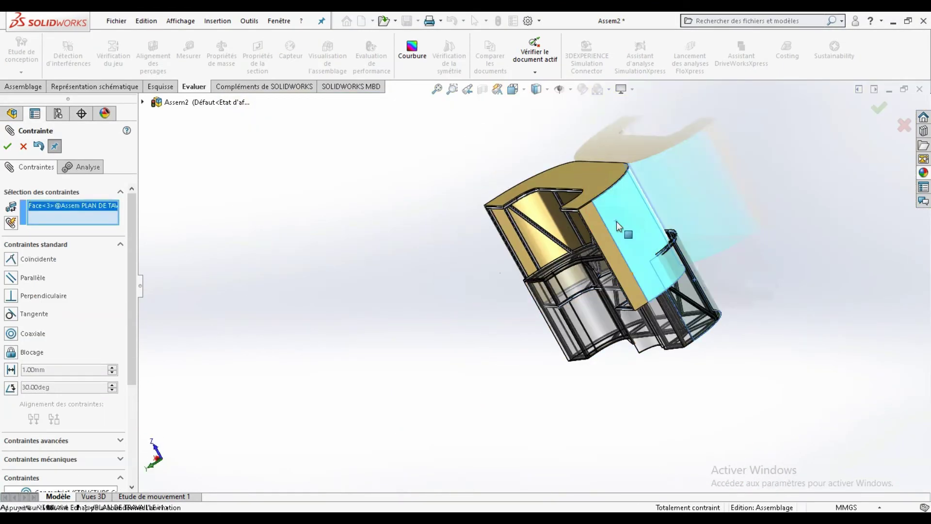
pyautogui.click(616, 221)
pyautogui.press('Return')
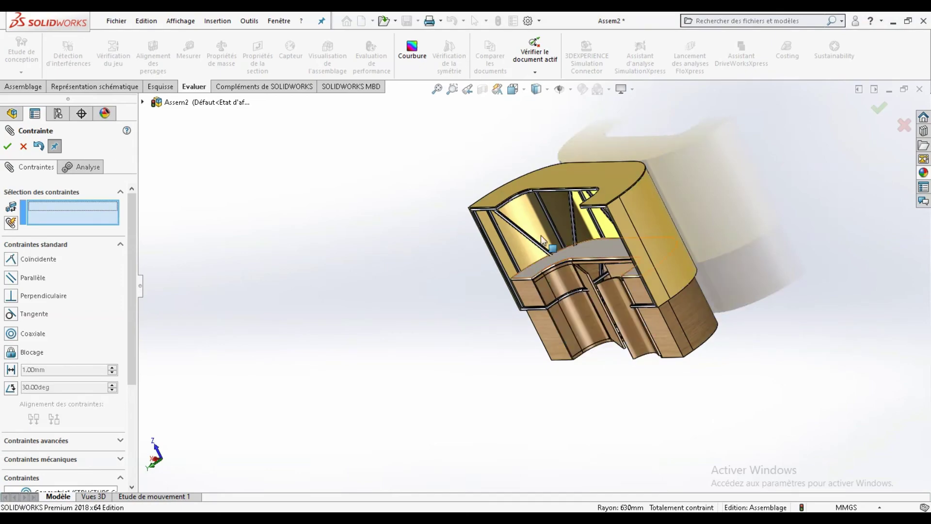
pyautogui.press('Return')
pyautogui.scroll(-6, 531, 253)
# Mate the frame tube's top face coincident with the matching steel structure face.
pyautogui.scroll(-4, 497, 328)
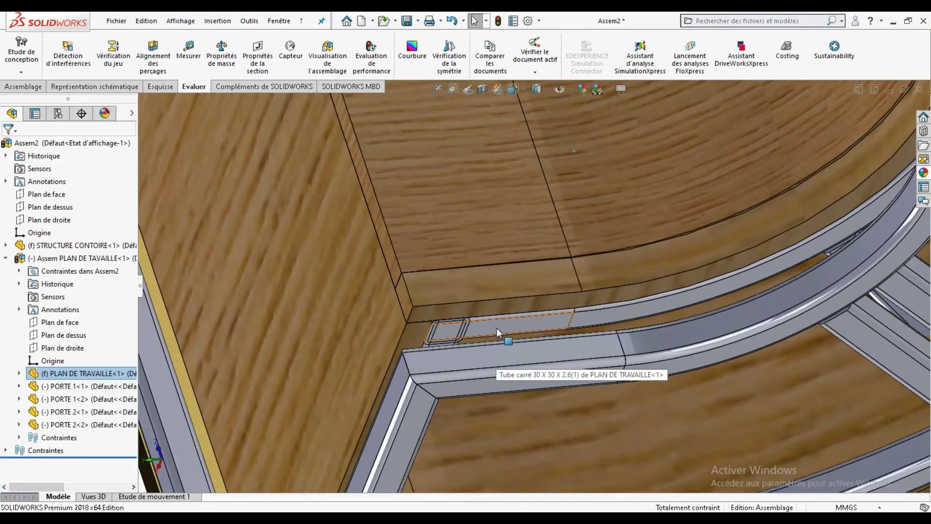
pyautogui.click(497, 327)
pyautogui.moveTo(478, 380); pyautogui.dragTo(532, 348, button='right')
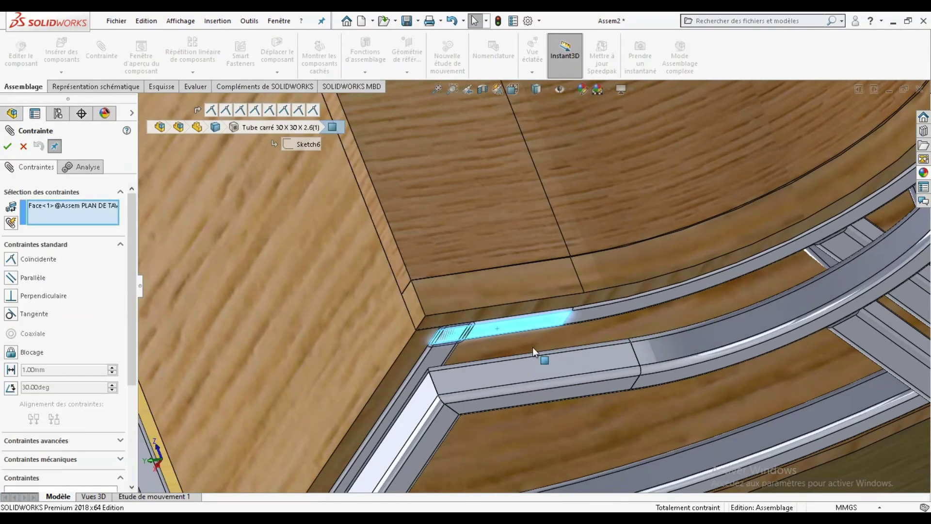
pyautogui.moveTo(533, 347)
pyautogui.mouseDown(button='middle')
pyautogui.moveTo(467, 229)
pyautogui.moveTo(722, 382)
pyautogui.mouseUp(button='middle')
pyautogui.click(722, 382)
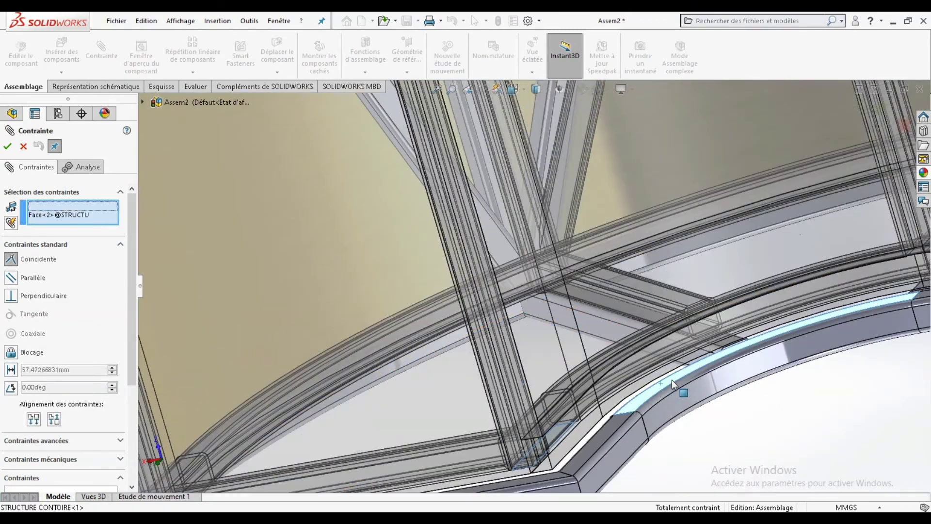
pyautogui.click(804, 403)
pyautogui.scroll(10, 651, 215)
pyautogui.moveTo(650, 214)
pyautogui.mouseDown(button='middle')
pyautogui.moveTo(597, 272)
pyautogui.moveTo(743, 193)
pyautogui.mouseUp(button='middle')
pyautogui.press('Escape')
# Delete the Concentric1 mate from the Mates folder.
pyautogui.scroll(-5, 746, 179)
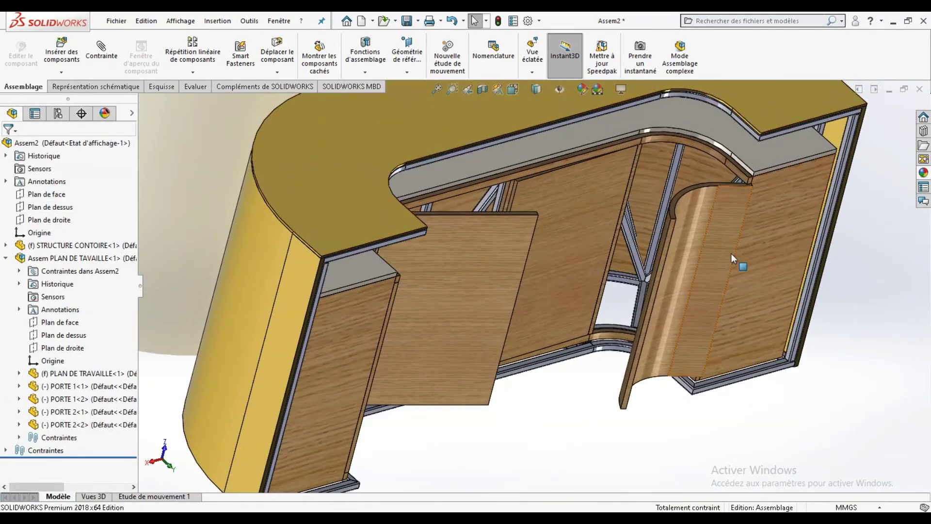
pyautogui.scroll(5, 732, 253)
pyautogui.moveTo(732, 254); pyautogui.dragTo(3, 434, button='middle')
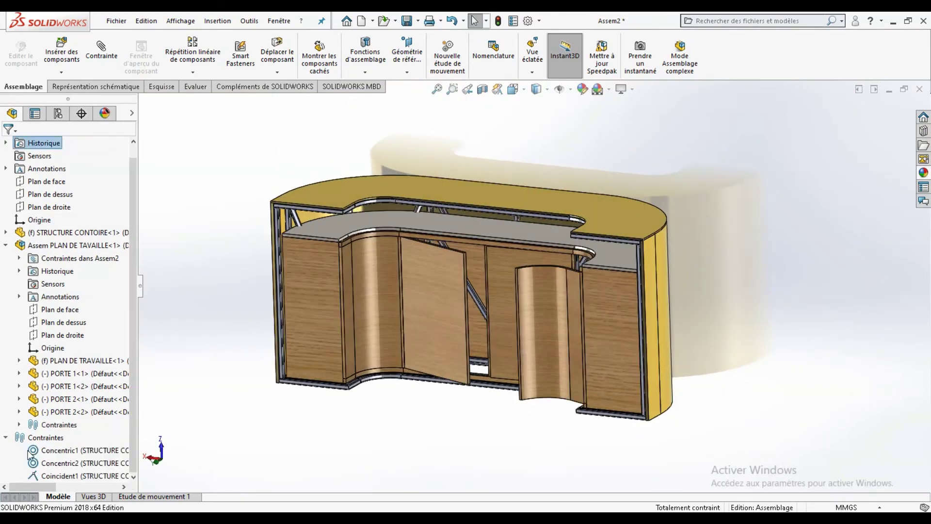
pyautogui.click(30, 451)
pyautogui.press('Delete')
# Add a centred Width mate between the worktop's two side faces and the structure's side faces.
pyautogui.click(610, 279)
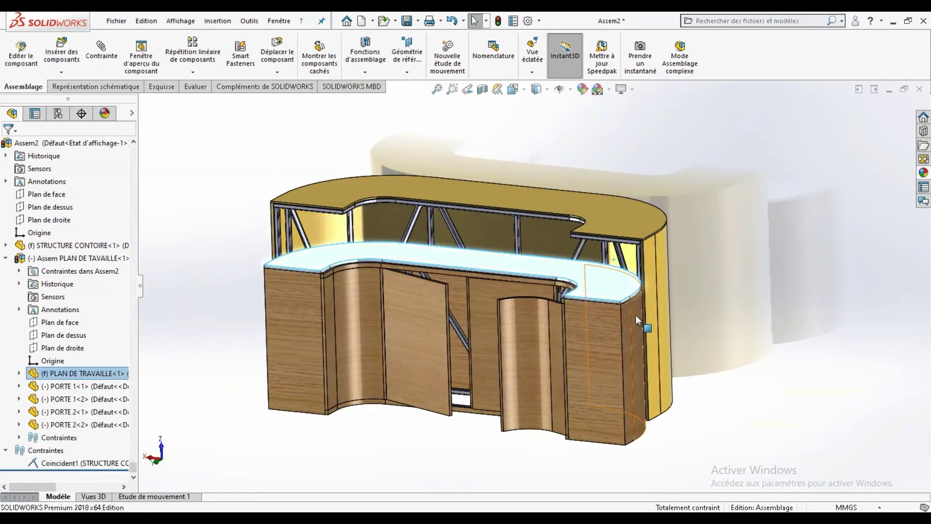
pyautogui.scroll(-5, 636, 315)
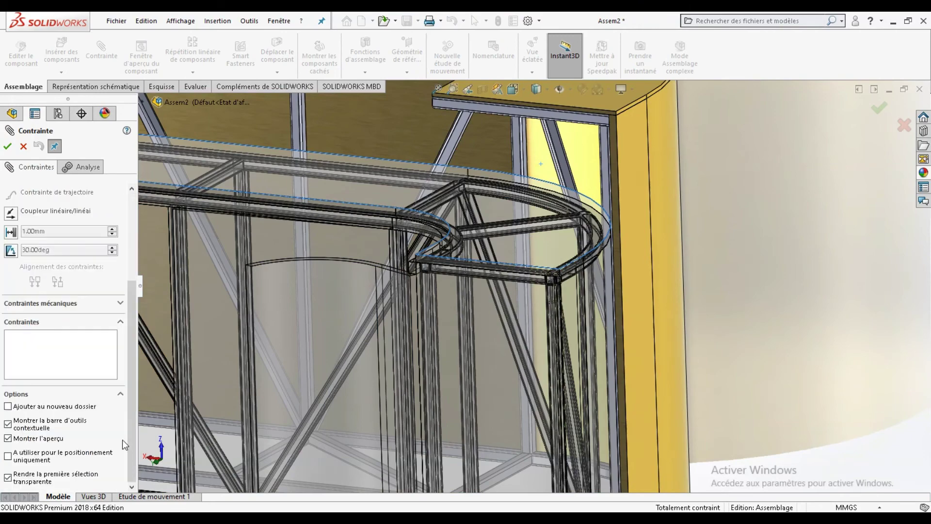
pyautogui.click(11, 364)
pyautogui.scroll(5, 586, 258)
pyautogui.click(622, 301)
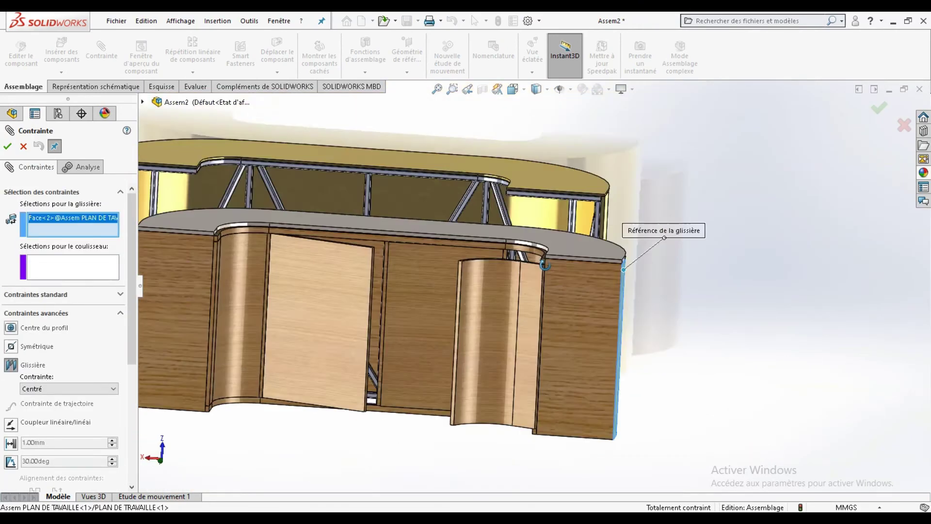
pyautogui.moveTo(545, 266); pyautogui.dragTo(333, 310, button='middle')
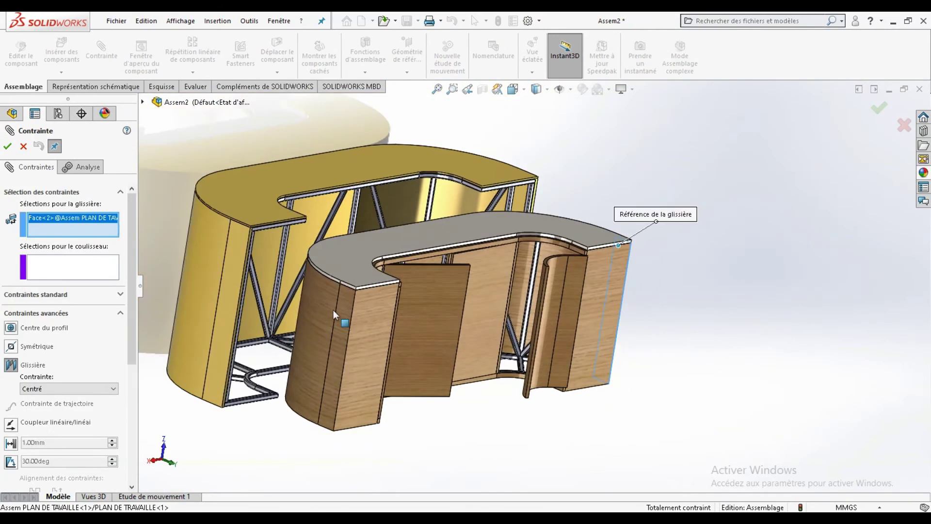
pyautogui.click(218, 305)
pyautogui.scroll(-5, 485, 291)
pyautogui.click(480, 347)
pyautogui.click(8, 146)
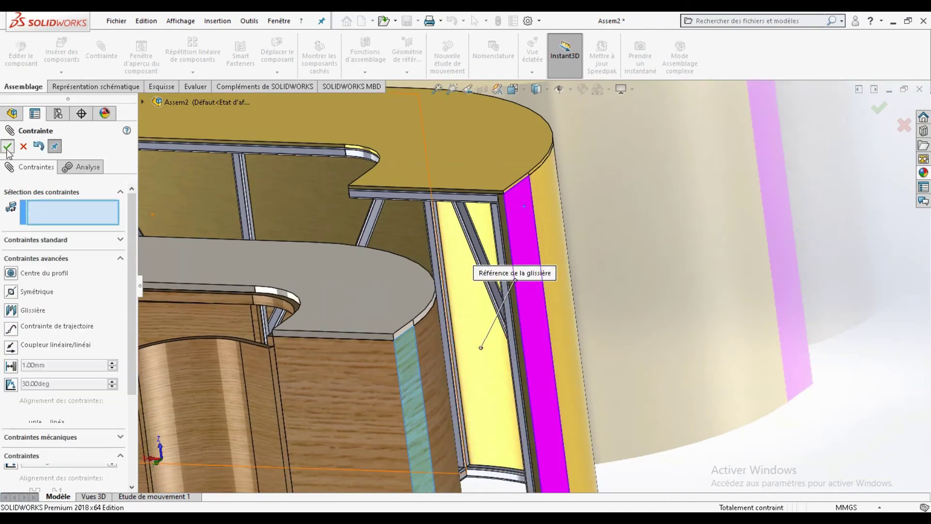
pyautogui.scroll(5, 418, 233)
pyautogui.click(455, 284)
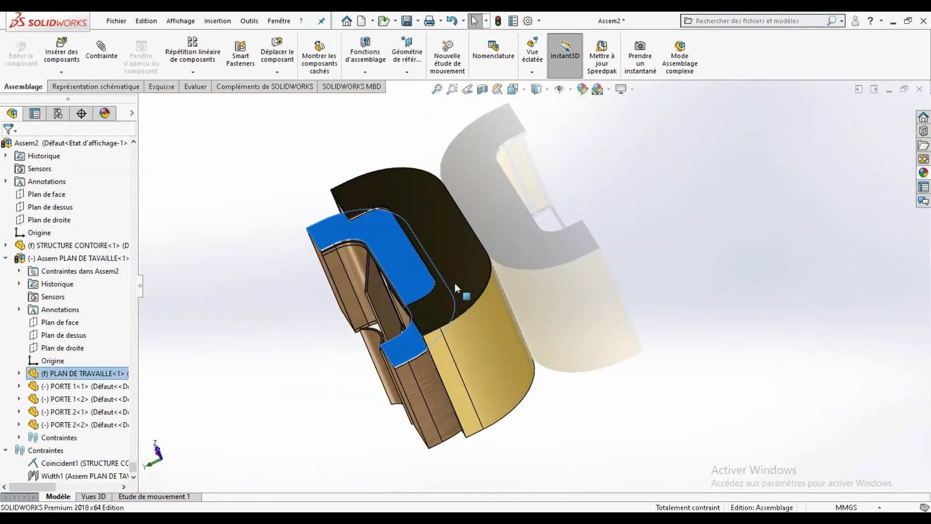
pyautogui.moveTo(570, 240)
pyautogui.mouseDown(button='middle')
pyautogui.moveTo(683, 191)
pyautogui.moveTo(717, 303)
pyautogui.mouseUp(button='middle')
# Open the worktop's Sketch8 for editing, checking the reference PDF.
pyautogui.scroll(-5, 499, 226)
pyautogui.click(578, 232)
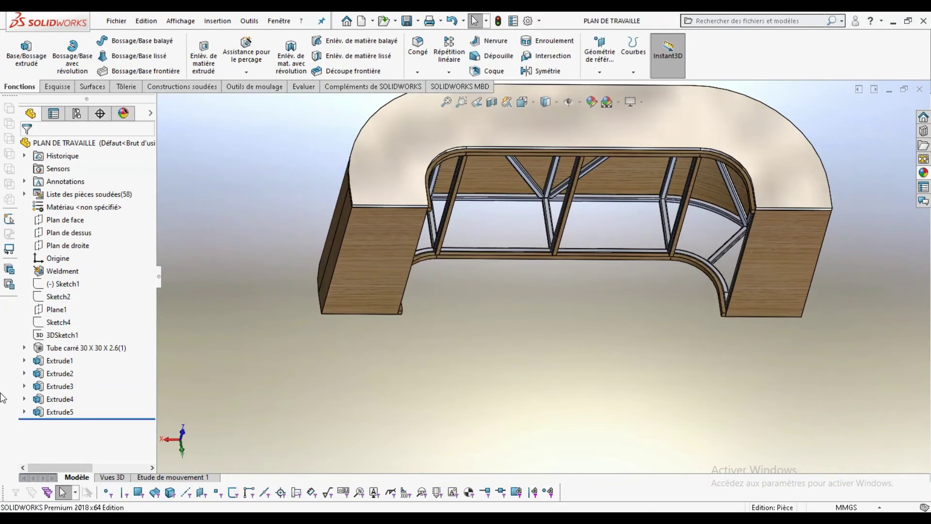
pyautogui.press('space')
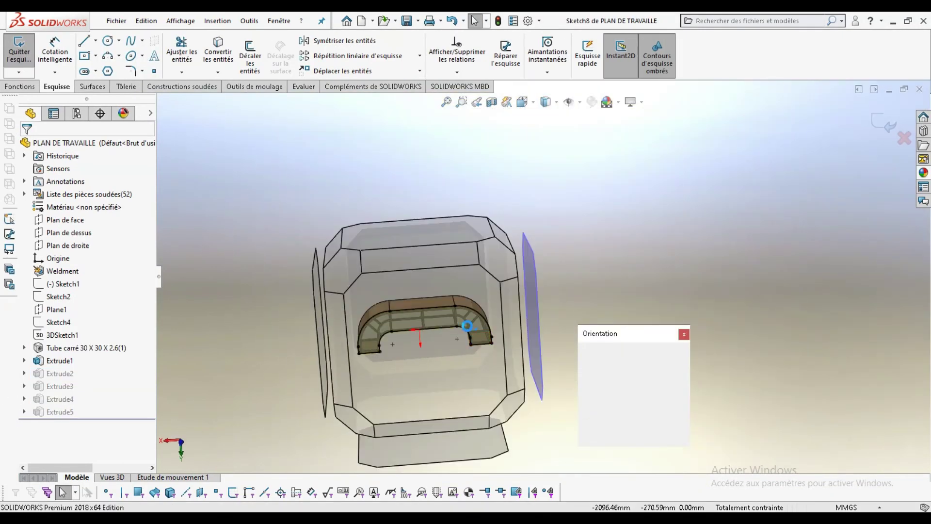
pyautogui.hotkey('alt', 'Tab')
pyautogui.hotkey('alt', 'Tab')
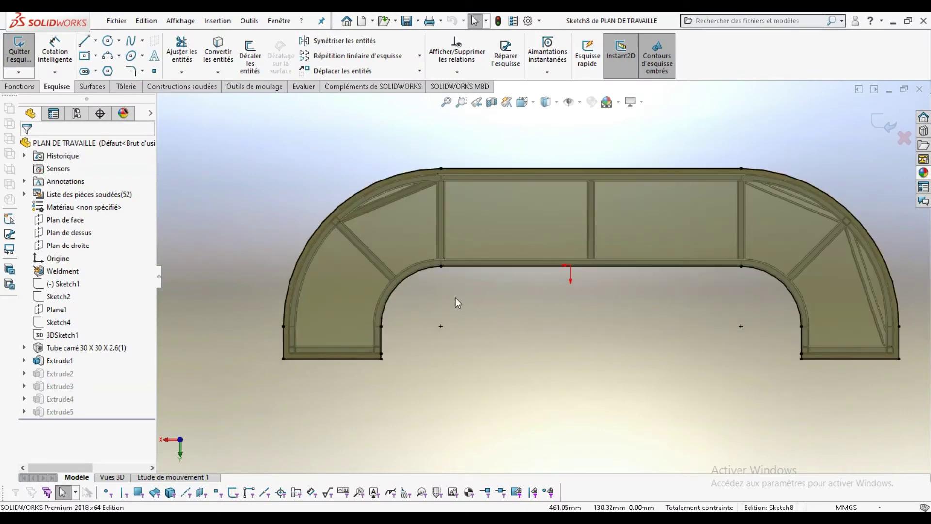
pyautogui.click(461, 266)
pyautogui.click(409, 278)
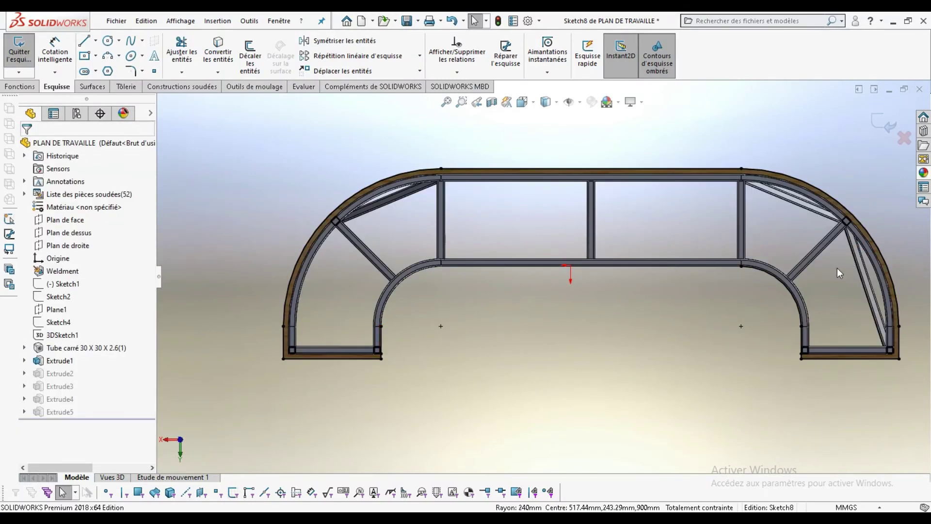
# Draw a horizontal line between the inner corners across the U opening and rebuild the counter.
pyautogui.moveTo(836, 268); pyautogui.dragTo(355, 360)
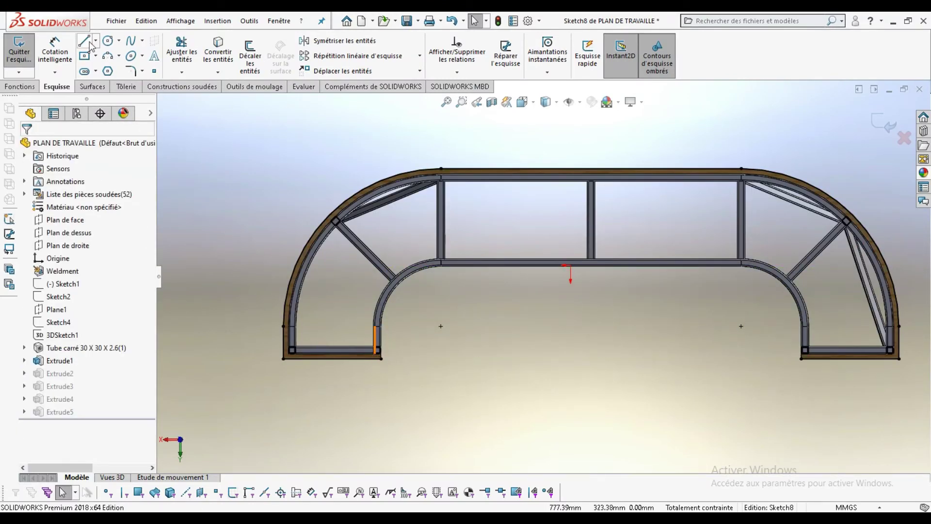
pyautogui.click(381, 359)
pyautogui.click(802, 359)
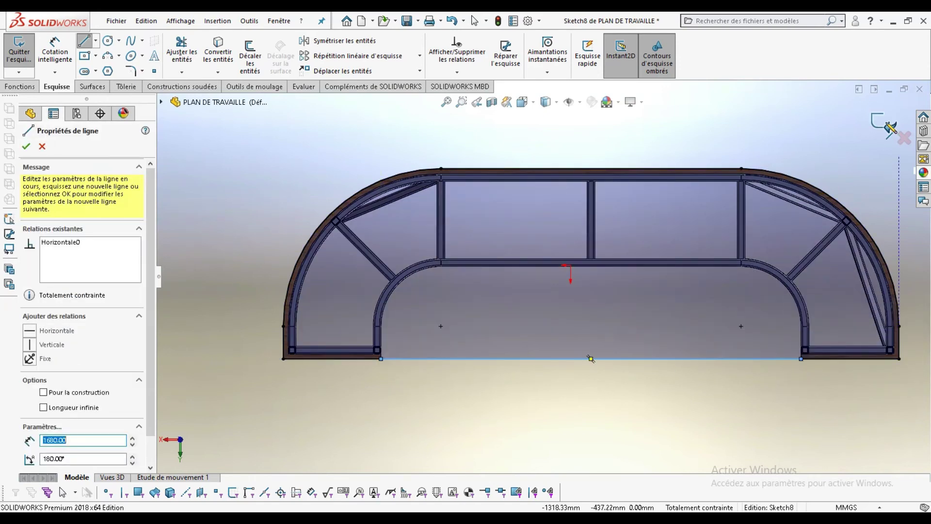
pyautogui.click(887, 127)
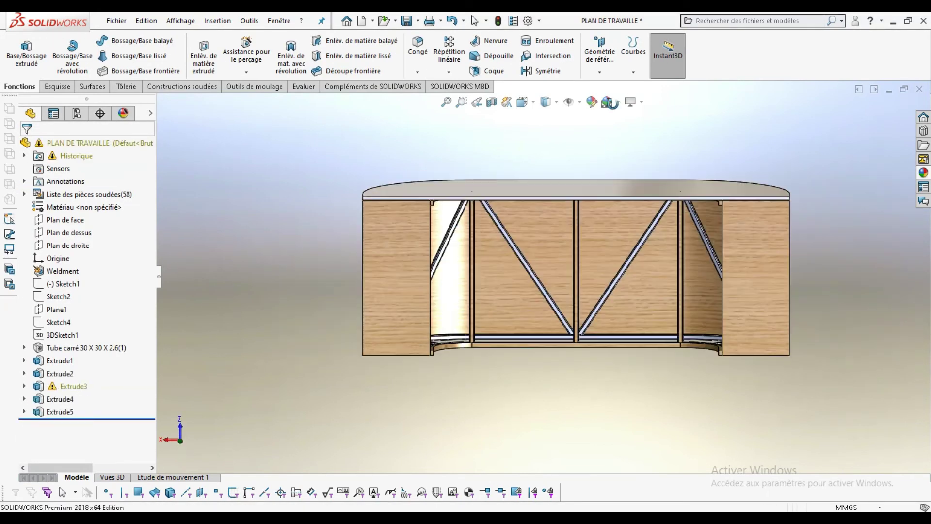
pyautogui.moveTo(618, 318)
pyautogui.mouseDown(button='middle')
pyautogui.moveTo(619, 266)
pyautogui.moveTo(575, 386)
pyautogui.mouseUp(button='middle')
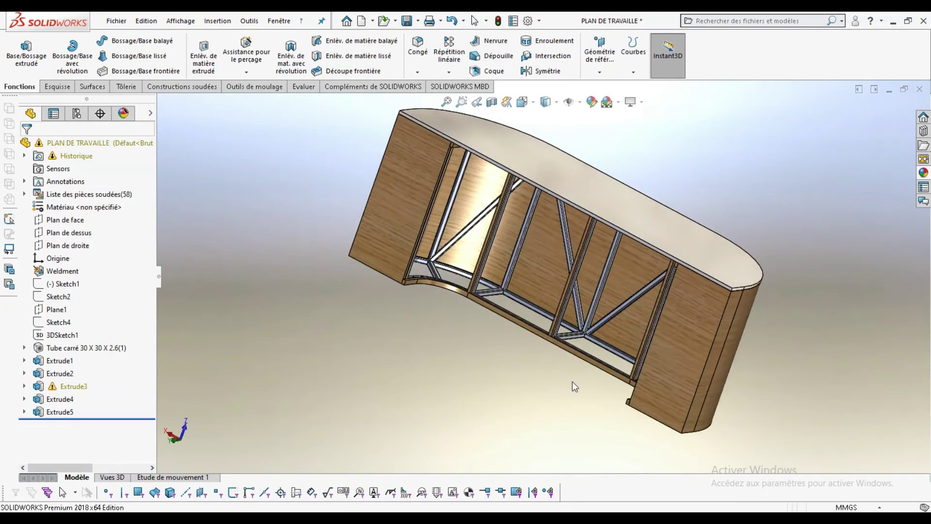
pyautogui.click(608, 314)
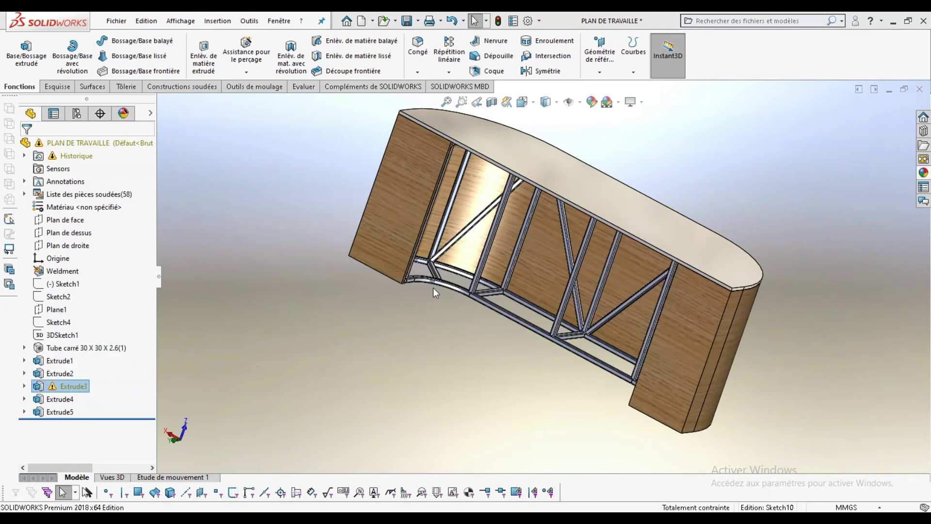
# Add a 130 mm line at the strip's end in Sketch10 and accept the sketch repair.
pyautogui.scroll(-3, 433, 287)
pyautogui.scroll(-3, 433, 287)
pyautogui.scroll(-2, 436, 293)
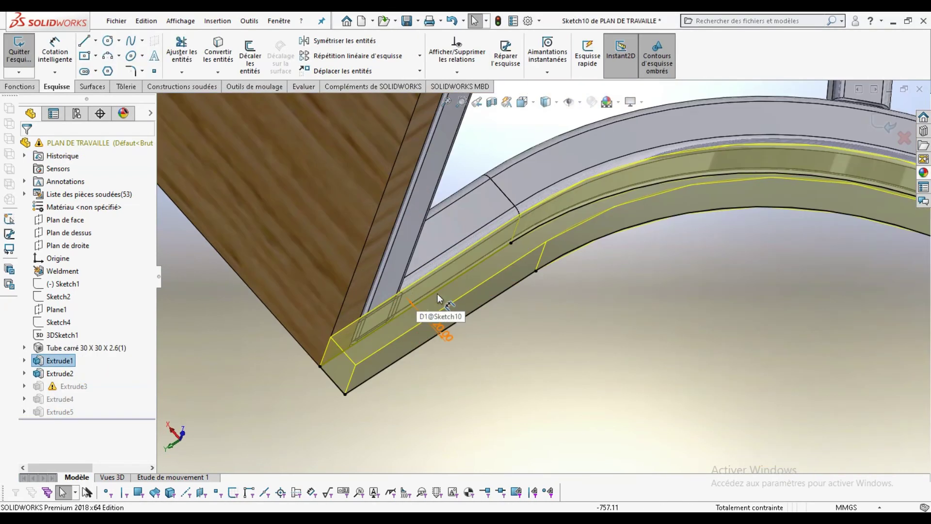
pyautogui.click(512, 243)
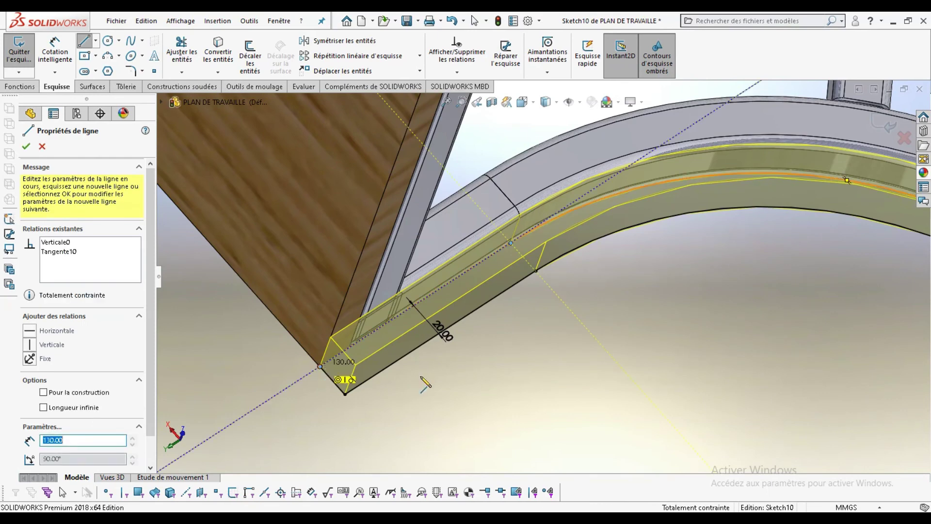
pyautogui.moveTo(423, 386); pyautogui.dragTo(529, 250, button='middle')
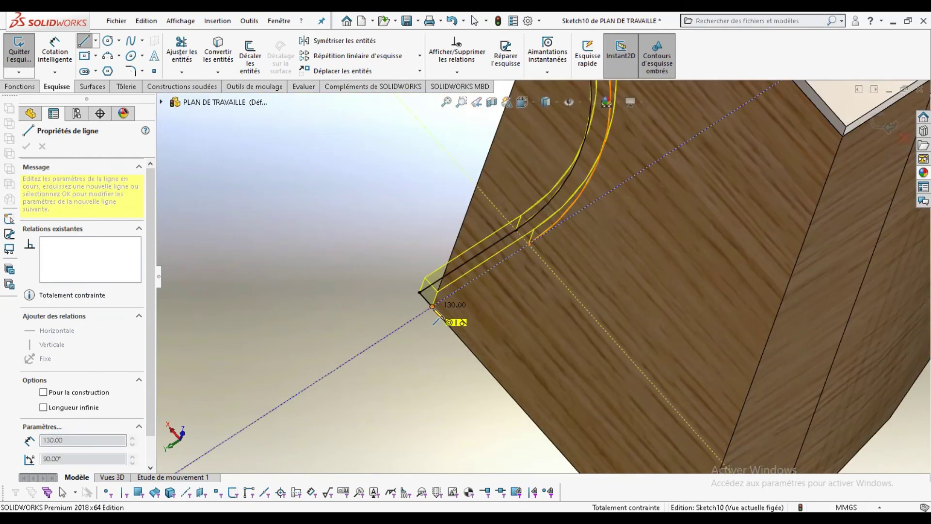
pyautogui.press('Escape')
pyautogui.click(890, 127)
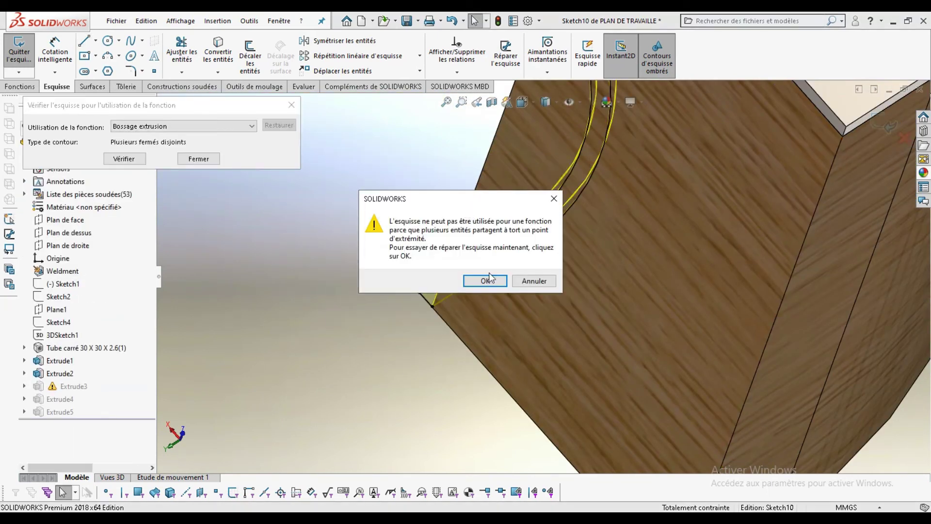
pyautogui.click(487, 281)
# Move the overlapping vertical line's top endpoint onto the top edge to clear Extrude3's warning.
pyautogui.click(170, 139)
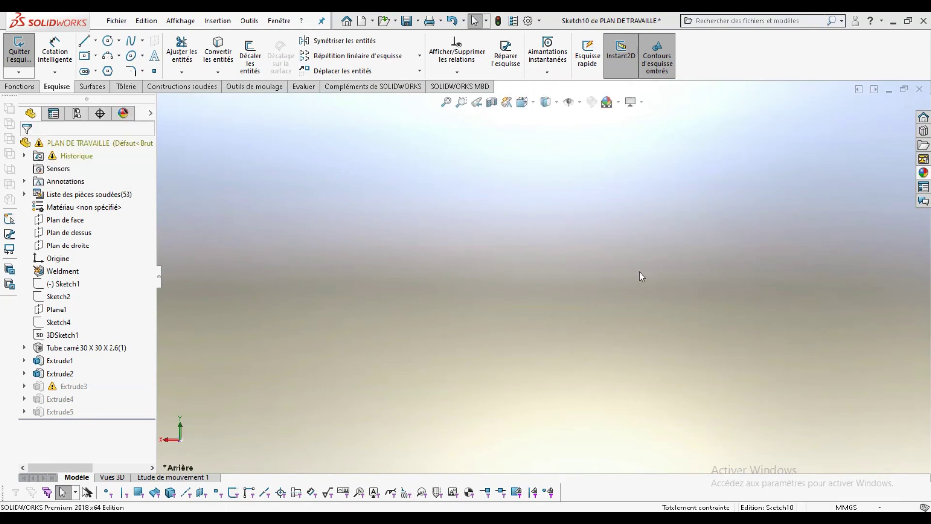
pyautogui.scroll(-3, 368, 260)
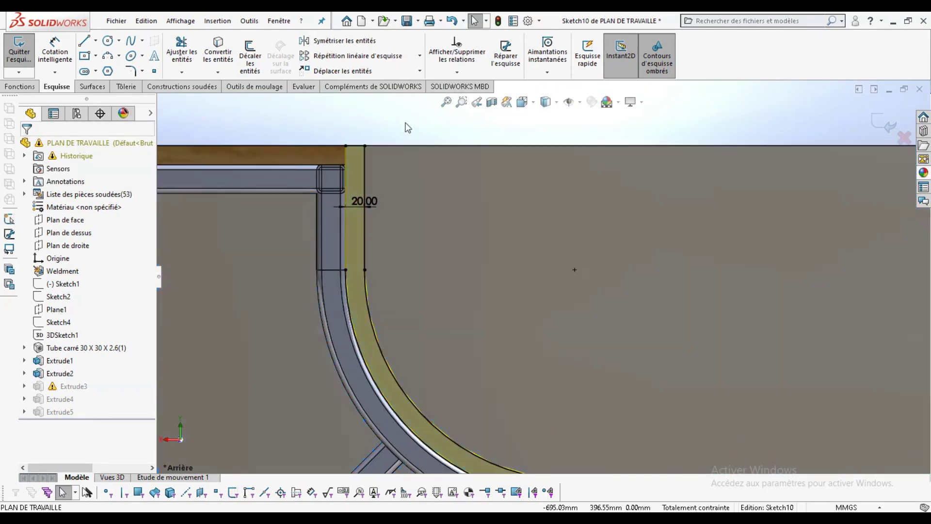
pyautogui.scroll(-2, 360, 293)
pyautogui.scroll(-2, 360, 293)
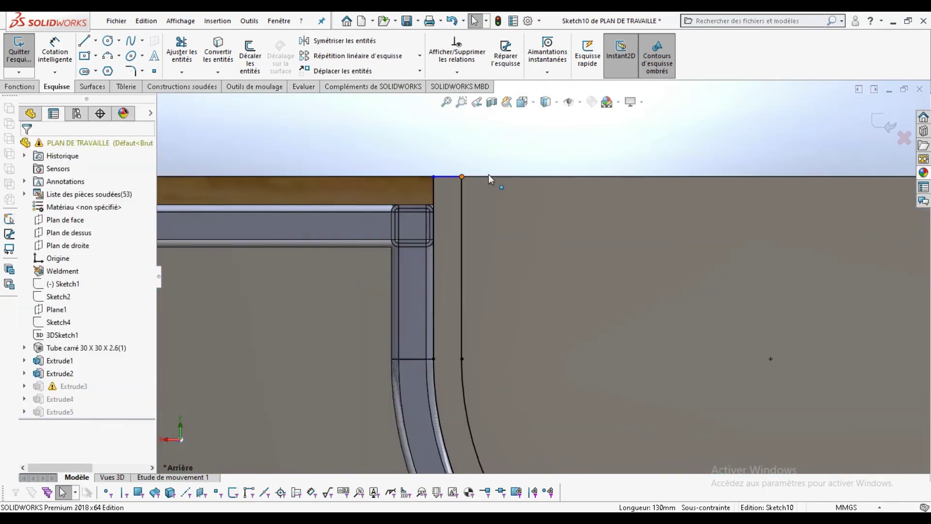
pyautogui.click(489, 178)
pyautogui.scroll(3, 485, 194)
pyautogui.scroll(-3, 582, 298)
pyautogui.click(582, 298)
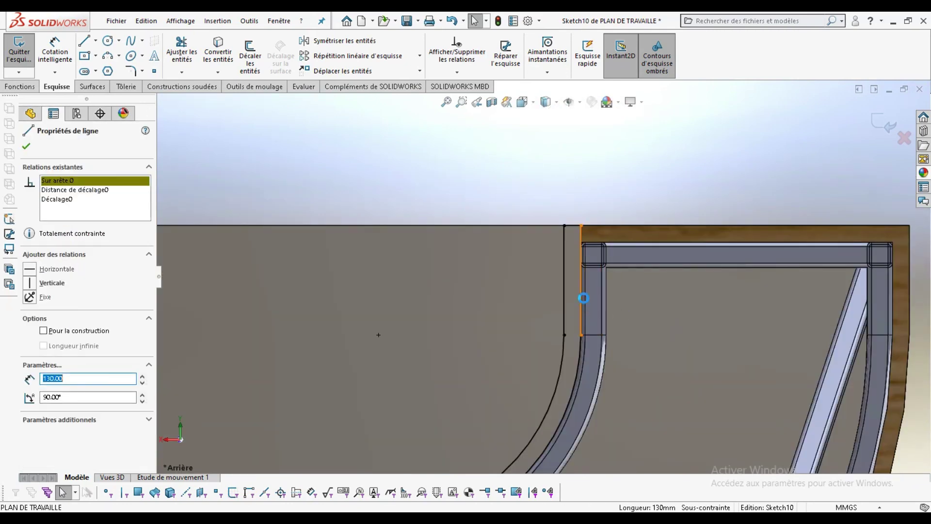
pyautogui.scroll(-1, 583, 298)
pyautogui.moveTo(551, 210); pyautogui.dragTo(551, 174)
pyautogui.press('Escape')
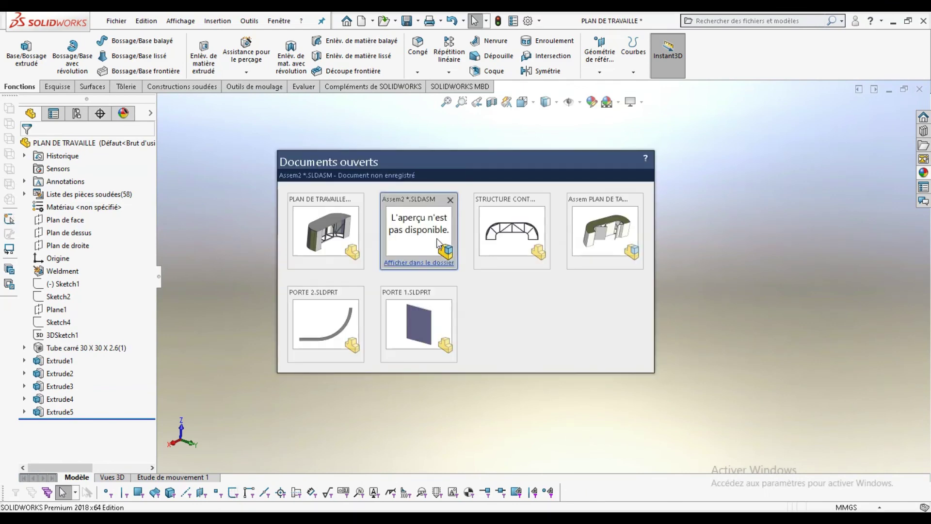
# In Assem2, add Coincident2 between a counter face and the STRUCTURE CONTOIRE frame face.
pyautogui.press('Return')
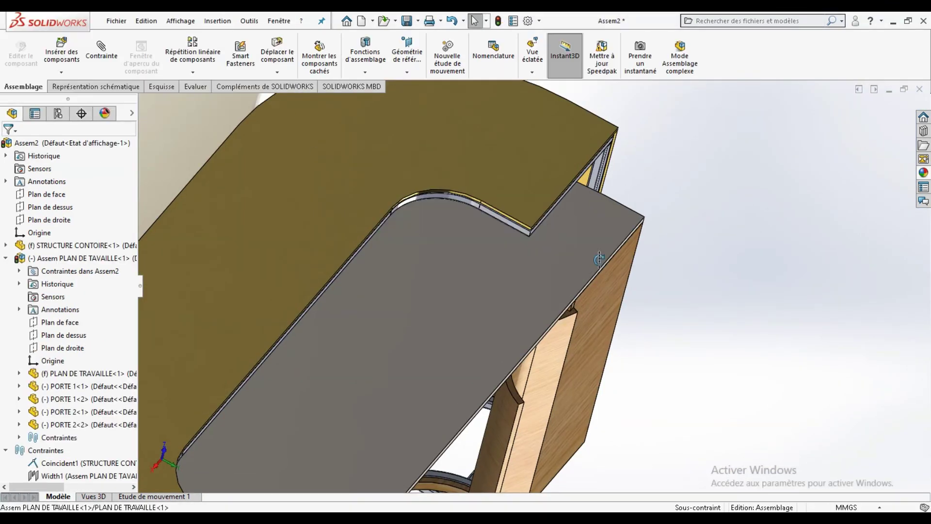
pyautogui.click(545, 256)
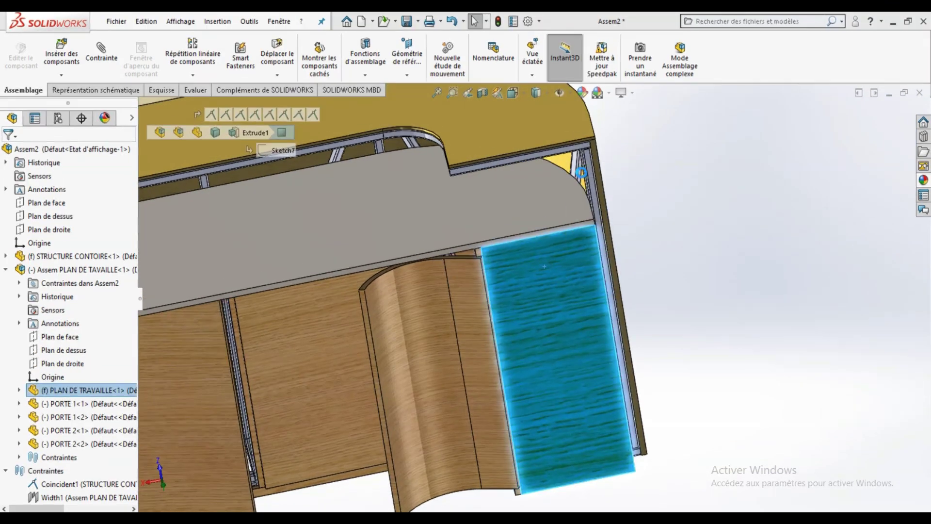
pyautogui.click(102, 53)
pyautogui.click(626, 204)
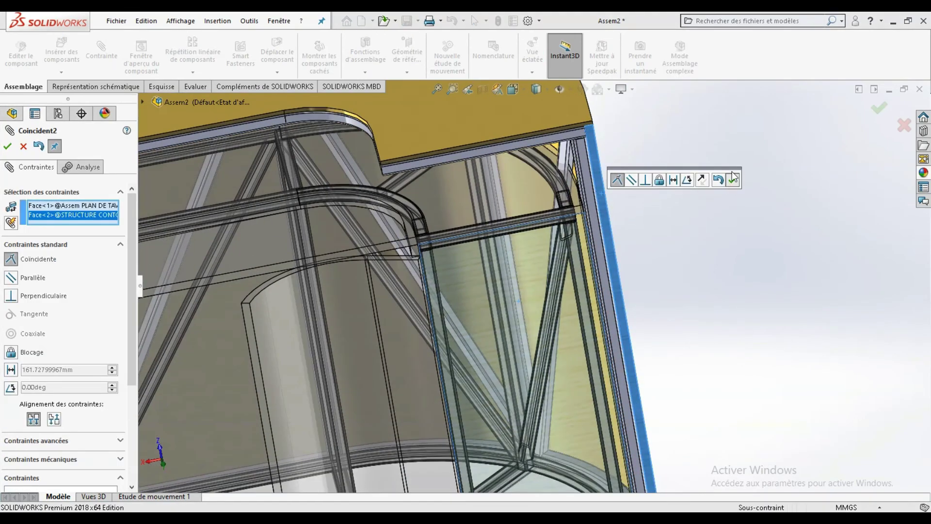
pyautogui.click(731, 178)
pyautogui.scroll(3, 723, 218)
pyautogui.moveTo(723, 219)
pyautogui.mouseDown(button='middle')
pyautogui.moveTo(416, 337)
pyautogui.moveTo(322, 312)
pyautogui.moveTo(324, 295)
pyautogui.mouseUp(button='middle')
pyautogui.scroll(-4, 398, 352)
pyautogui.scroll(4, 398, 353)
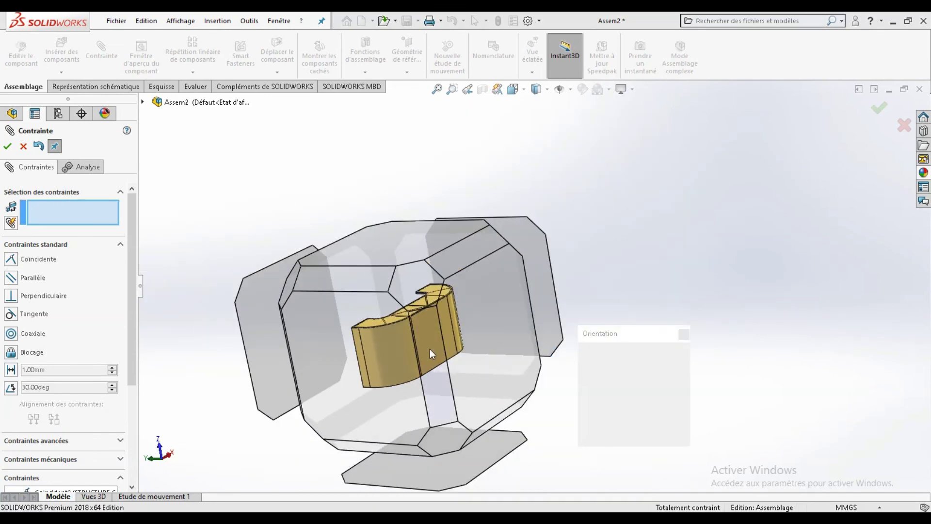
pyautogui.hotkey('ctrl', '1')
pyautogui.hotkey('ctrl', '7')
pyautogui.click(23, 146)
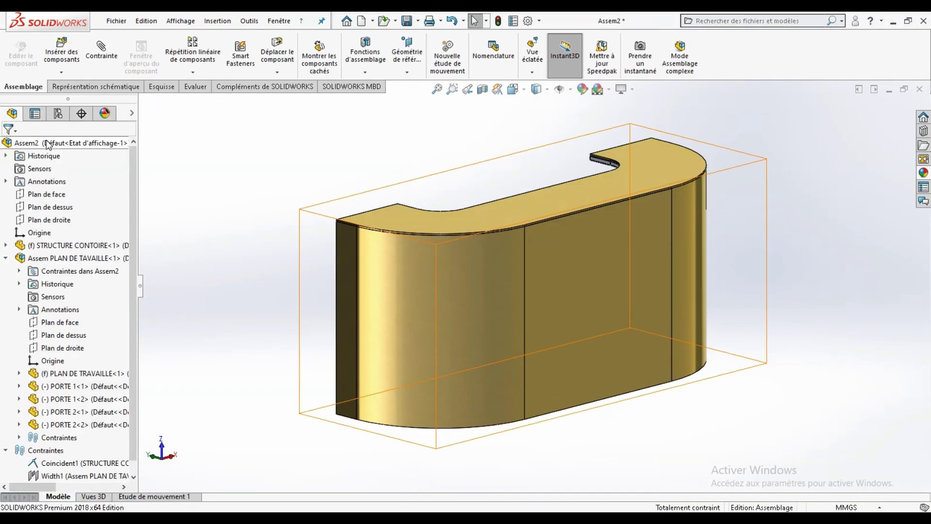